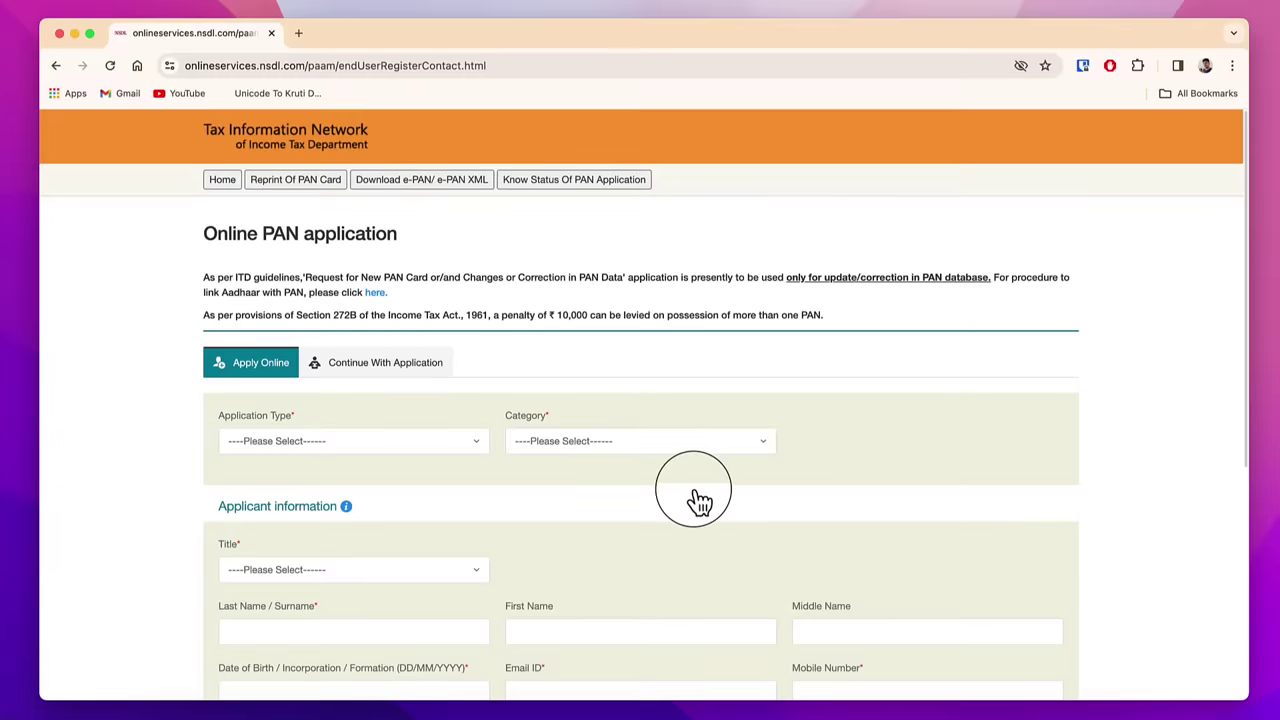
# - Set the application type to New PAN - Indian Citizen (Form 49A) and the category to INDIVIDUAL
pyautogui.scroll(-8, 693, 490)
pyautogui.scroll(8, 693, 490)
pyautogui.click(333, 450)
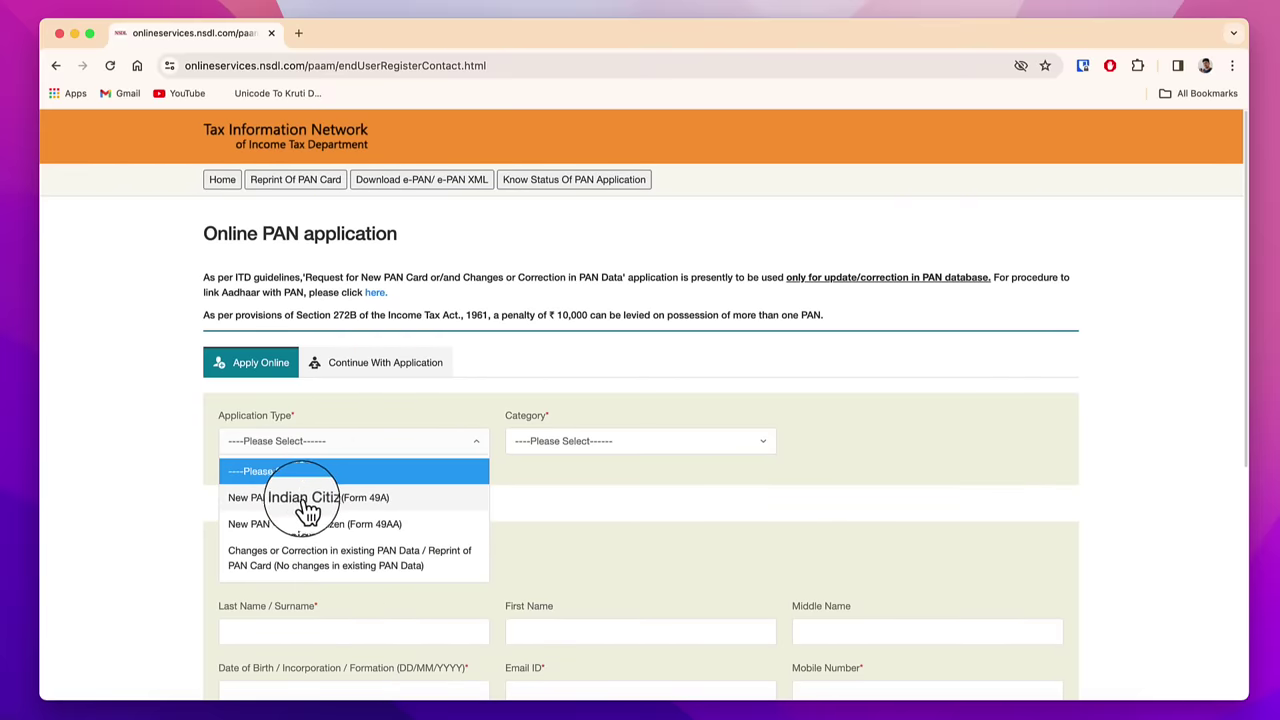
pyautogui.click(420, 500)
pyautogui.click(553, 445)
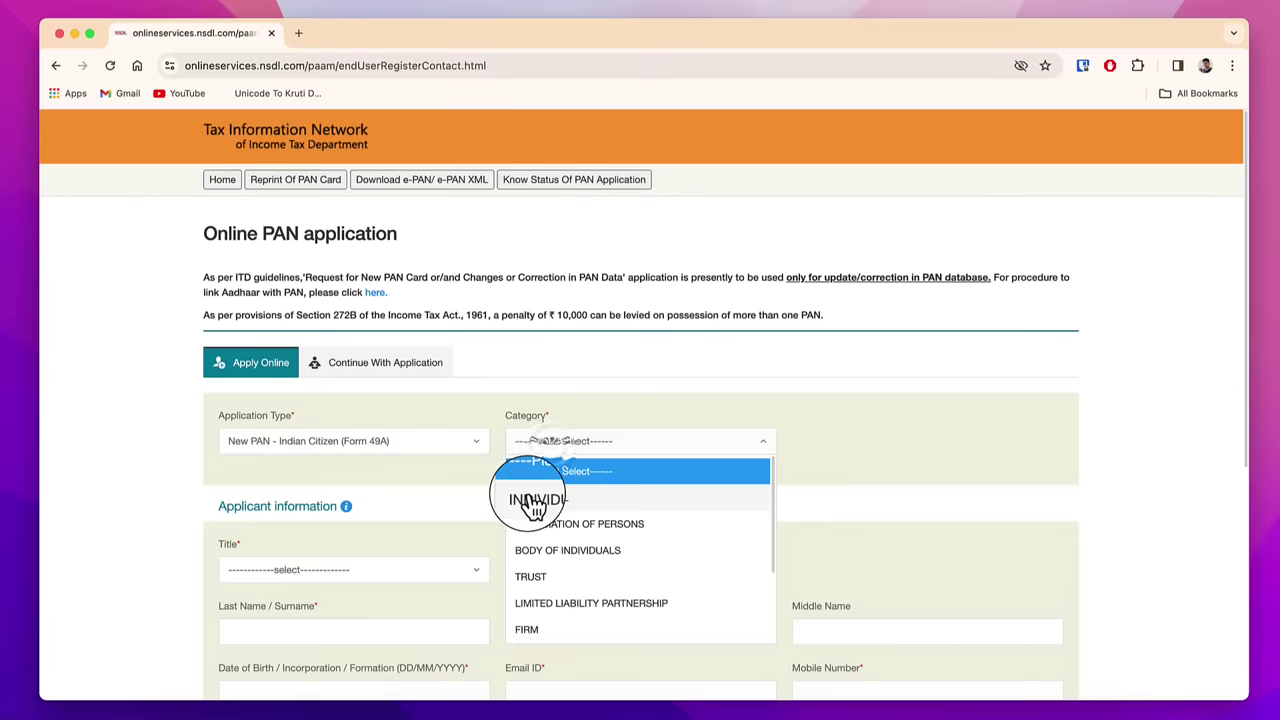
pyautogui.click(560, 500)
# - Set the applicant's title to Kumari and go through the last, first and middle name fields
pyautogui.click(308, 572)
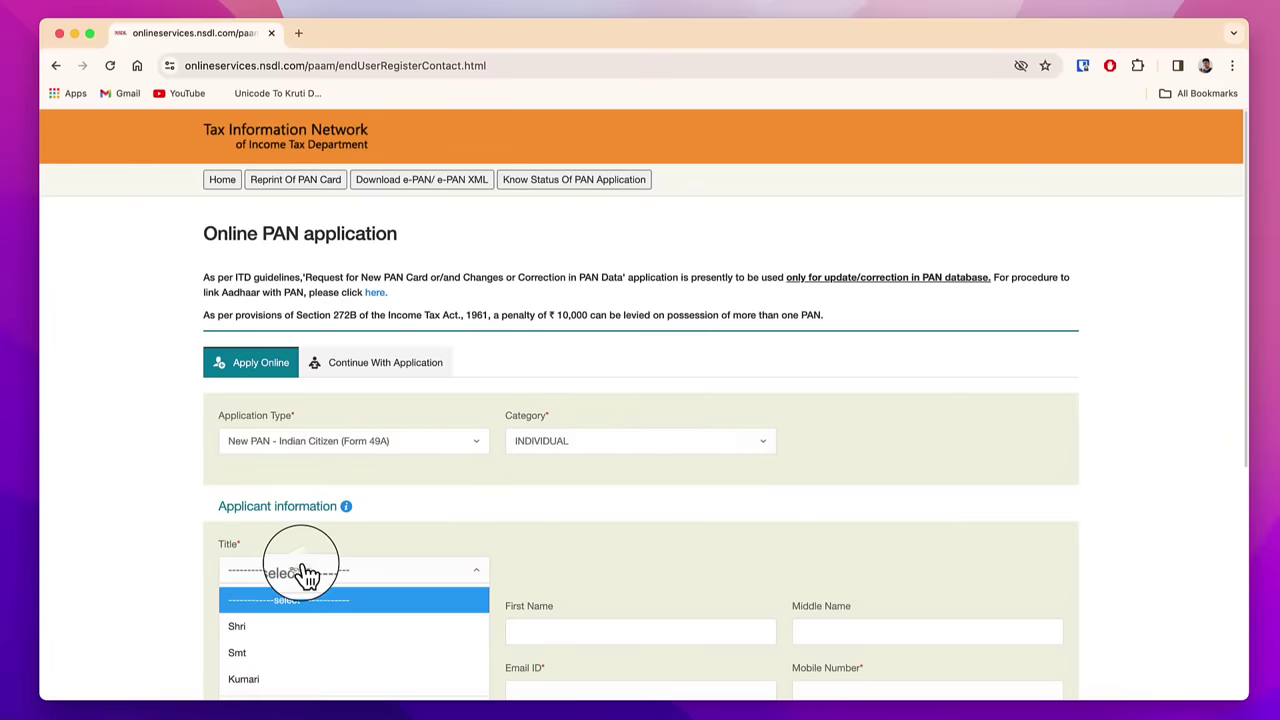
pyautogui.scroll(-2, 262, 640)
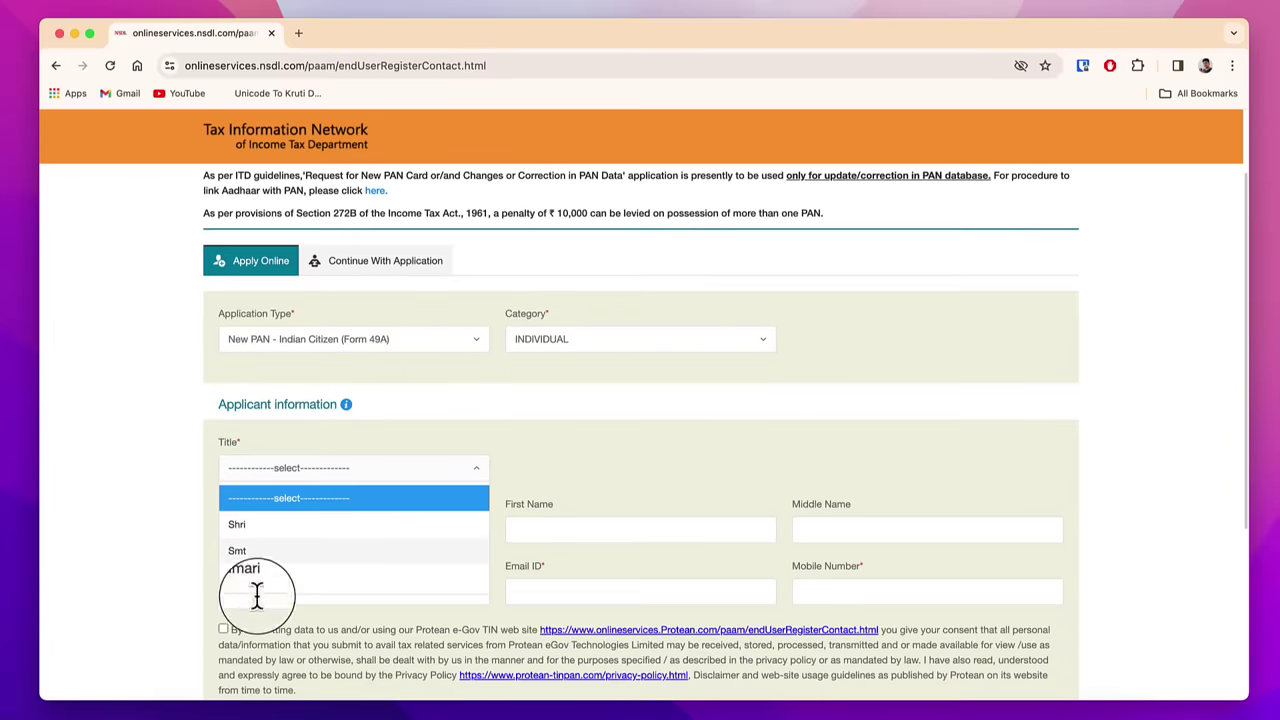
pyautogui.click(262, 577)
pyautogui.click(260, 528)
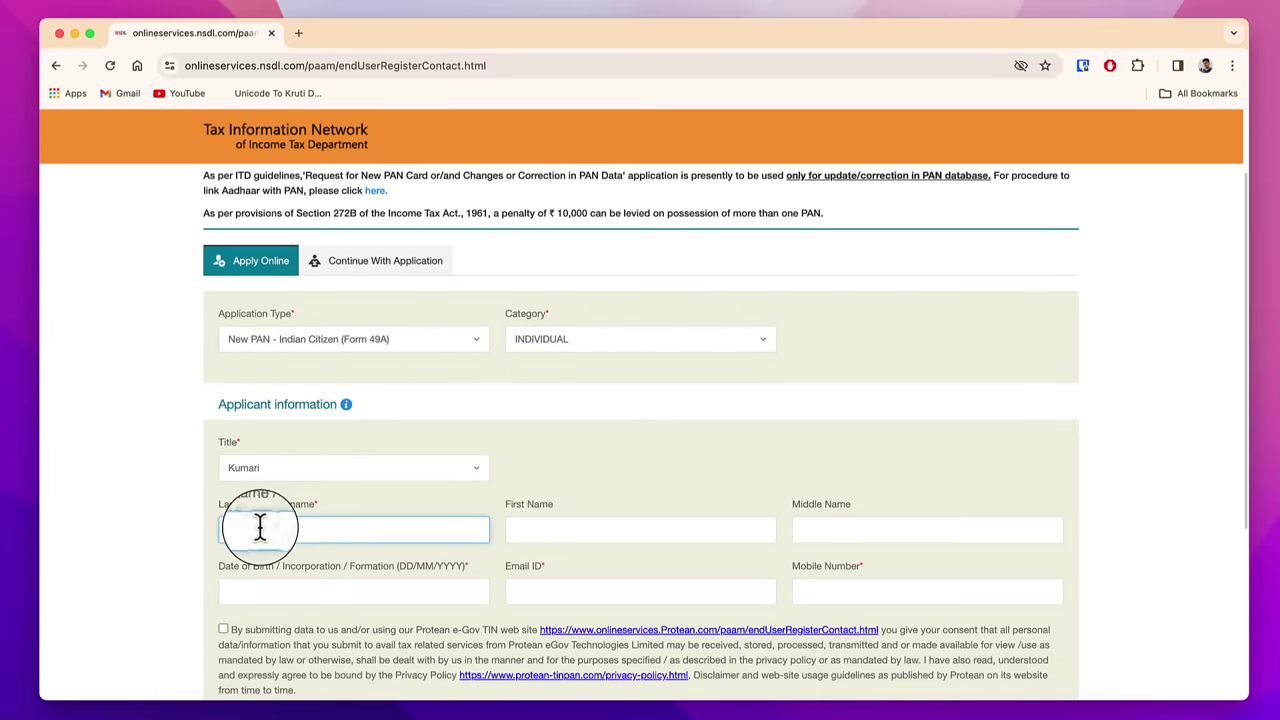
pyautogui.click(537, 531)
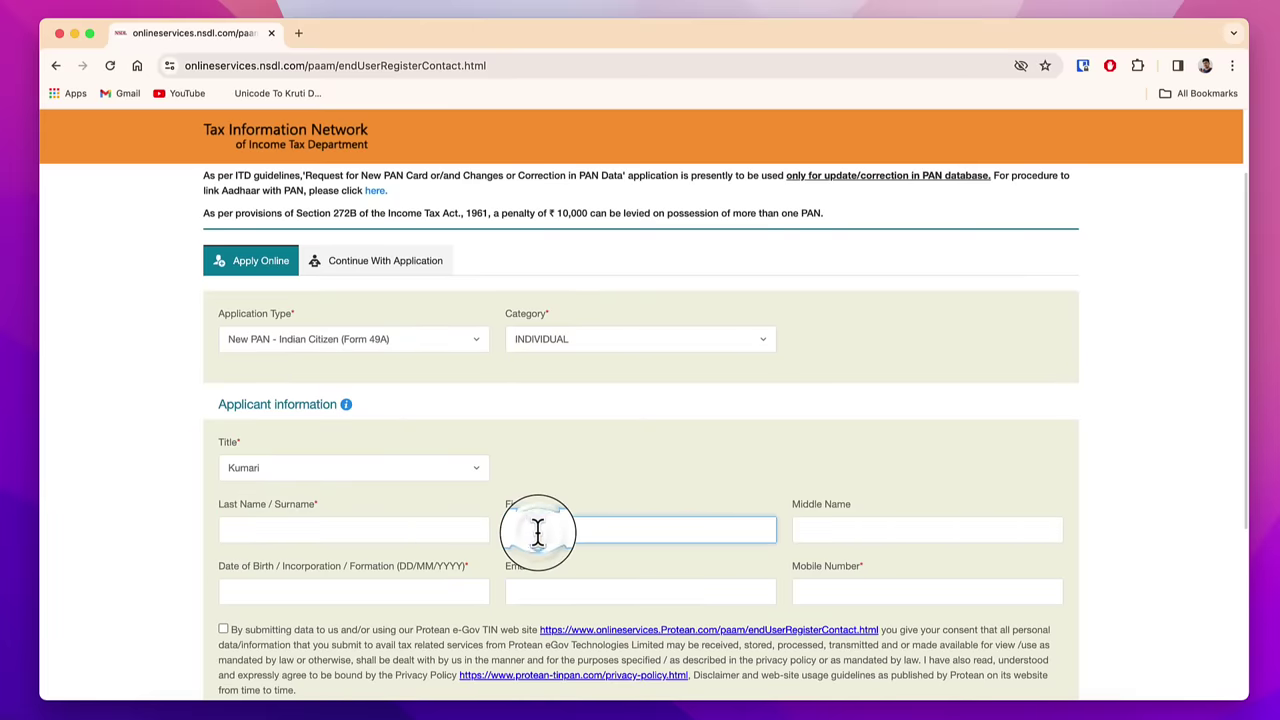
pyautogui.click(815, 528)
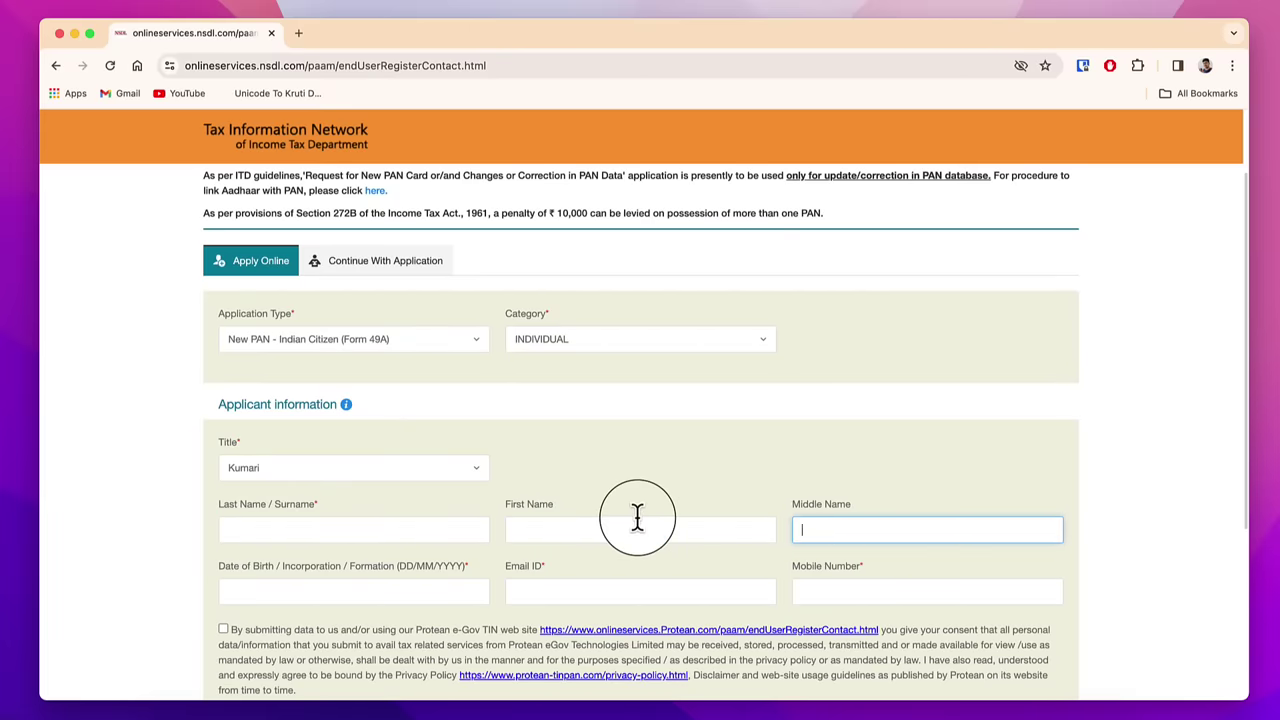
# - Enter the applicant's date of birth using the calendar
pyautogui.scroll(-3, 636, 520)
pyautogui.click(391, 426)
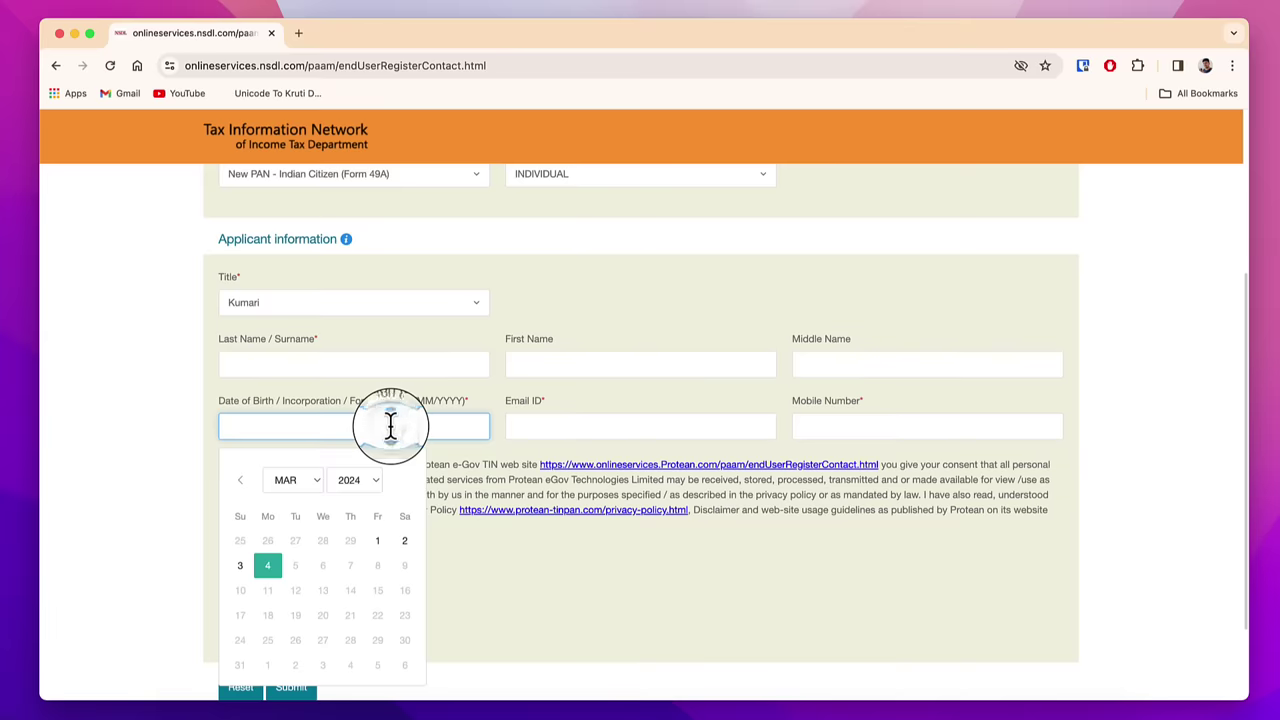
pyautogui.click(358, 480)
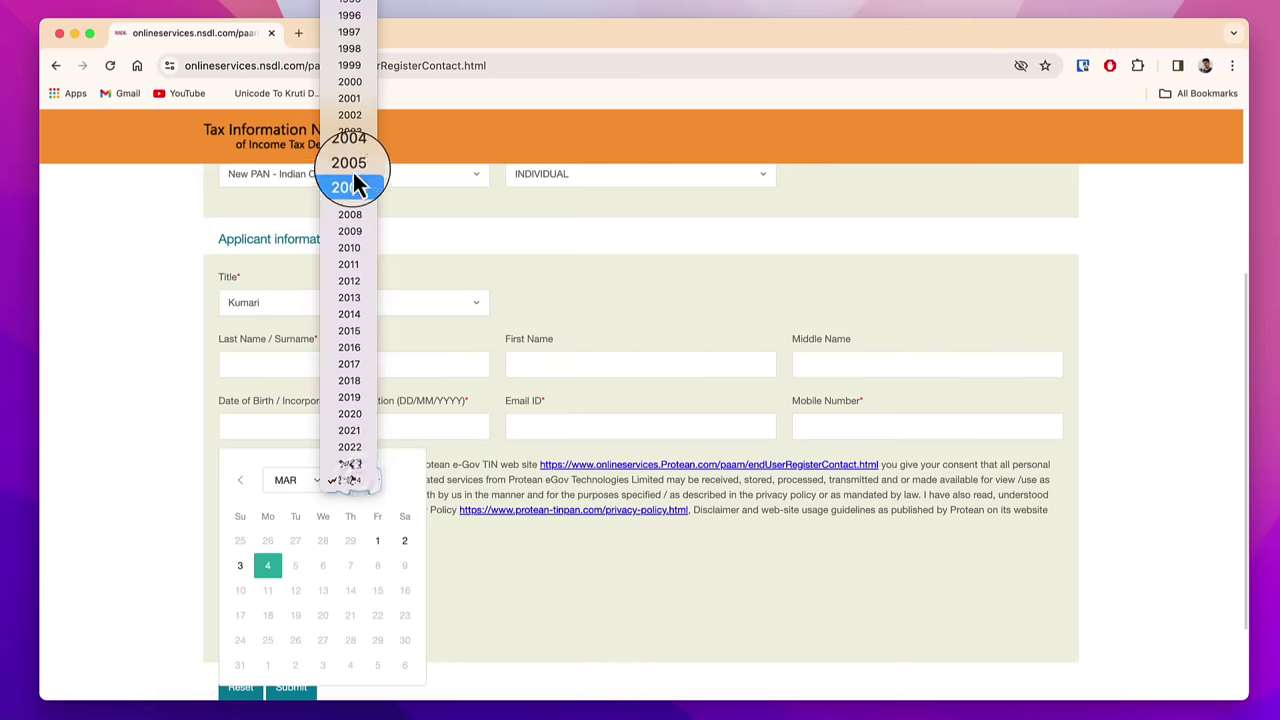
pyautogui.click(357, 134)
pyautogui.click(384, 565)
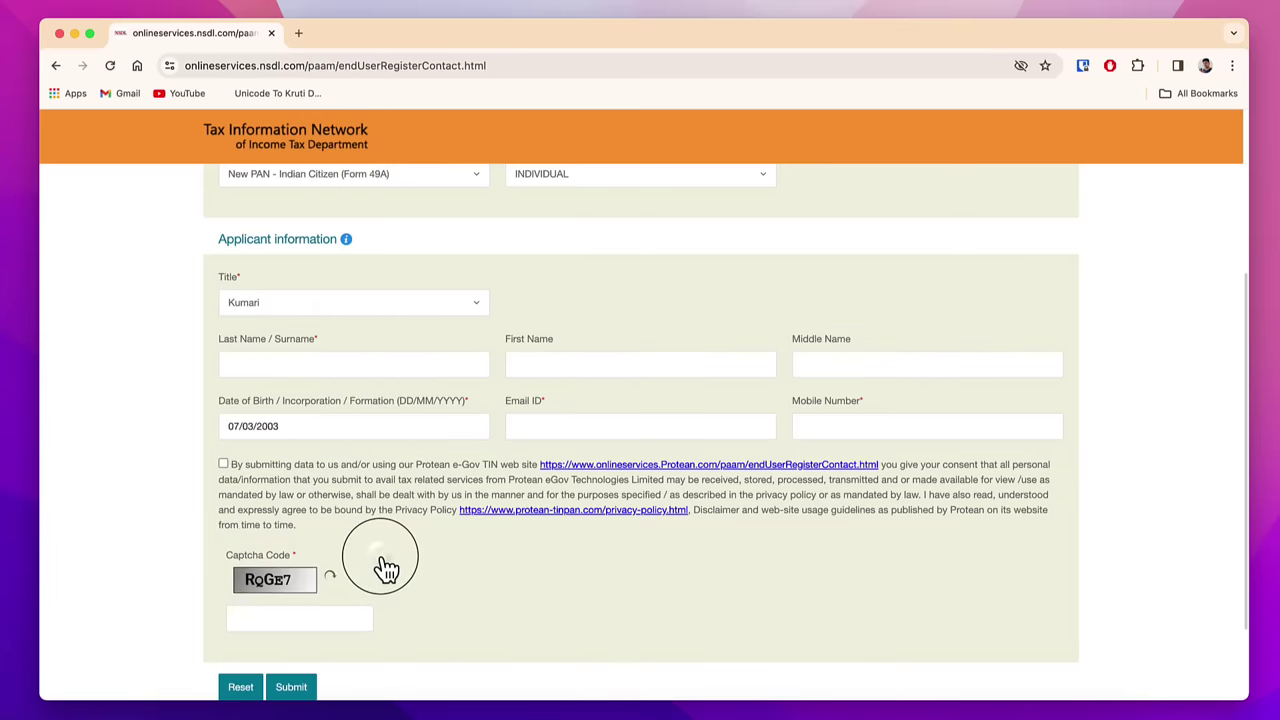
# - Agree to the data-submission consent, submit the registration and continue with the PAN application form
pyautogui.scroll(-1, 530, 415)
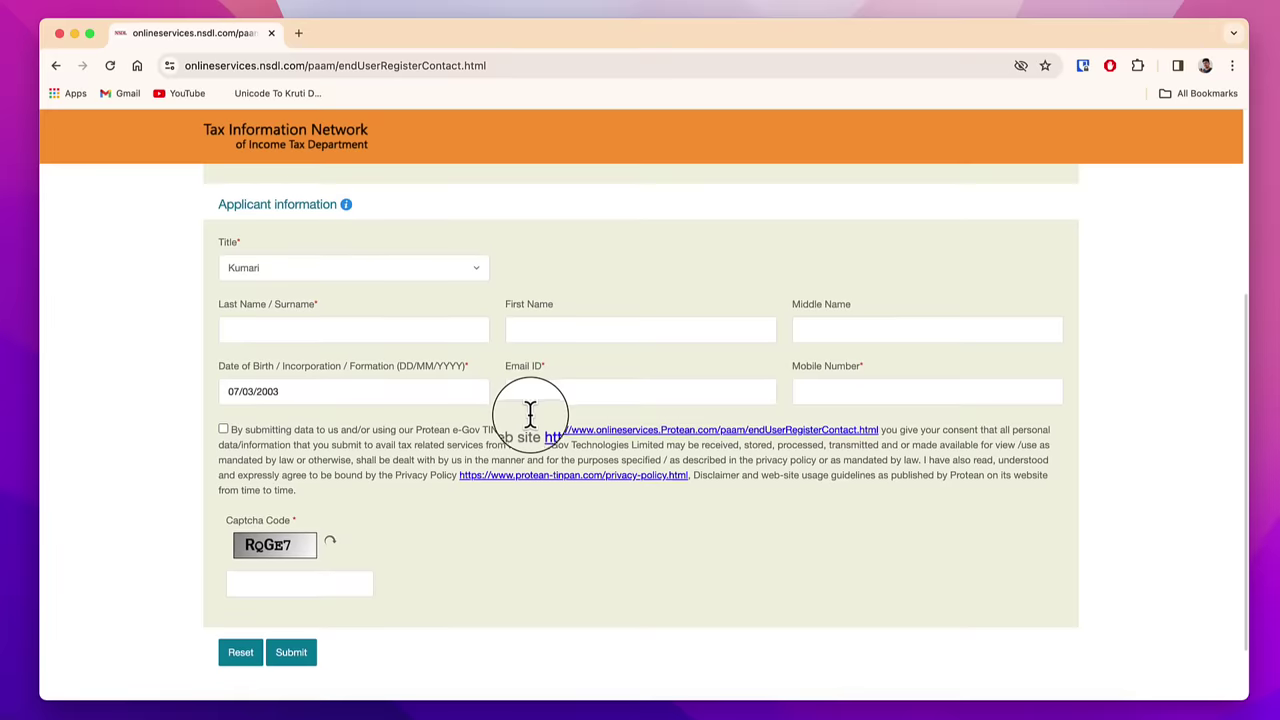
pyautogui.click(223, 427)
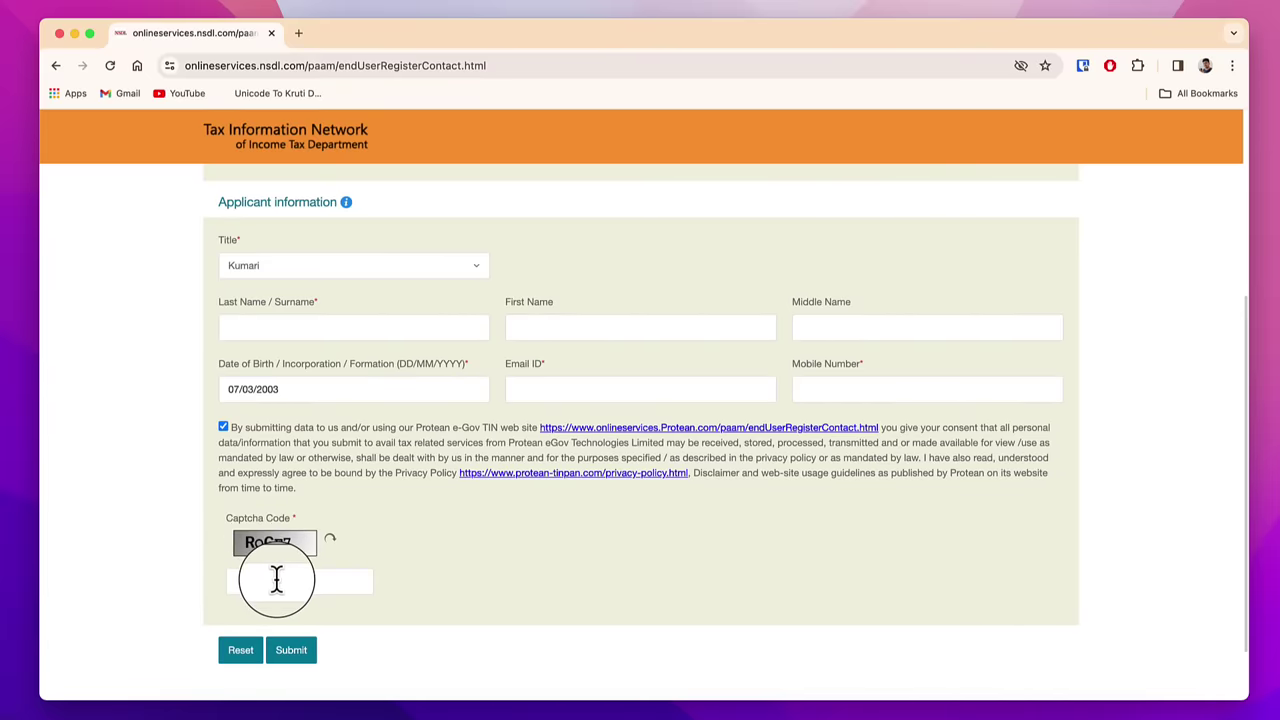
pyautogui.click(291, 650)
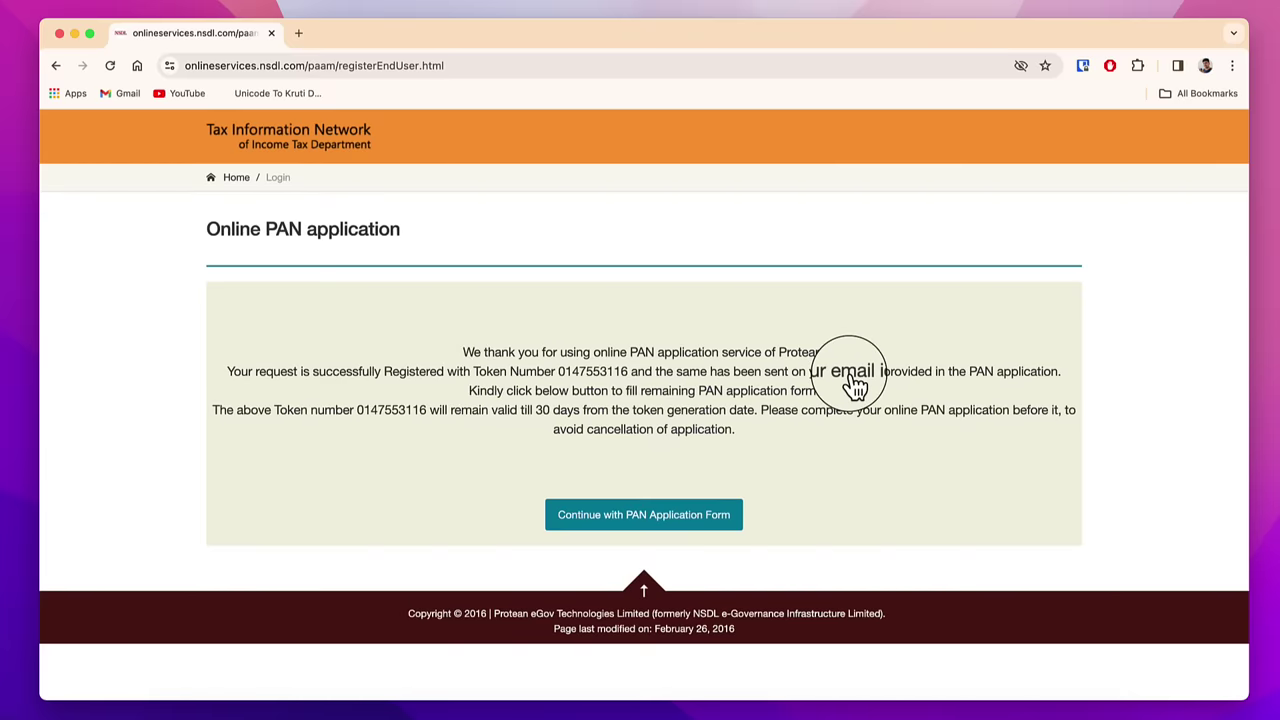
pyautogui.click(670, 522)
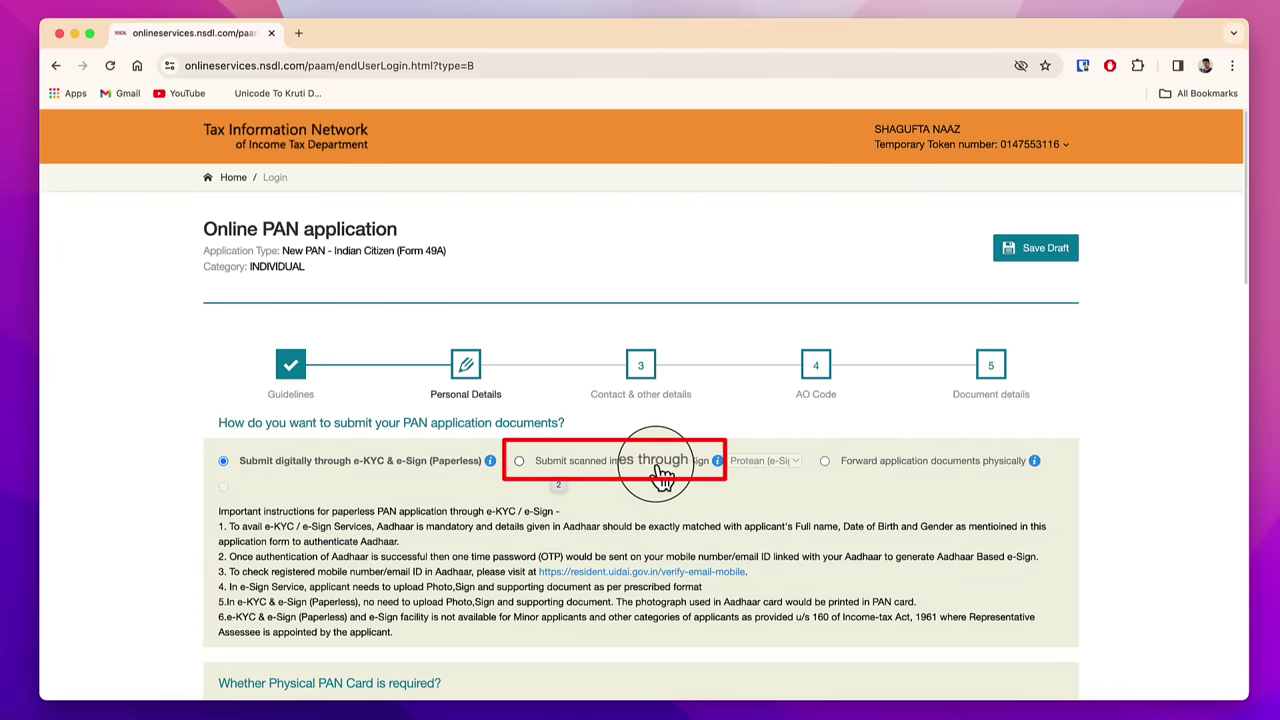
# - Choose to submit scanned images through e-Sign and view the fees applicable for a physical PAN card
pyautogui.click(519, 461)
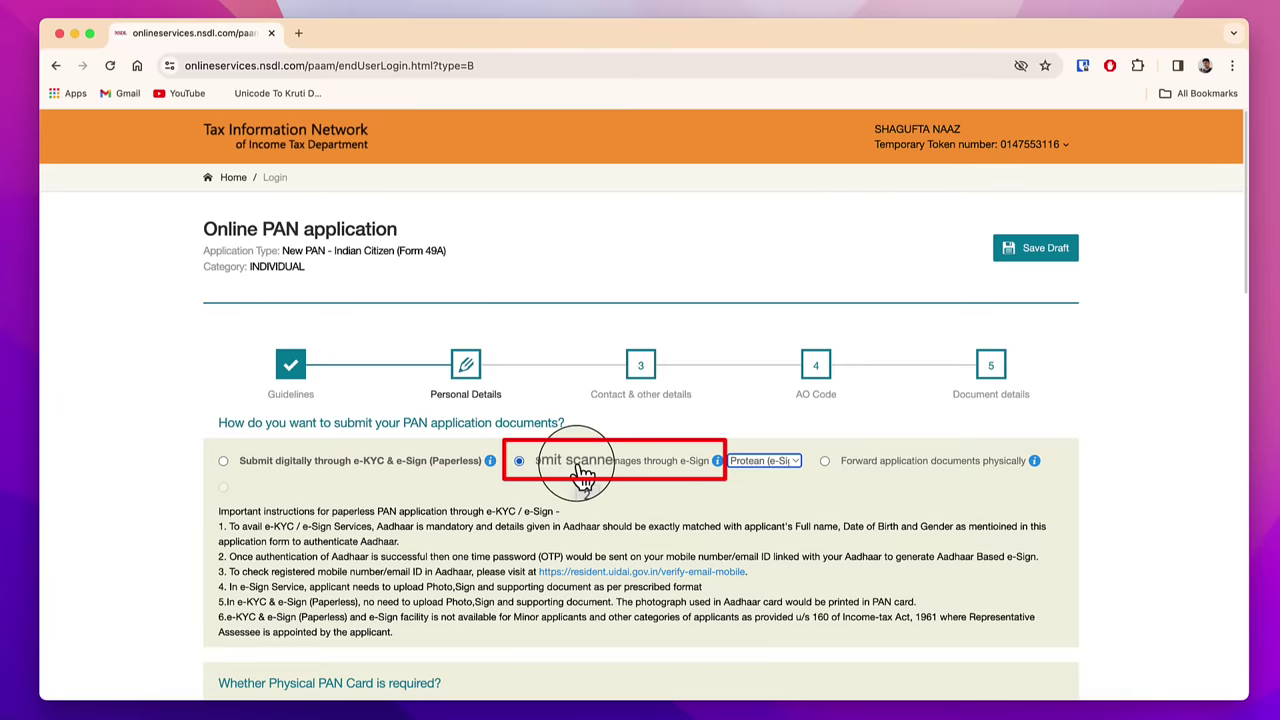
pyautogui.scroll(-3, 596, 505)
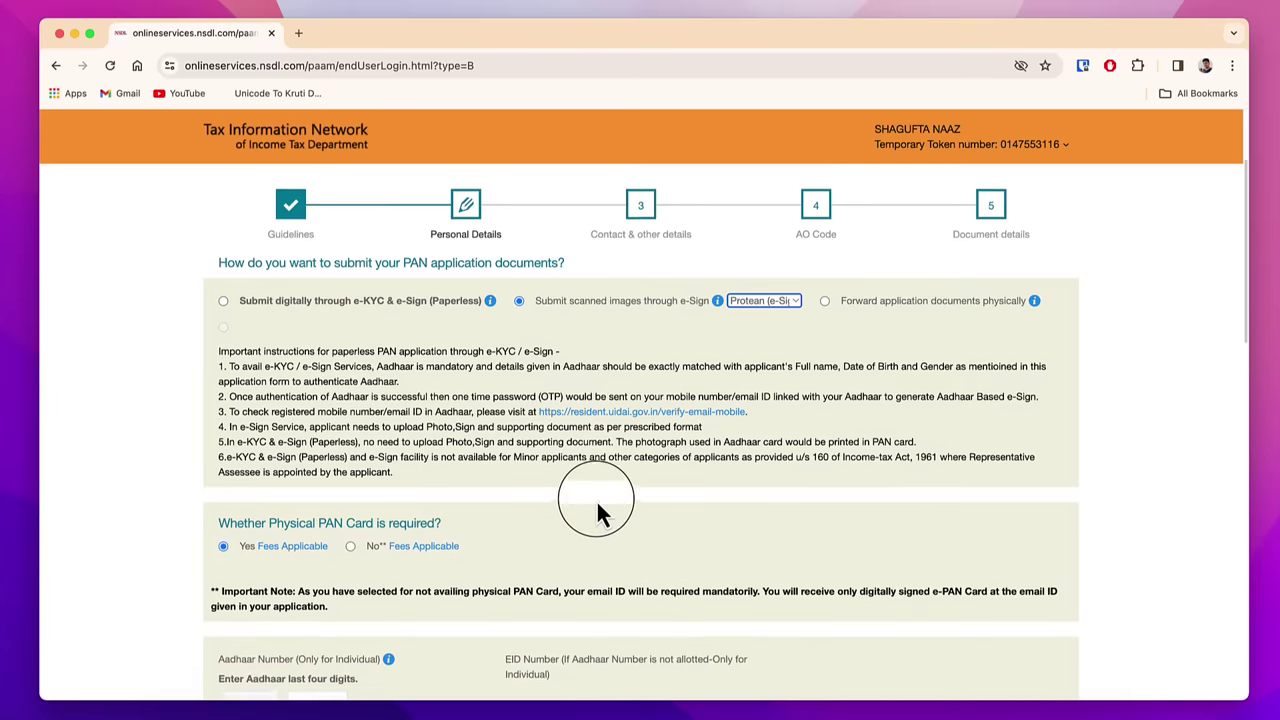
pyautogui.scroll(-2, 598, 510)
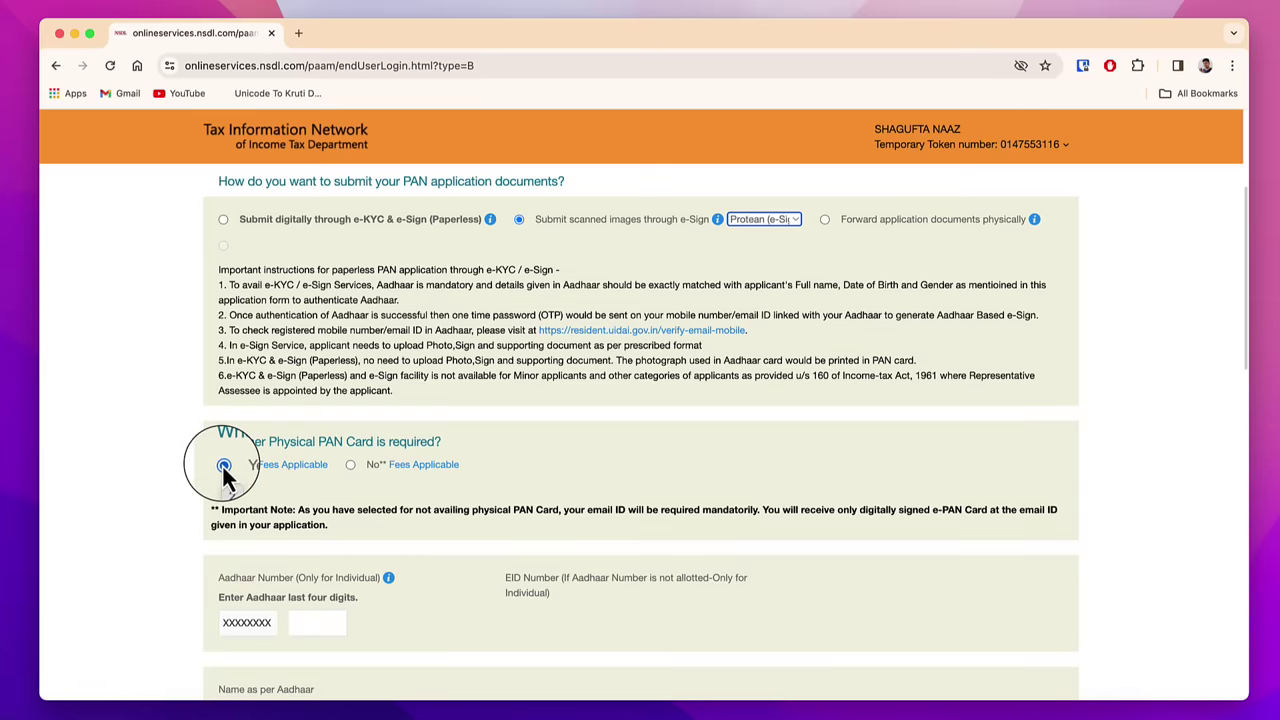
pyautogui.moveTo(303, 478)
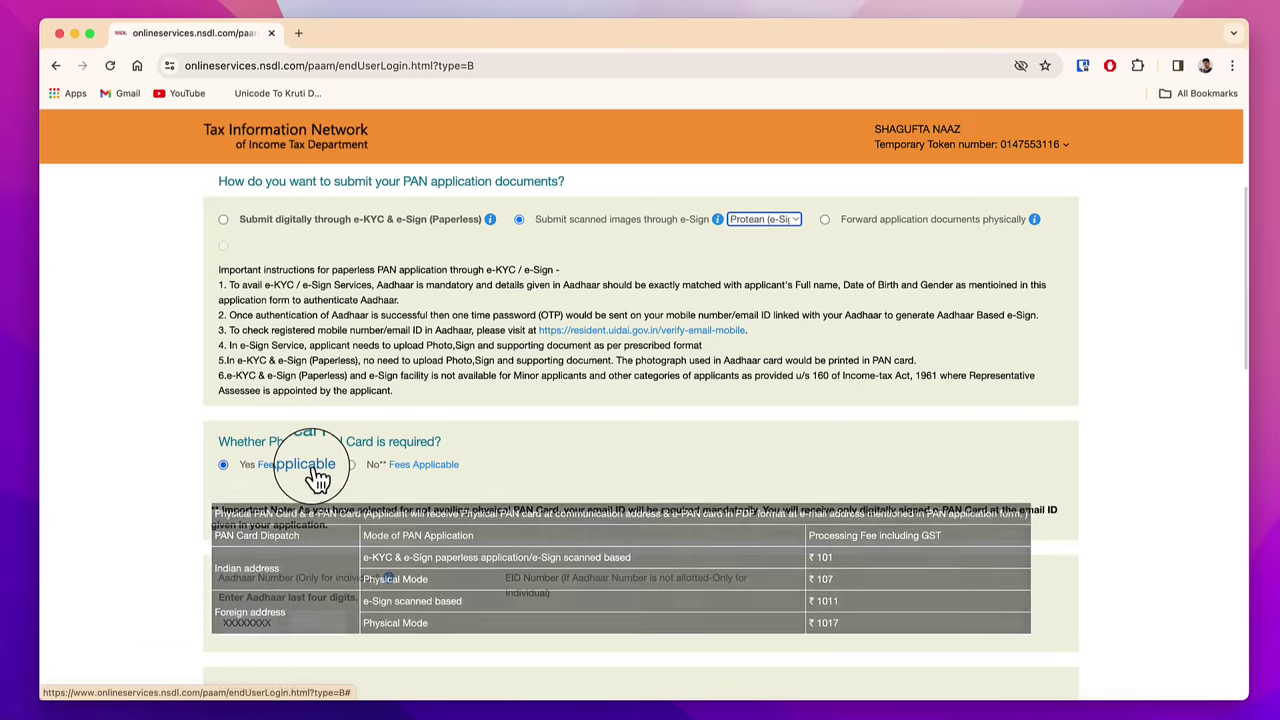
# - Set the applicant's gender to Female in the full name section of the personal details
pyautogui.scroll(-2, 330, 478)
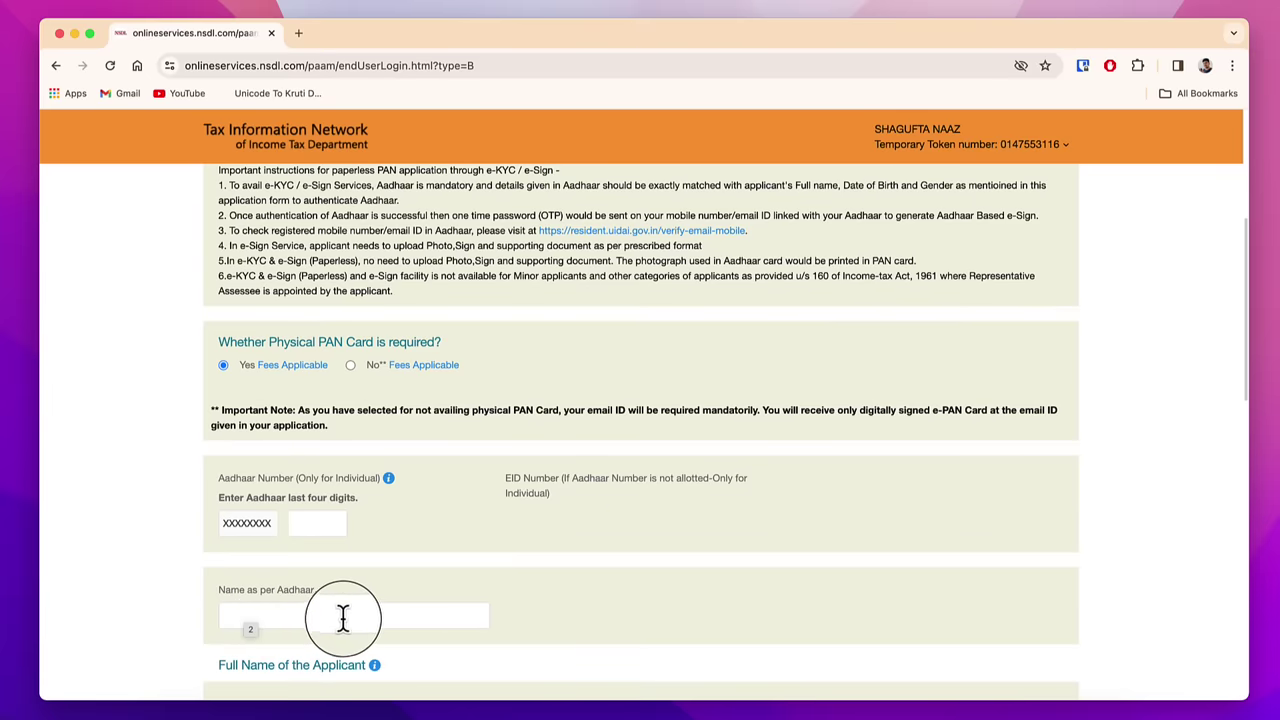
pyautogui.scroll(-5, 342, 617)
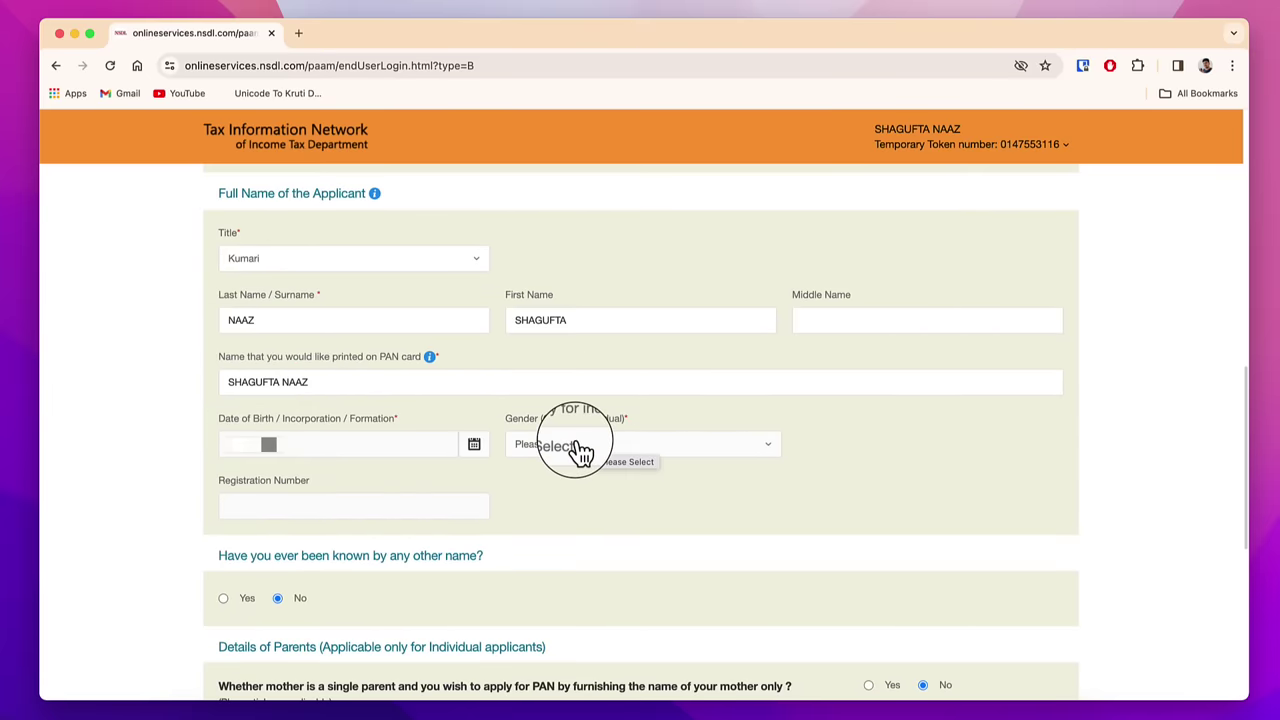
pyautogui.click(611, 453)
pyautogui.click(520, 526)
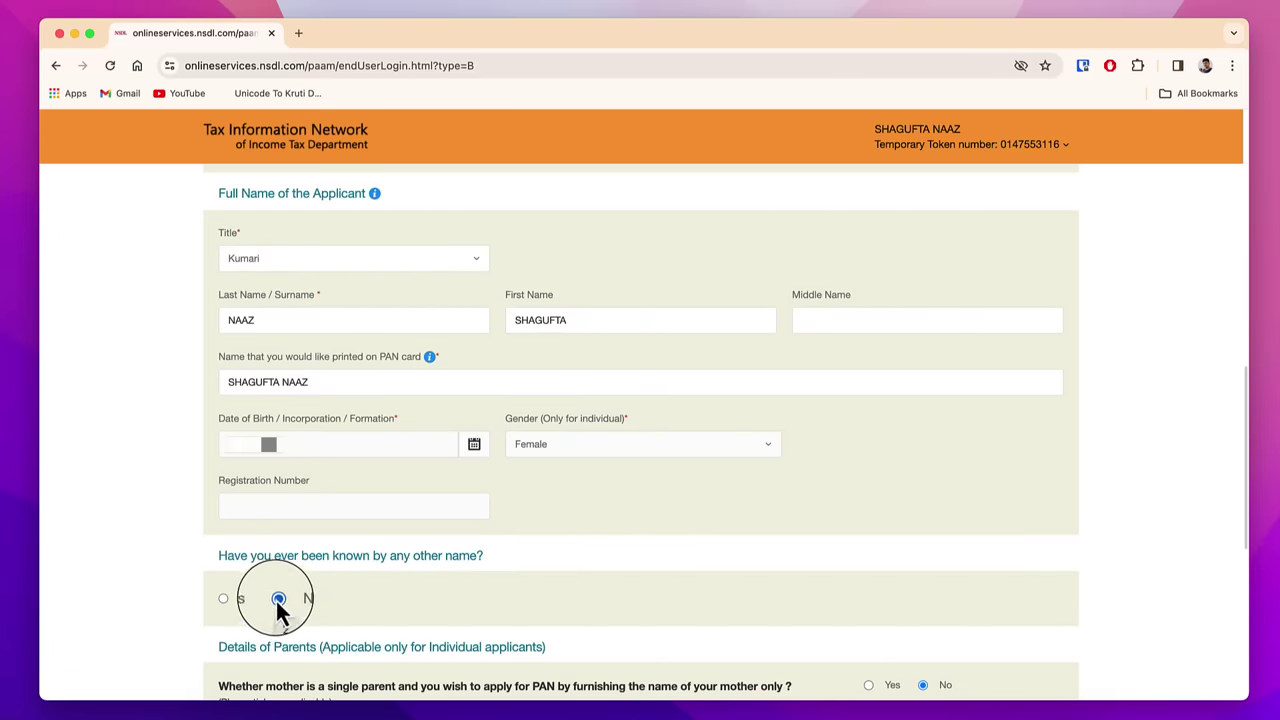
# - Complete the father's and mother's name details and proceed to the contact and other details
pyautogui.scroll(-5, 280, 615)
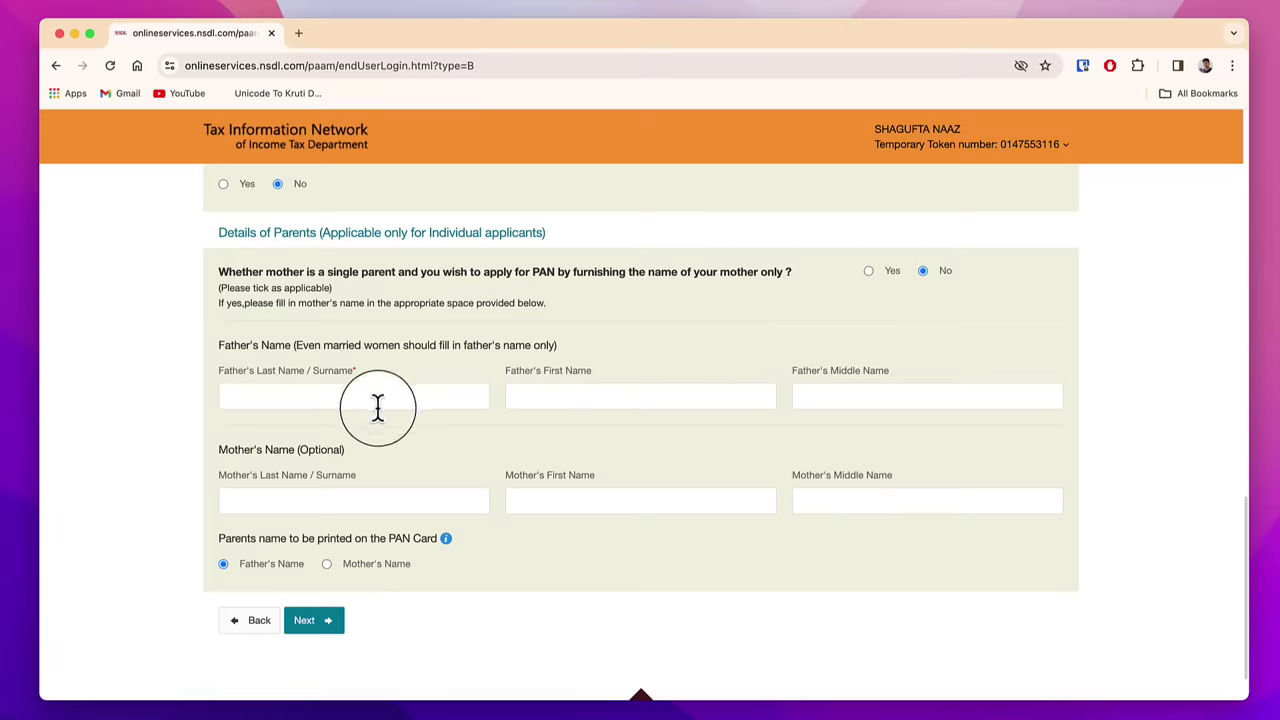
pyautogui.click(251, 397)
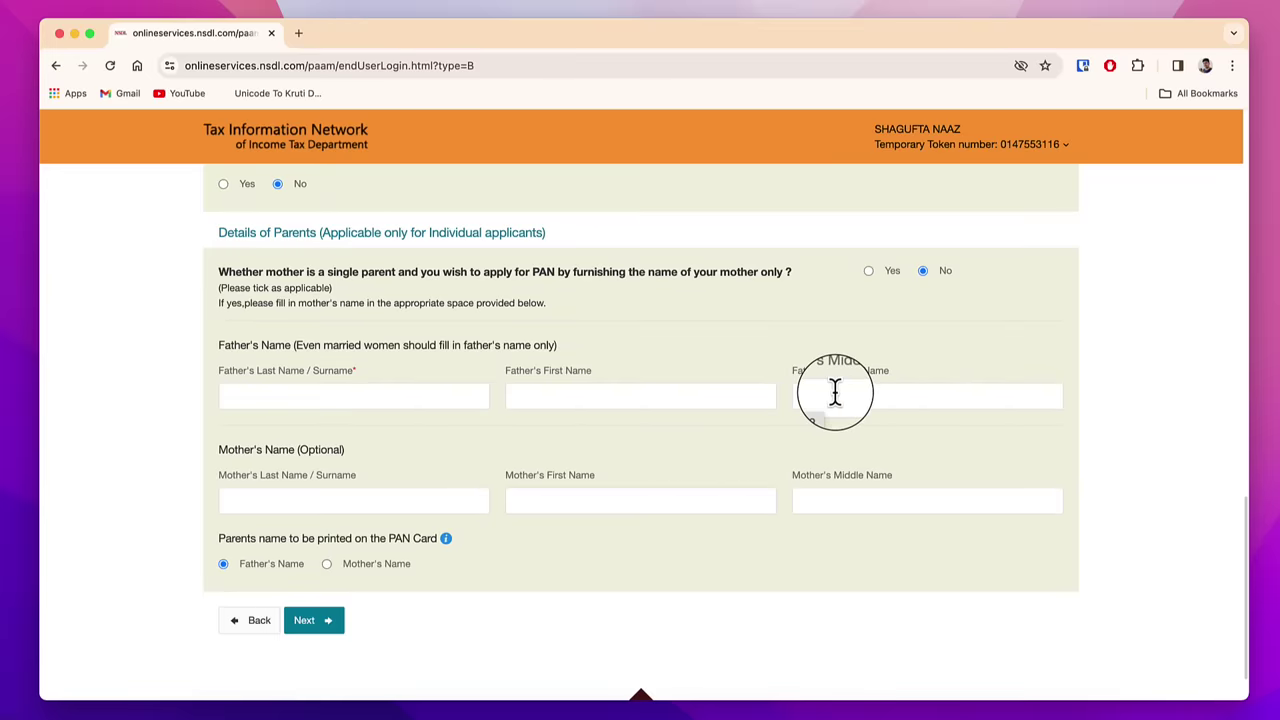
pyautogui.click(259, 503)
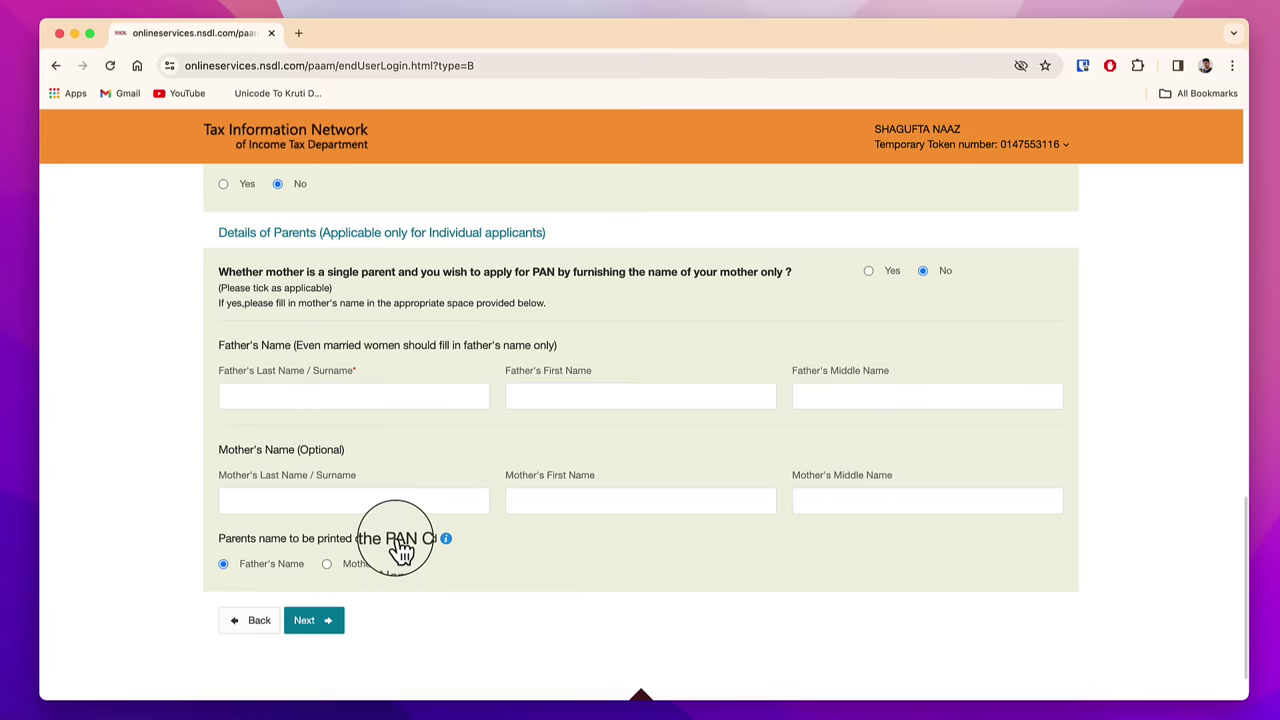
pyautogui.click(318, 620)
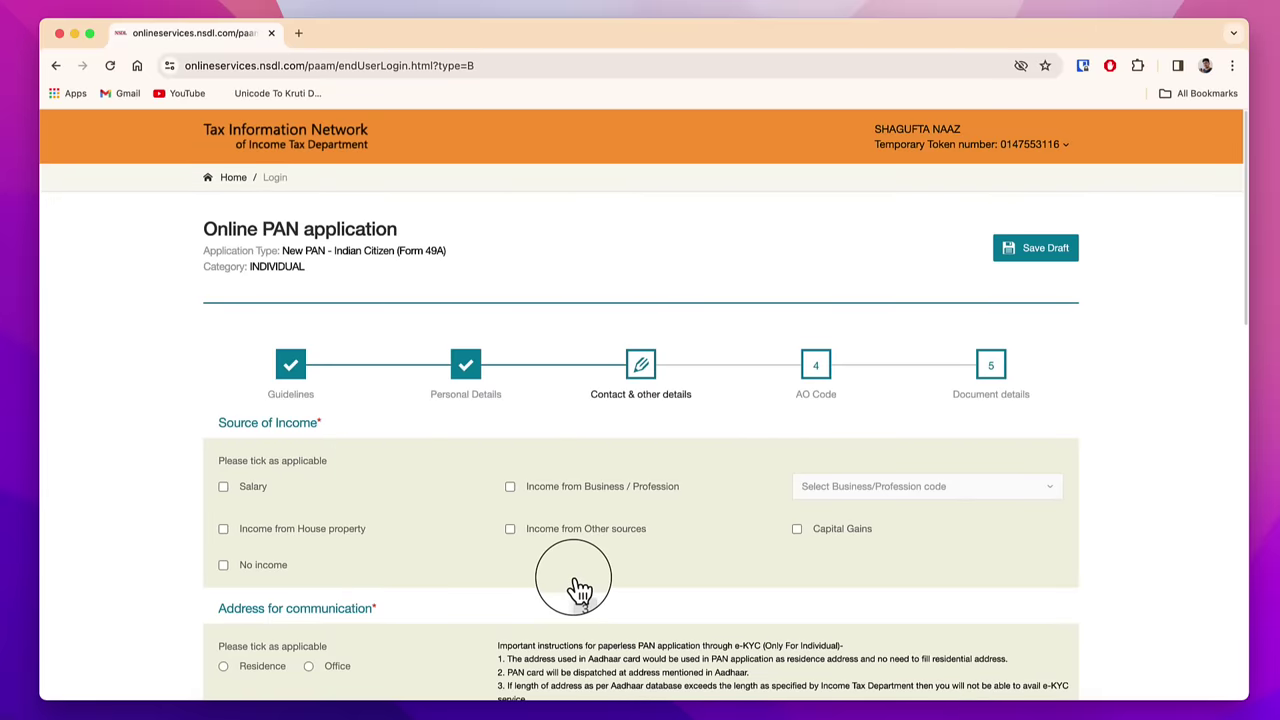
# - Declare No income as the source of income and choose Residence as the address for communication
pyautogui.click(223, 566)
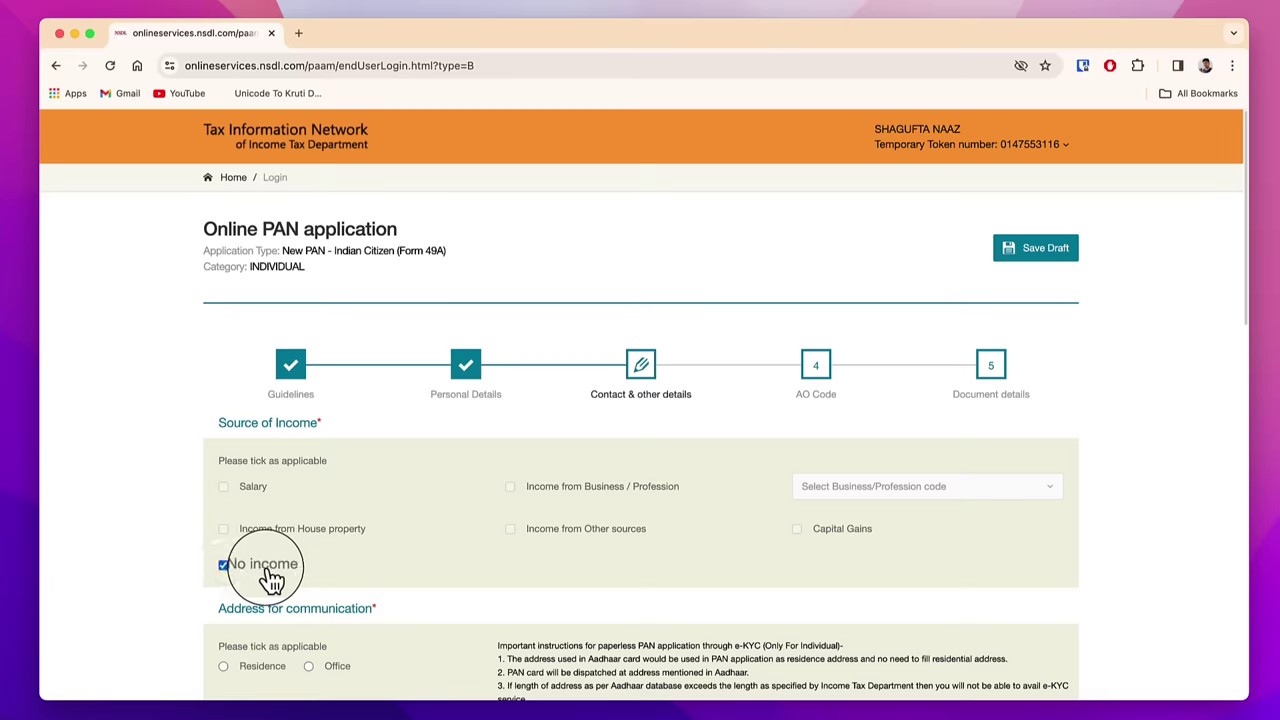
pyautogui.scroll(-5, 435, 585)
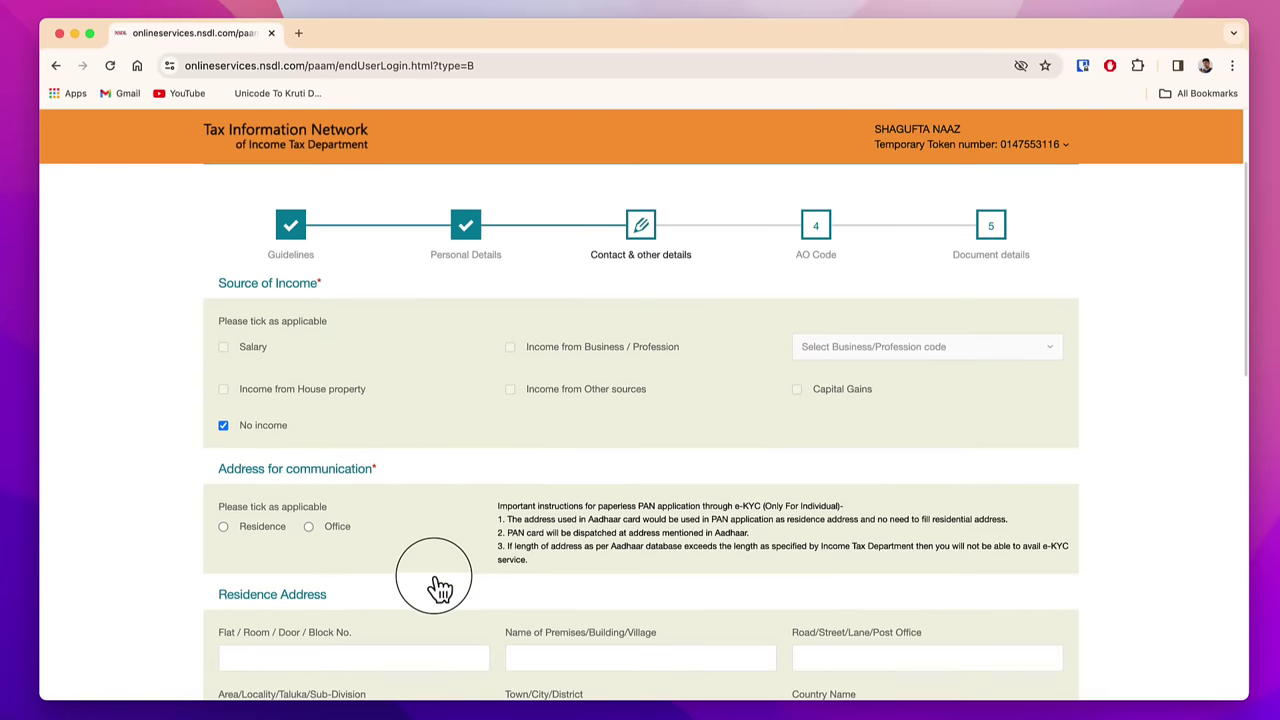
pyautogui.scroll(-2, 418, 570)
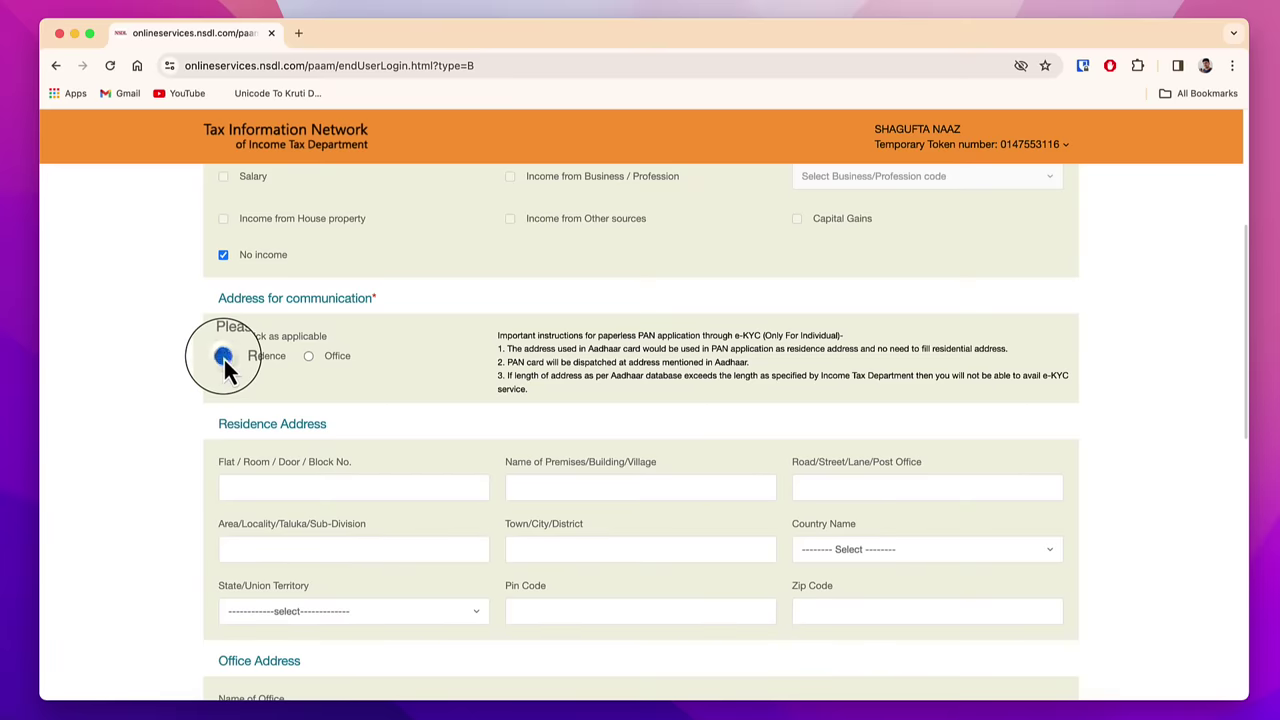
pyautogui.scroll(-2, 500, 495)
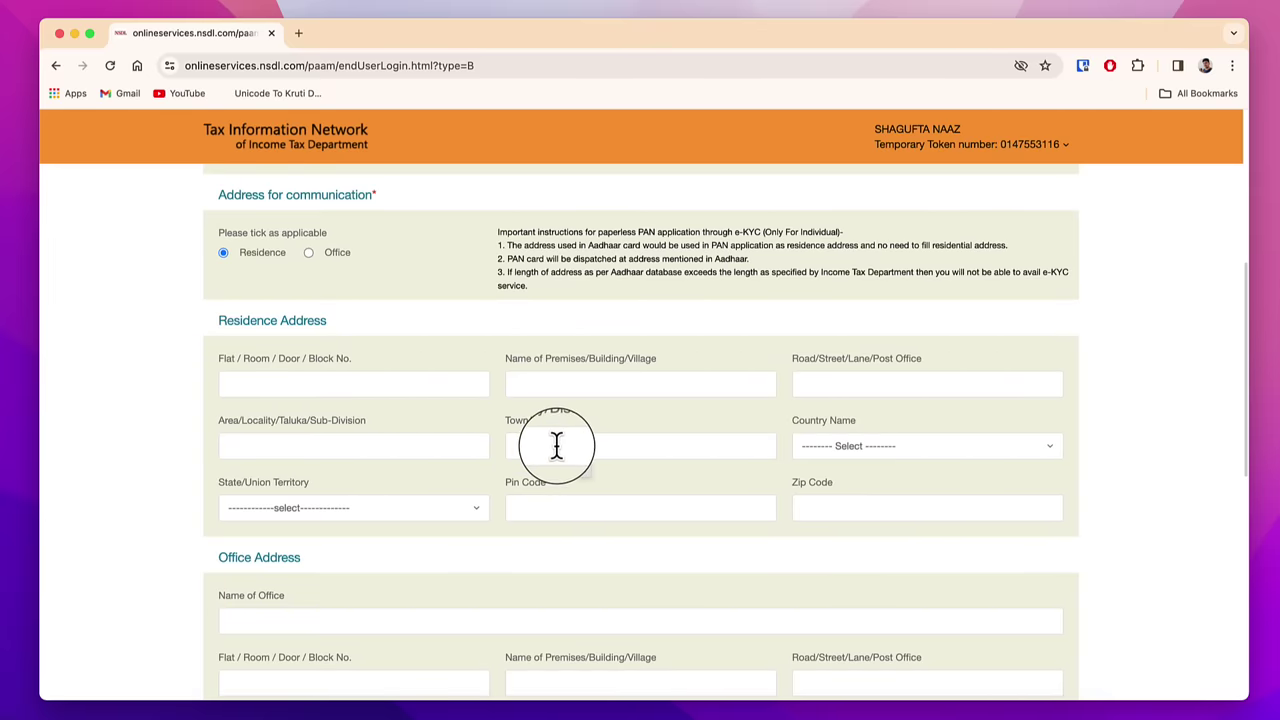
# - Set the residence address country to INDIA and the state to UTTAR PRADESH
pyautogui.click(895, 450)
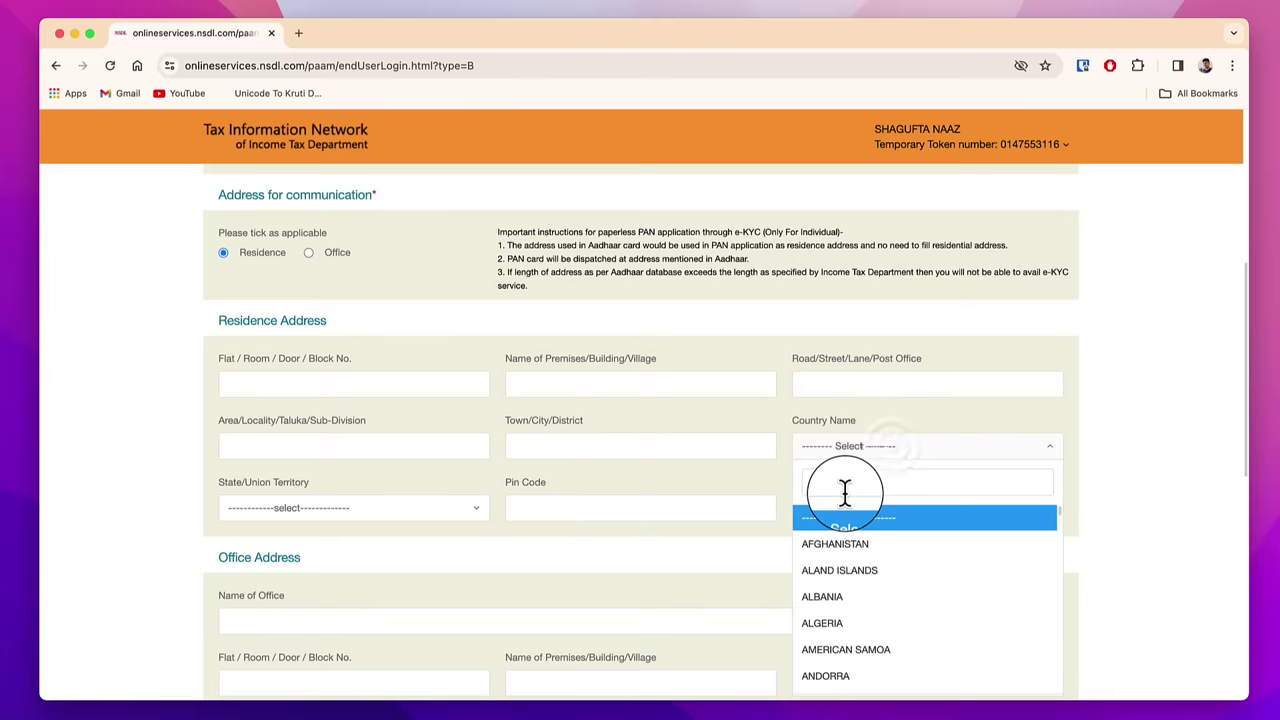
pyautogui.write('india')
pyautogui.press('Return')
pyautogui.click(397, 510)
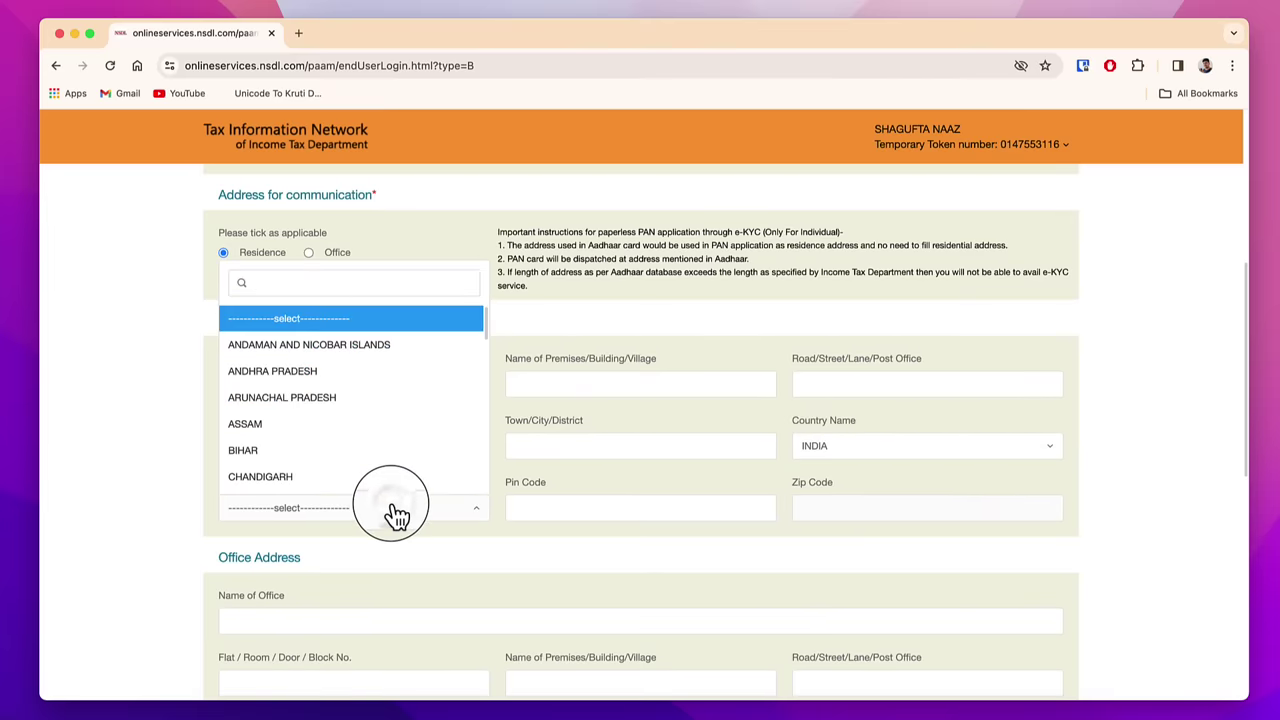
pyautogui.write('uttar')
pyautogui.press('Return')
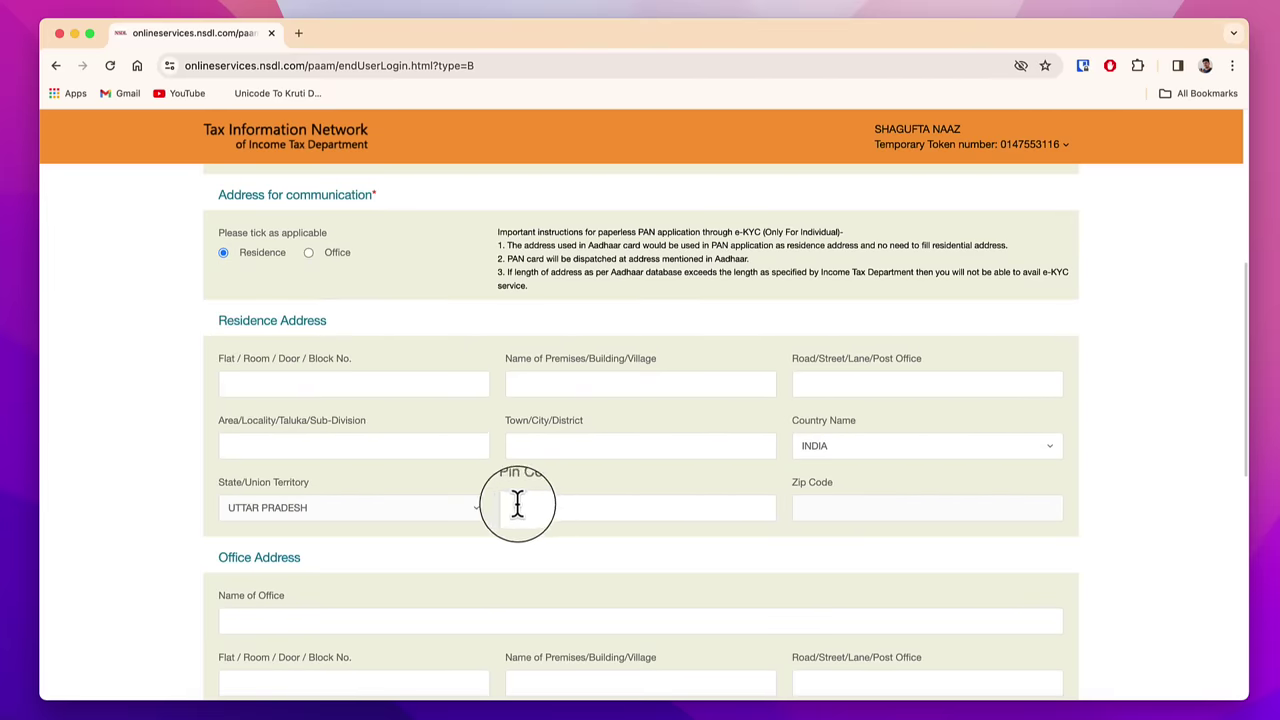
pyautogui.scroll(-5, 560, 470)
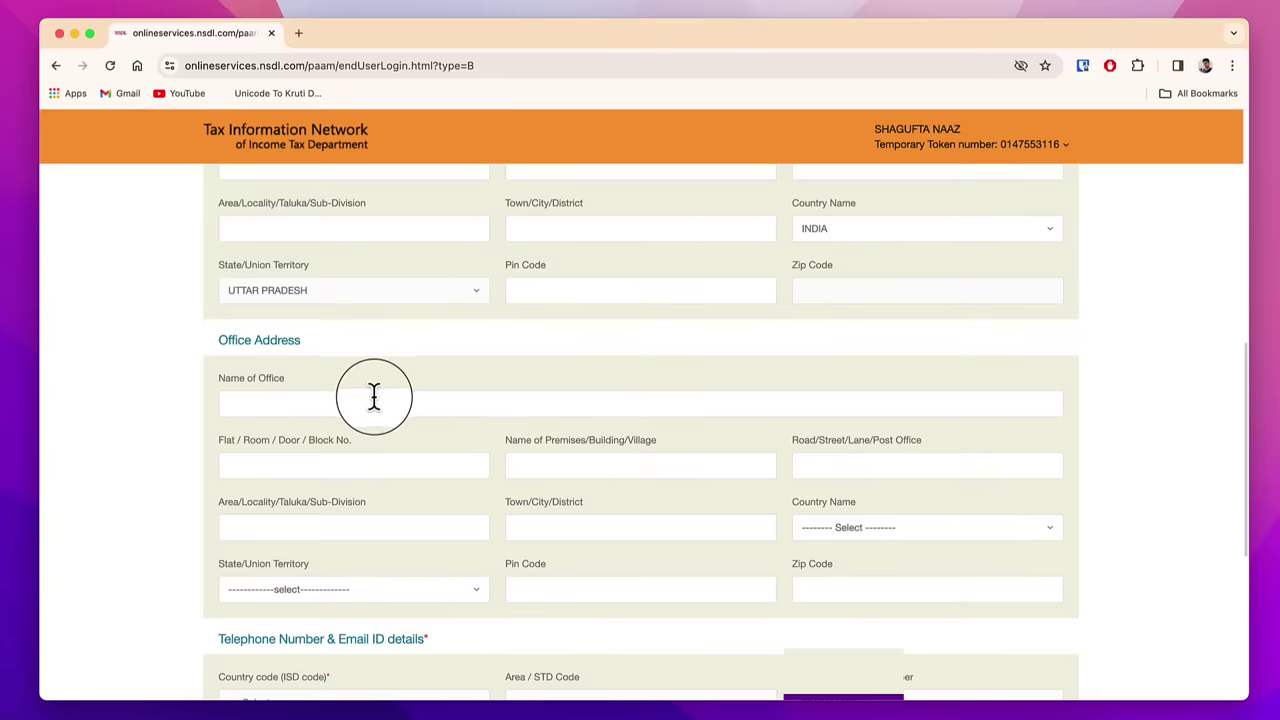
pyautogui.scroll(-1, 374, 405)
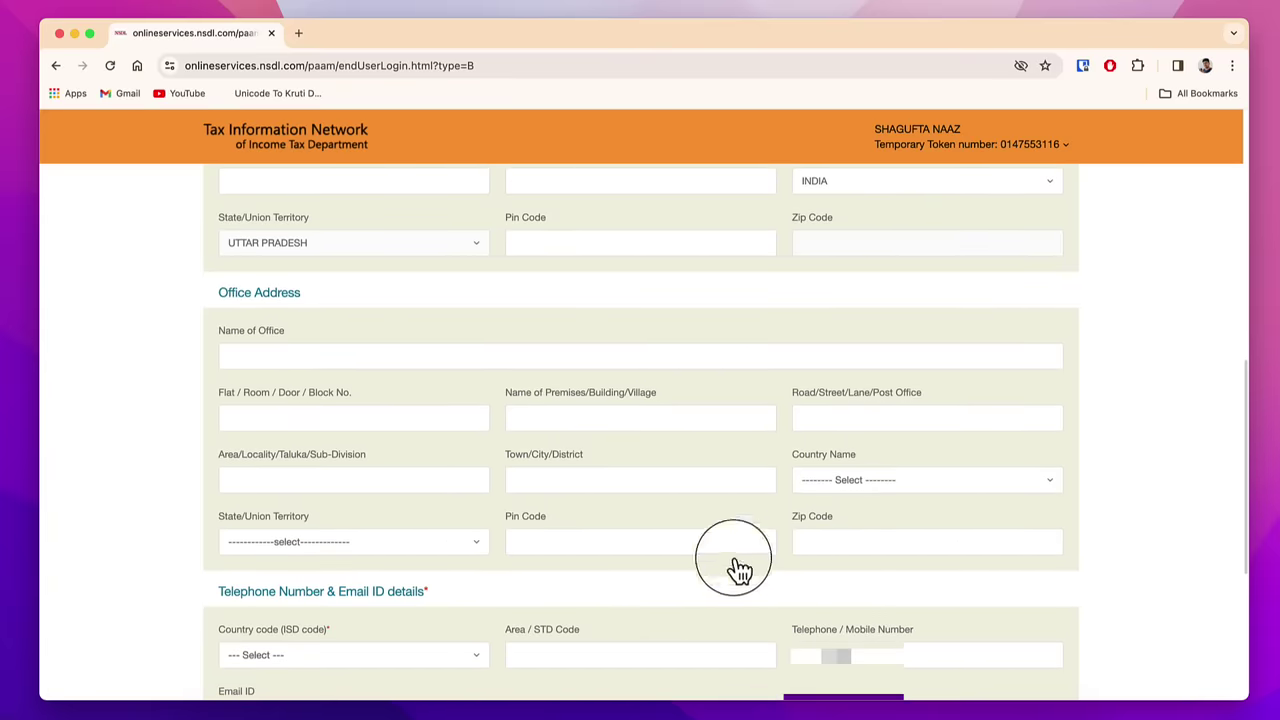
pyautogui.scroll(2, 403, 480)
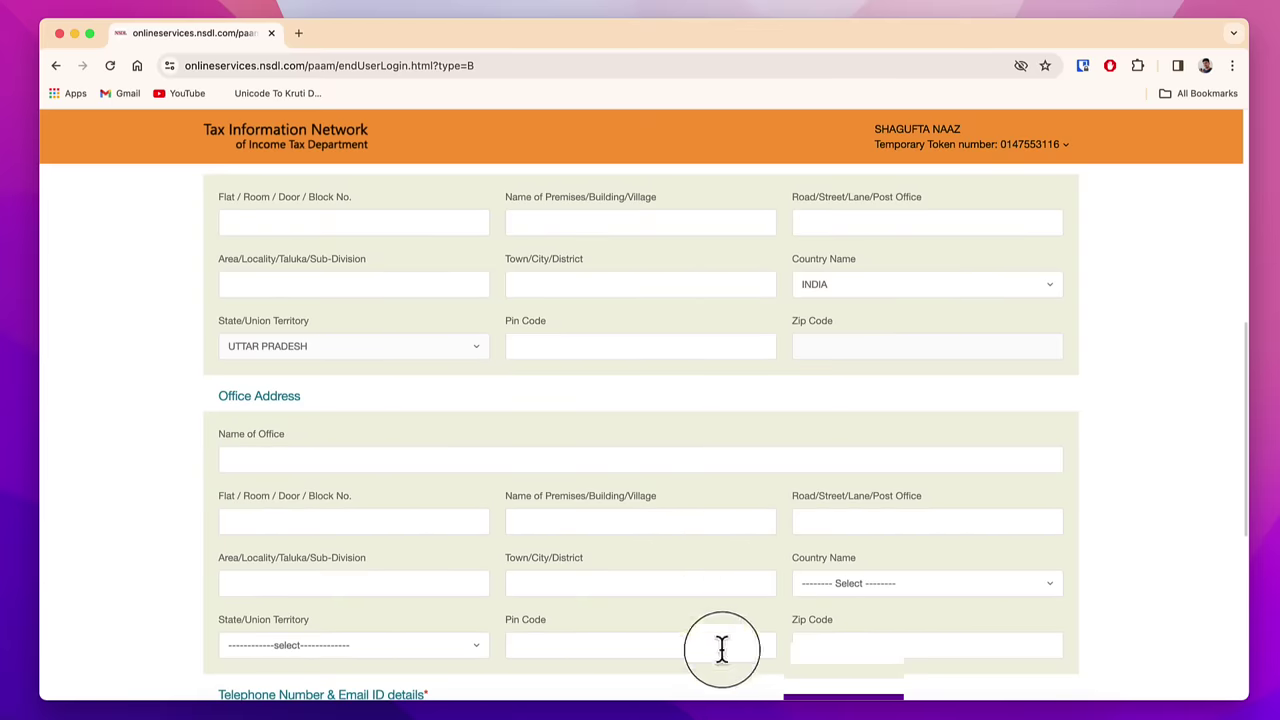
# - Set the telephone country code to INDIA (91) and proceed to the AO code section
pyautogui.scroll(-8, 634, 578)
pyautogui.click(314, 320)
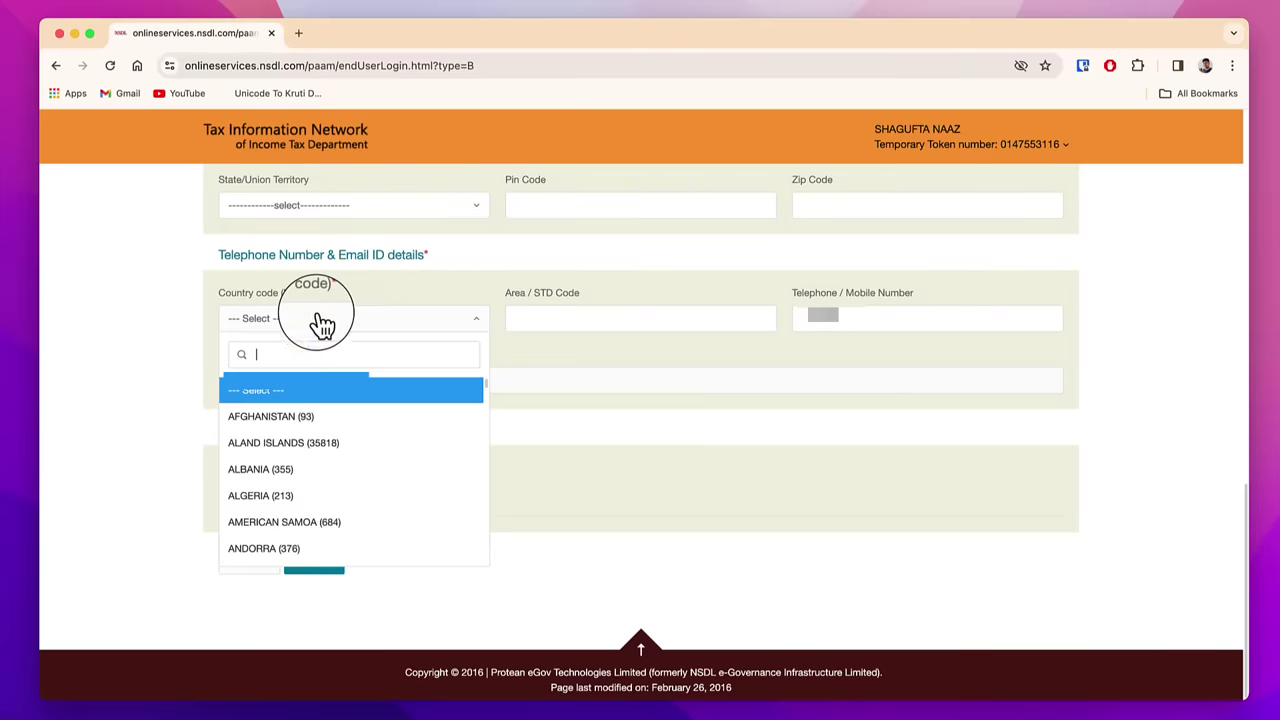
pyautogui.write('91')
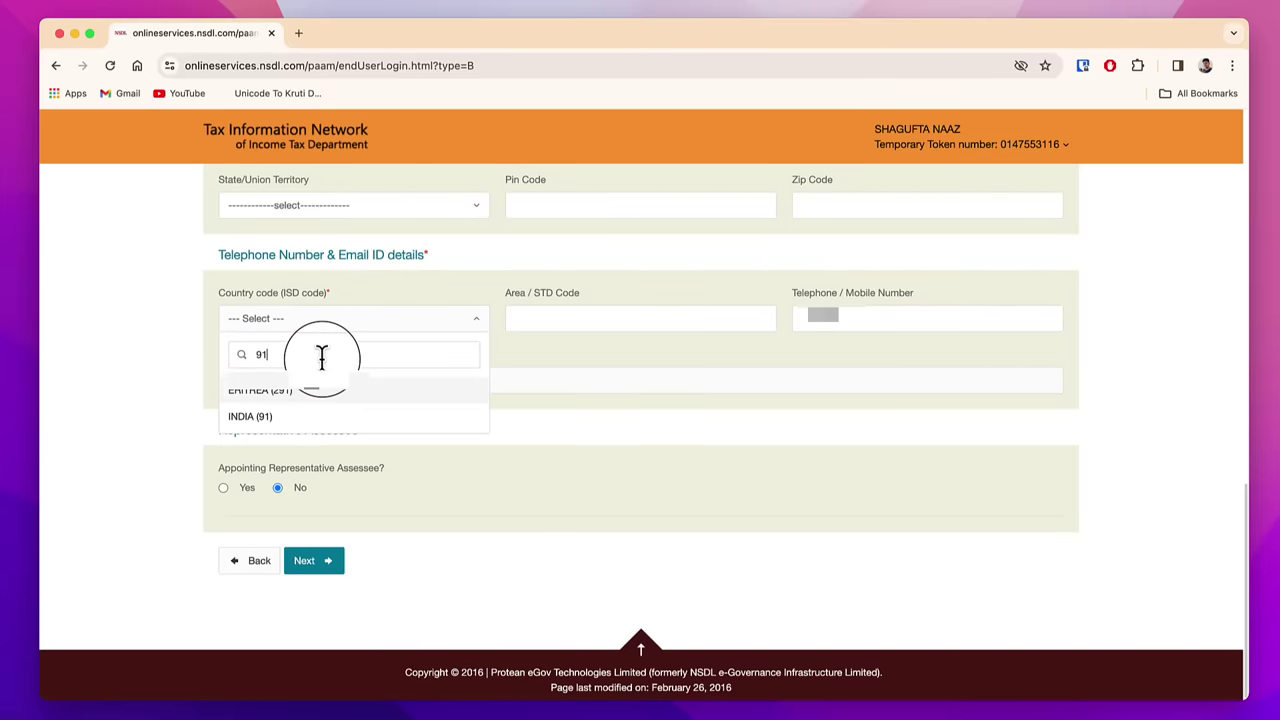
pyautogui.click(280, 416)
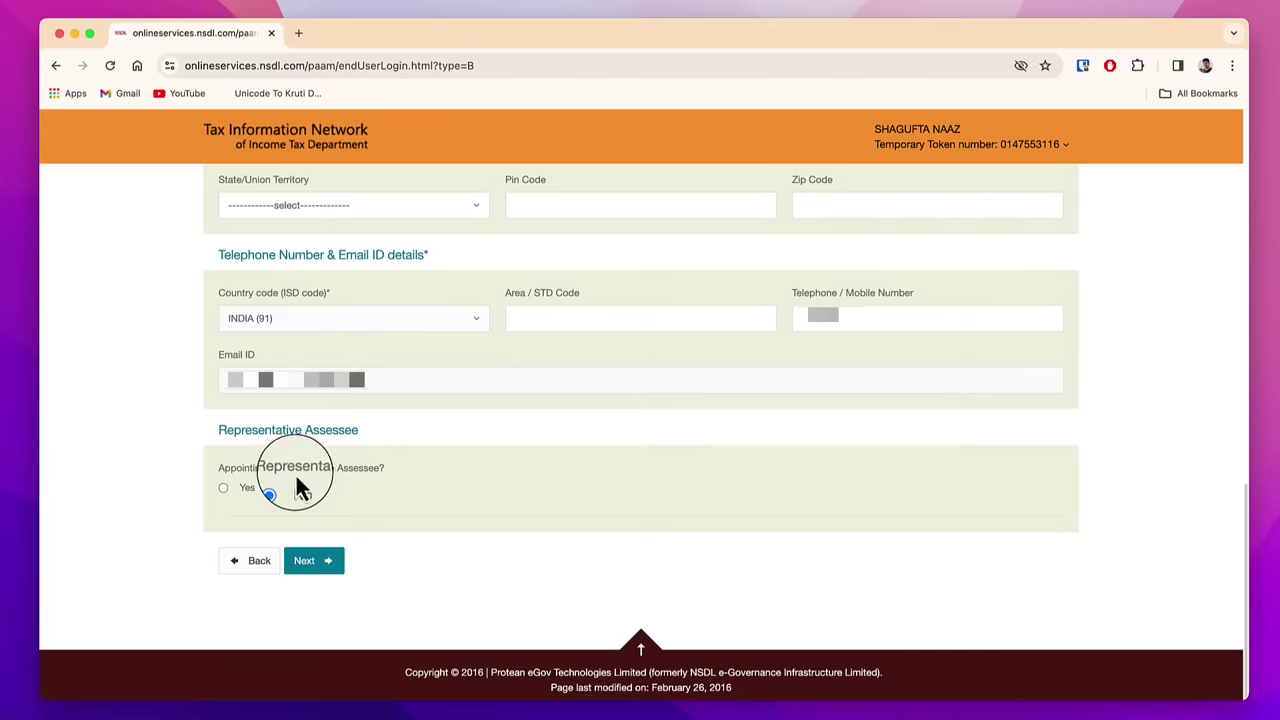
pyautogui.click(320, 562)
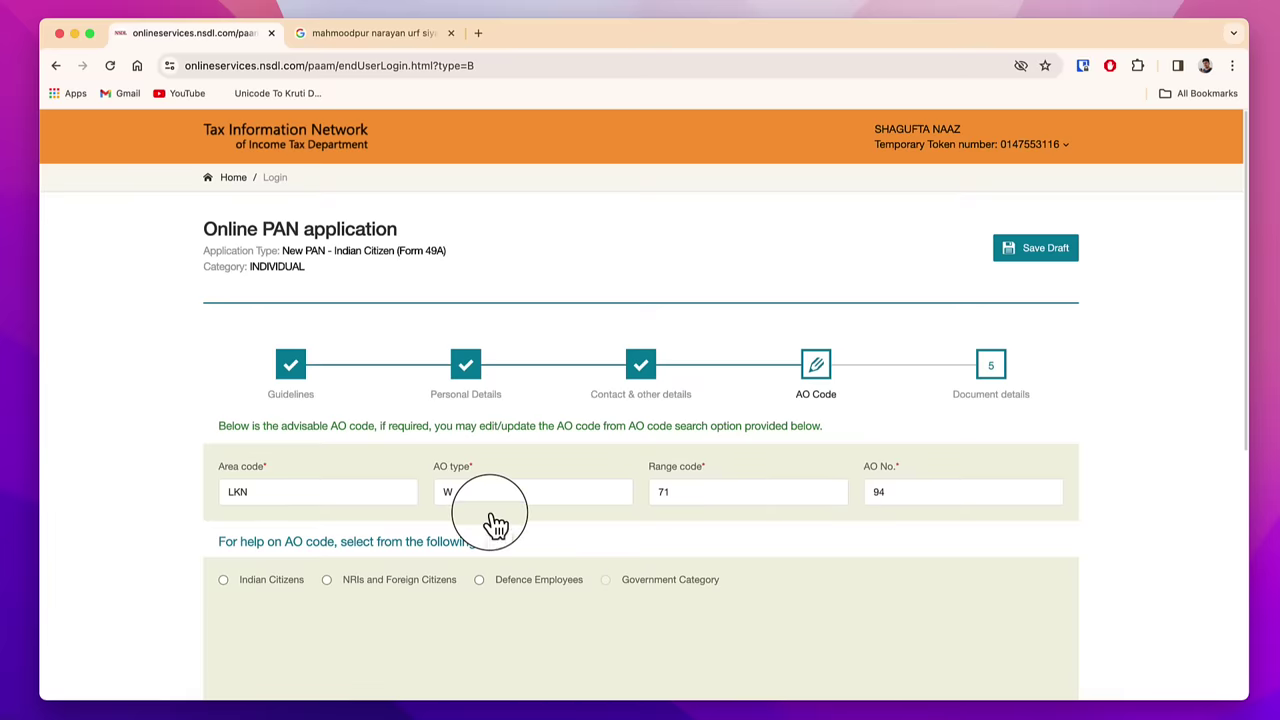
# - Look up AO codes for Indian Citizens with state UTTAR PRADESH and city BIJNORE
pyautogui.scroll(-3, 497, 524)
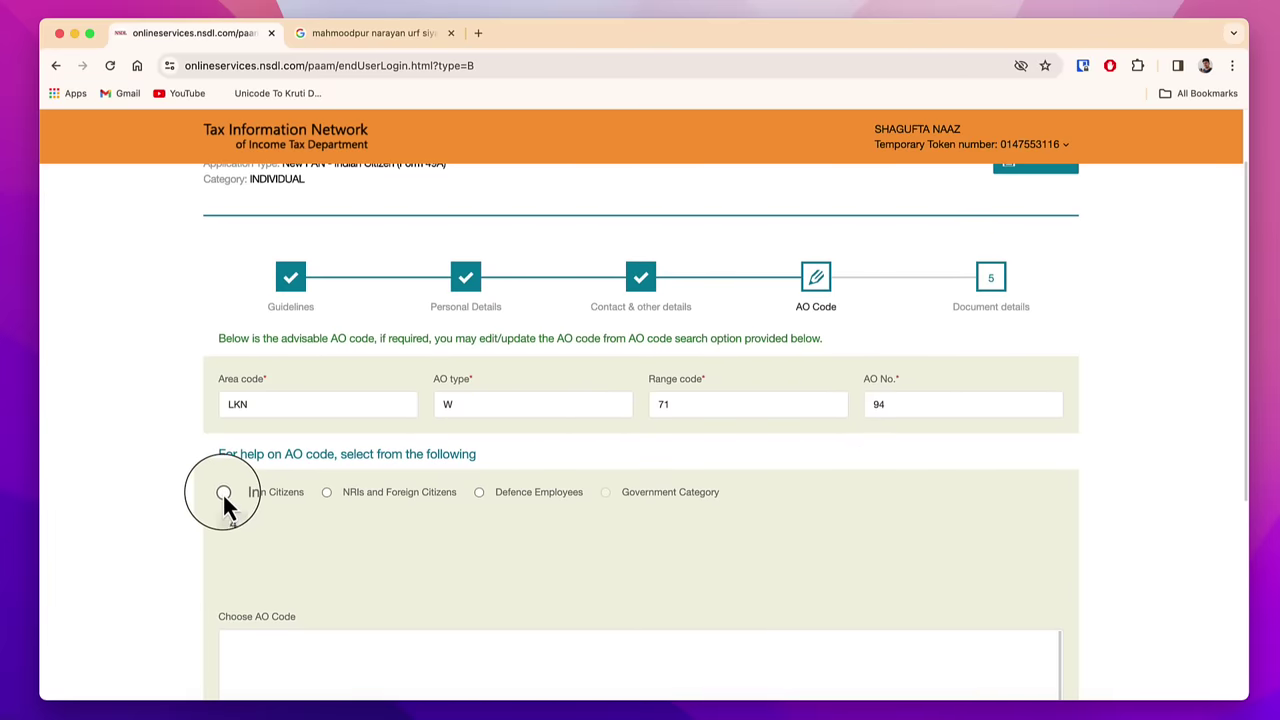
pyautogui.click(223, 493)
pyautogui.scroll(-3, 500, 434)
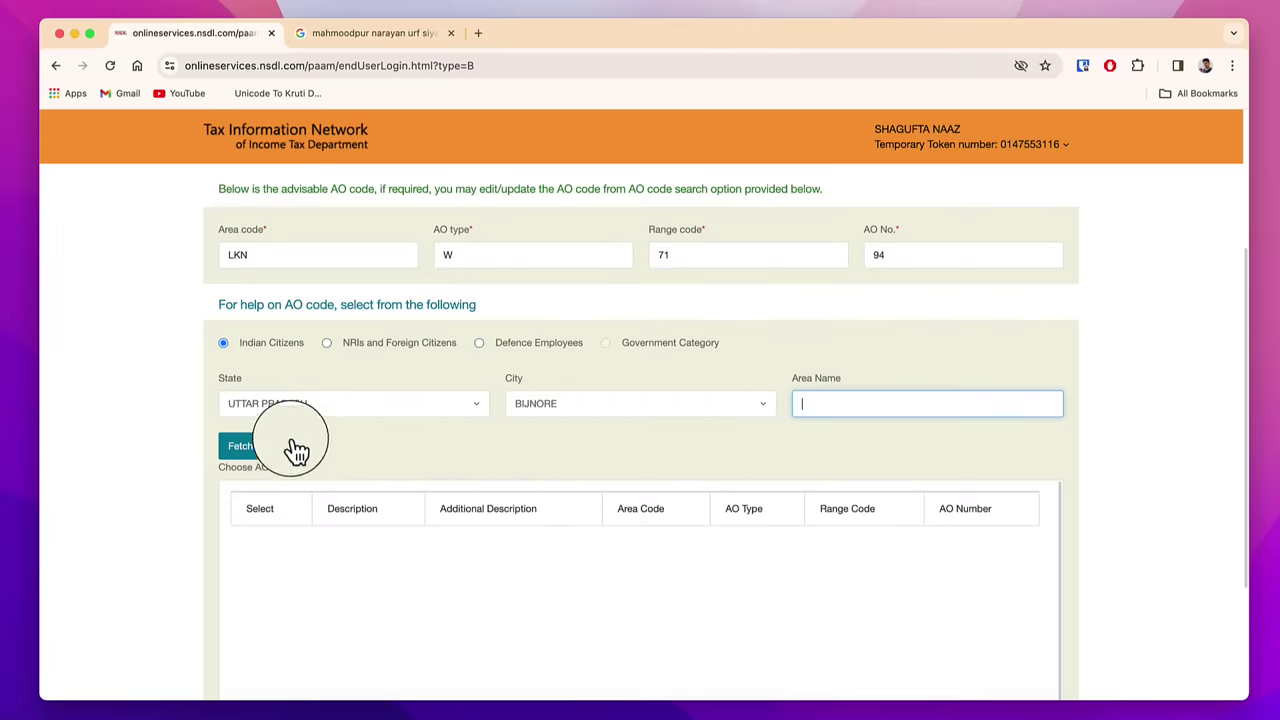
pyautogui.click(245, 450)
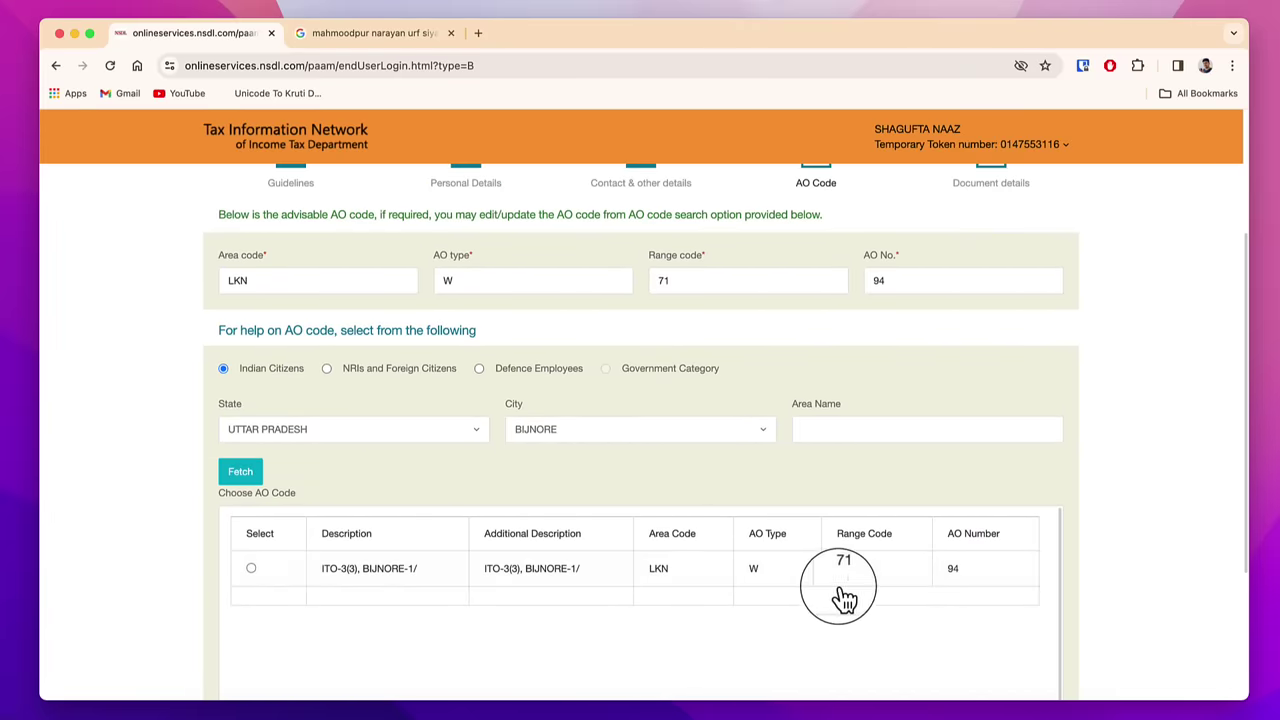
# - Choose the ITO-3(3), BIJNORE-1/ AO code and proceed to the document details
pyautogui.scroll(-2, 900, 590)
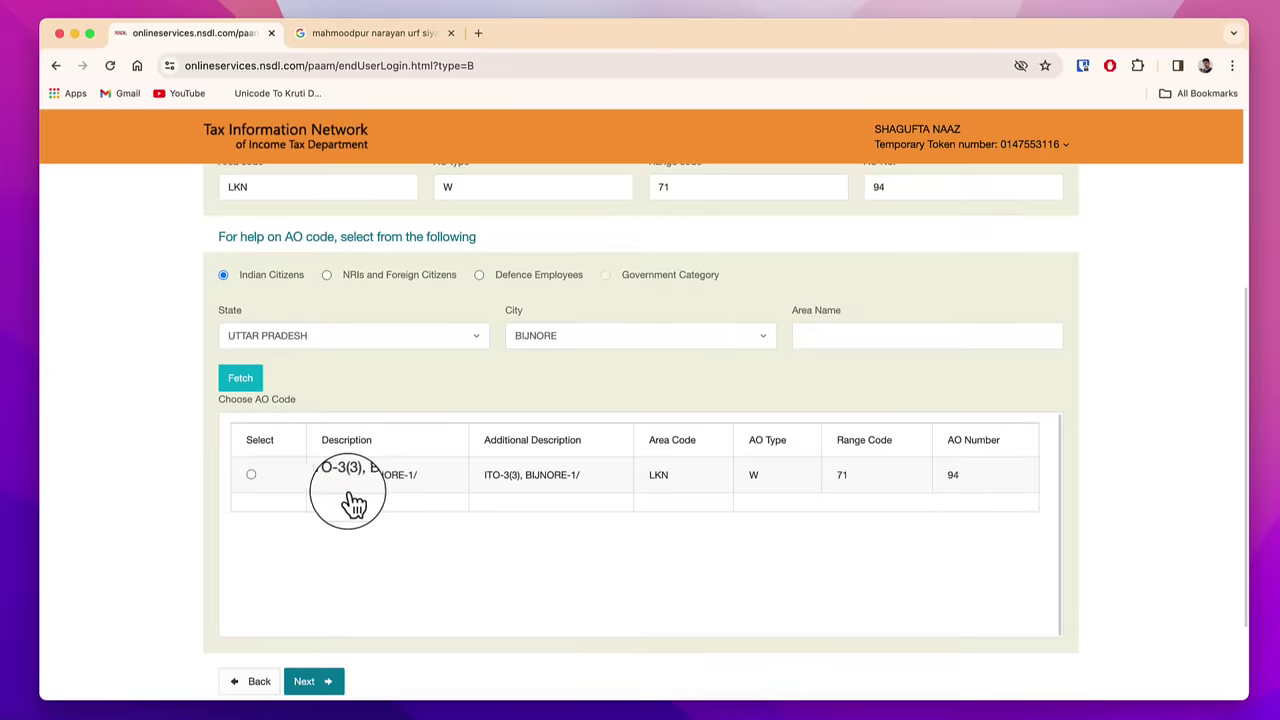
pyautogui.click(250, 474)
pyautogui.scroll(-1, 400, 535)
pyautogui.click(318, 622)
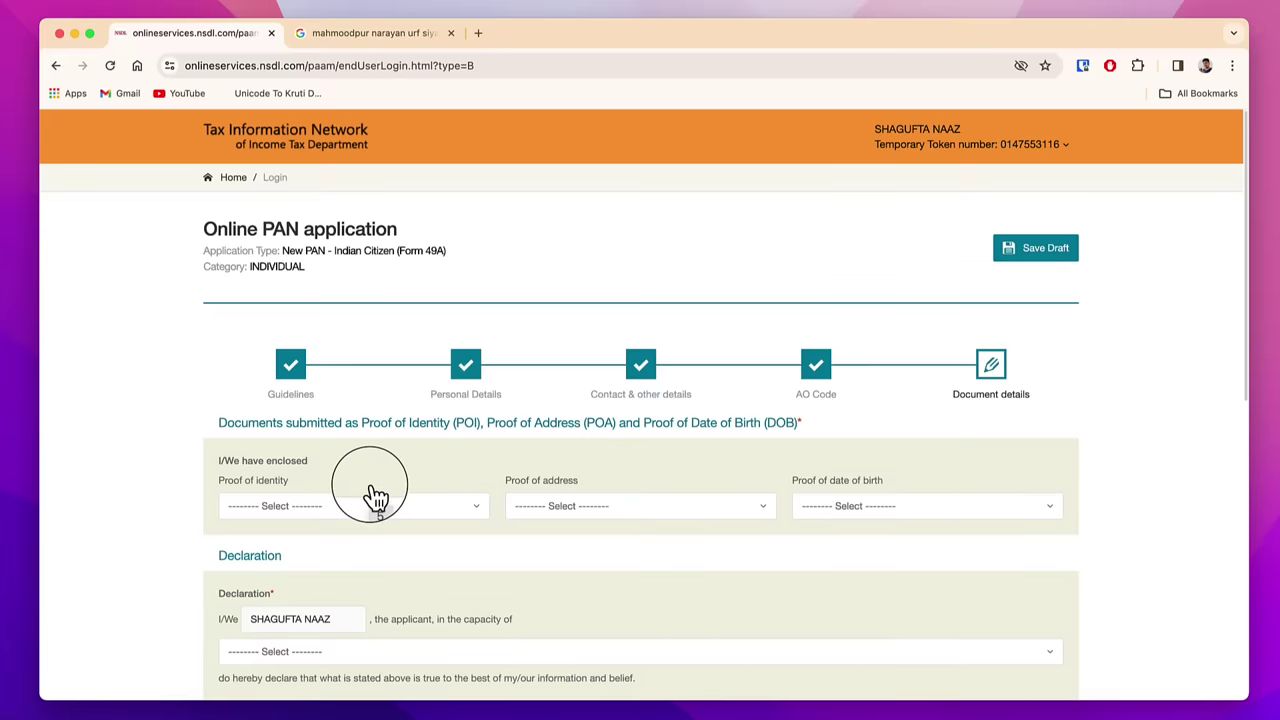
# - Set both the proof of identity and the proof of address to AADHAAR Card issued by the Unique Identification Authority of India
pyautogui.click(316, 510)
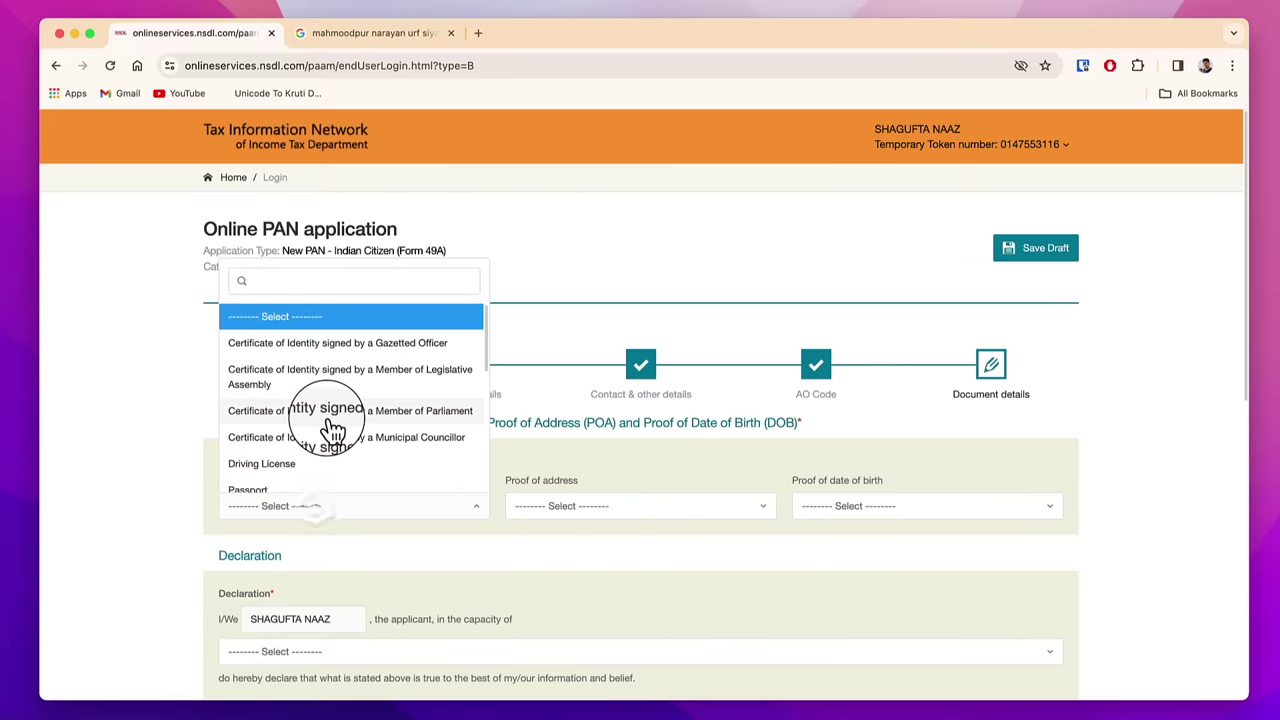
pyautogui.scroll(-5, 333, 428)
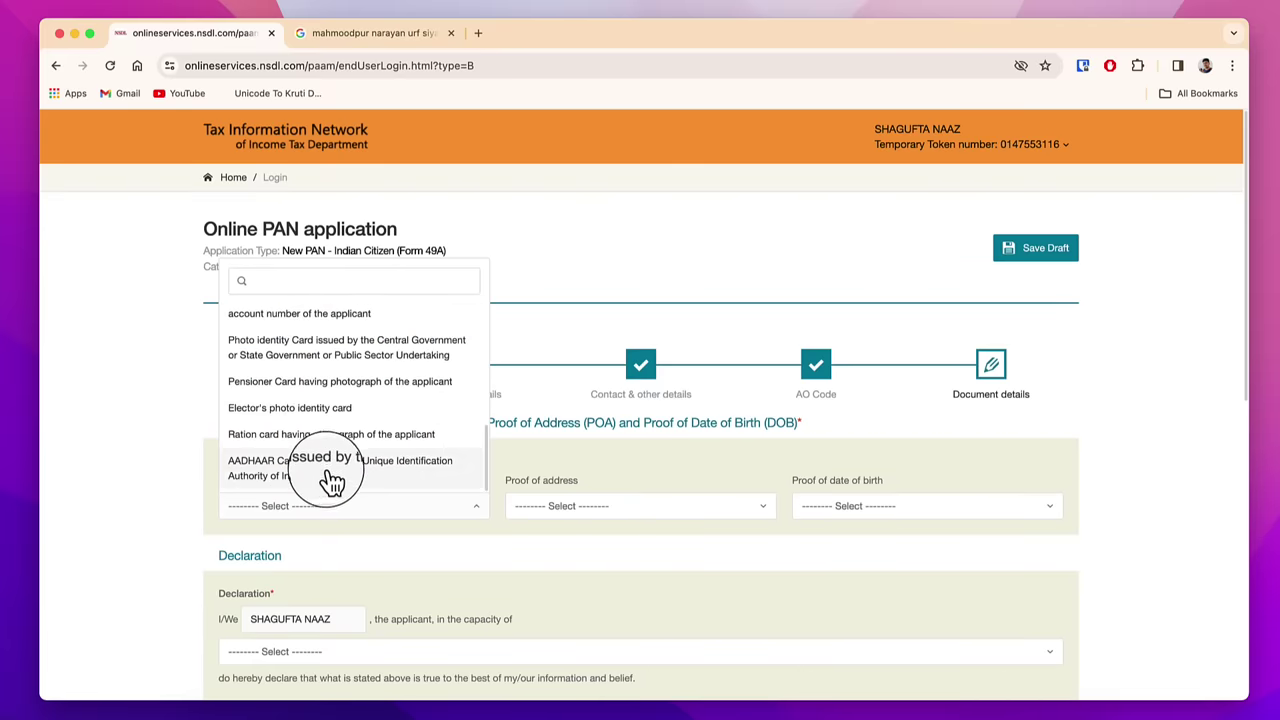
pyautogui.click(340, 468)
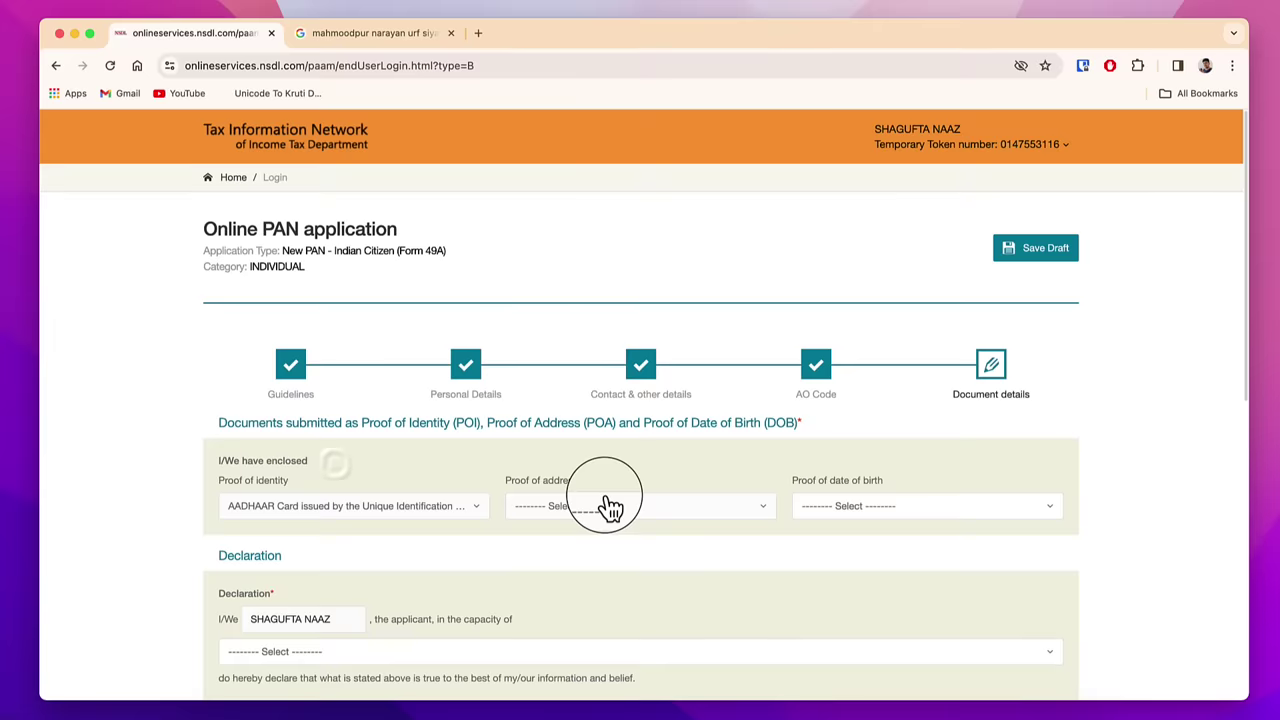
pyautogui.click(621, 510)
pyautogui.scroll(-3, 645, 455)
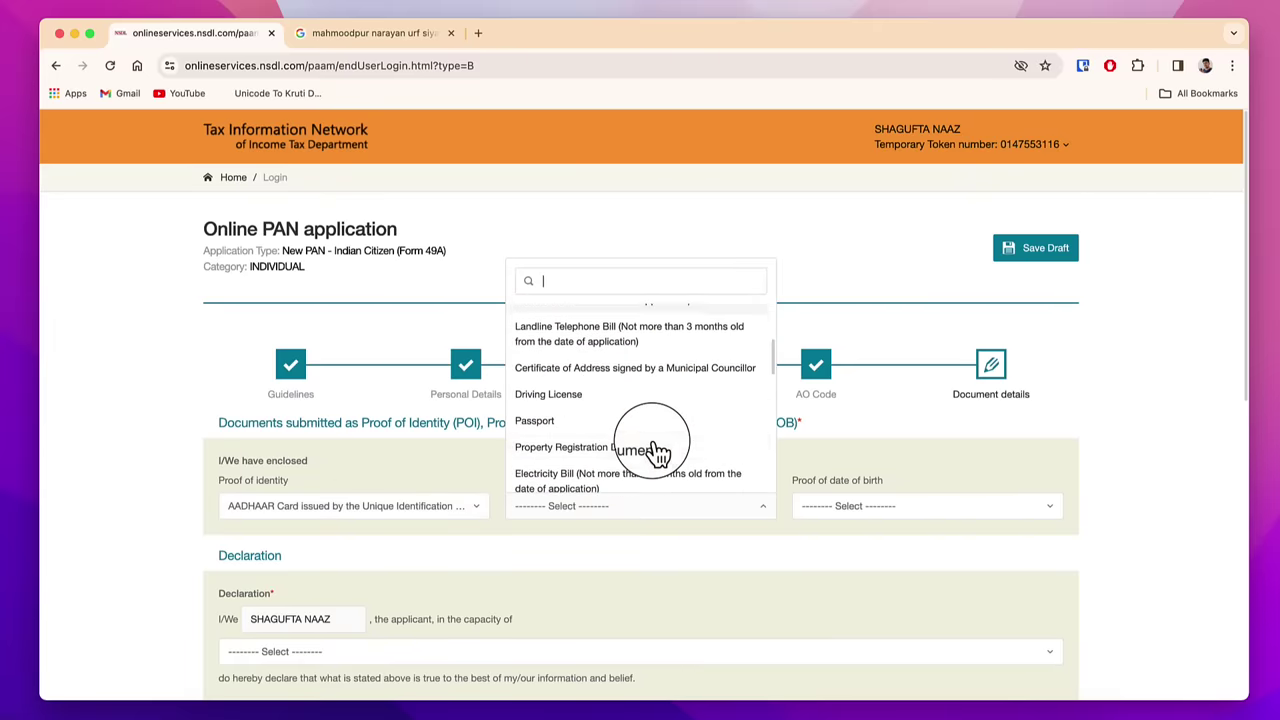
pyautogui.scroll(-10, 655, 452)
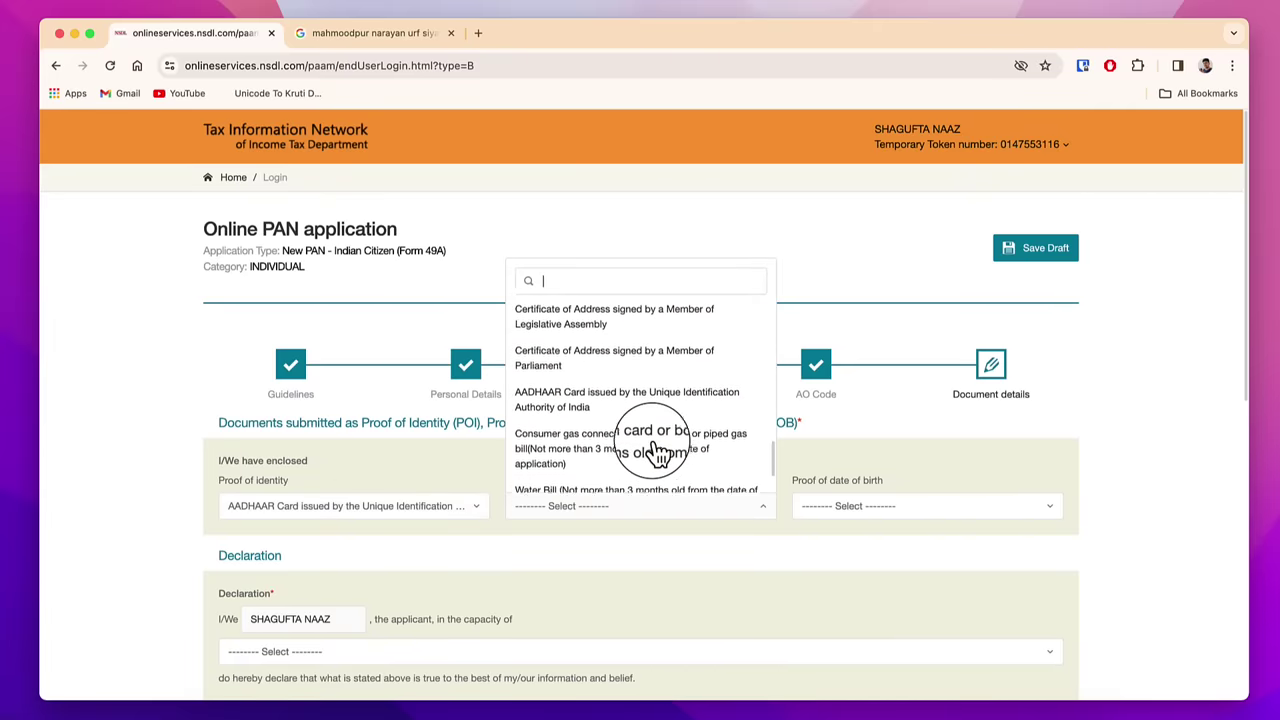
pyautogui.click(640, 385)
# - Set the proof of date of birth to AADHAAR Card issued by the Unique Identification Authority of India
pyautogui.click(875, 510)
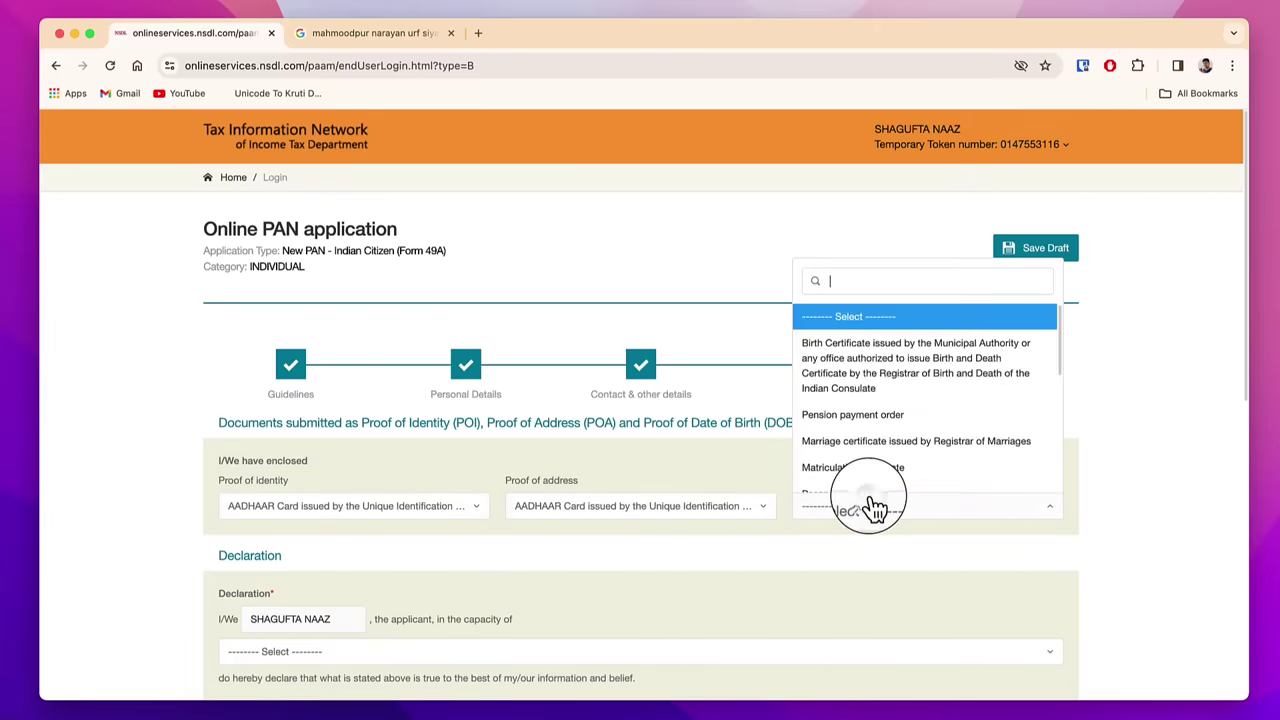
pyautogui.scroll(-3, 925, 435)
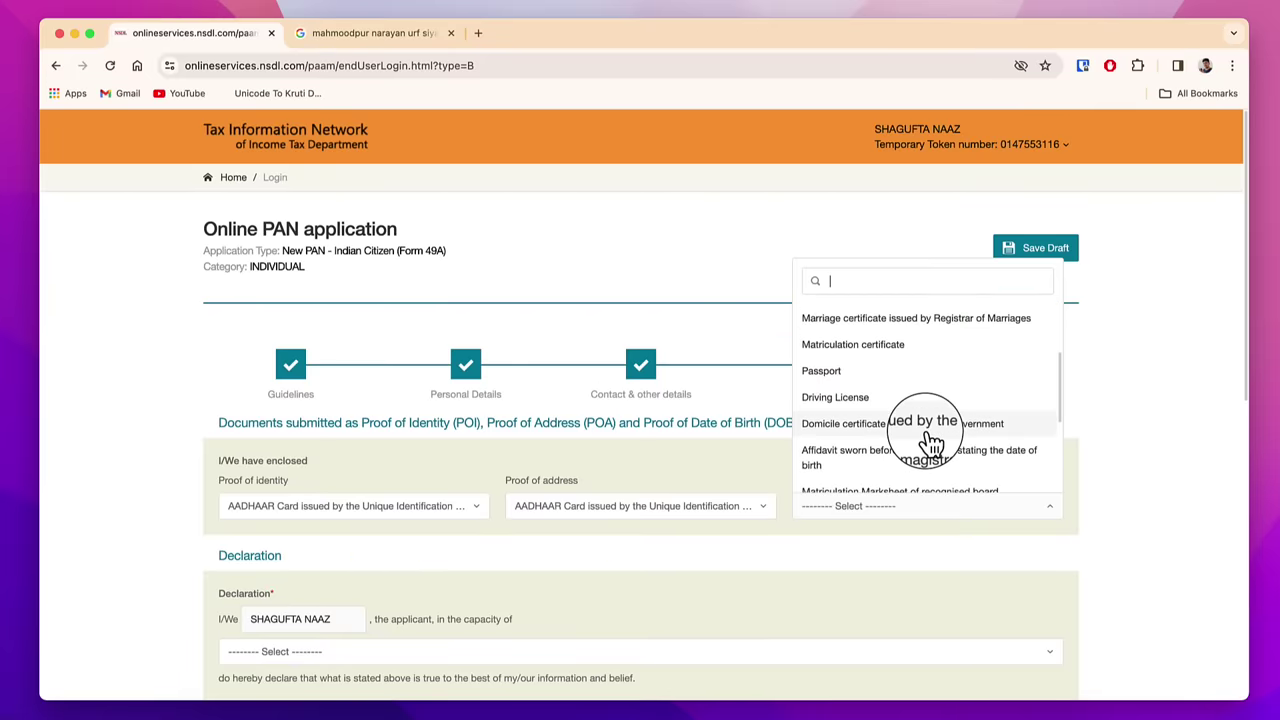
pyautogui.scroll(-3, 925, 442)
pyautogui.click(912, 412)
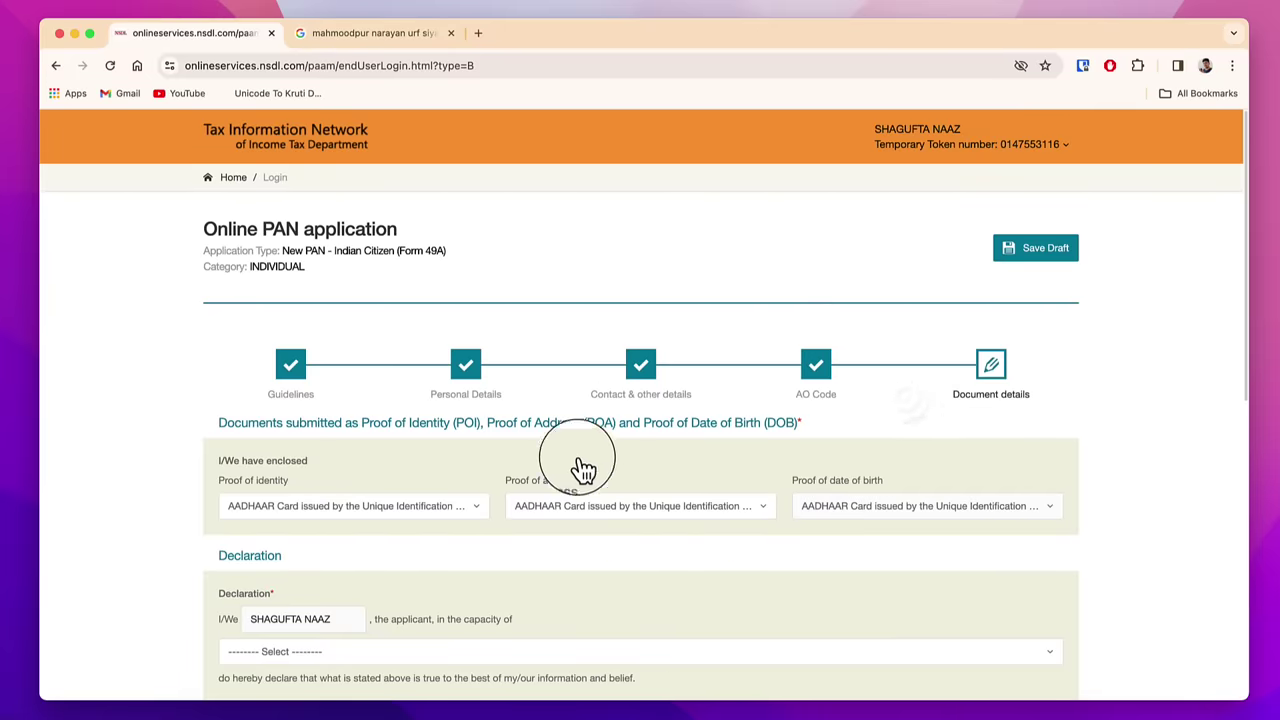
# - Set the applicant's capacity in the declaration to Himself/Herself and go to the Place field
pyautogui.scroll(-3, 580, 466)
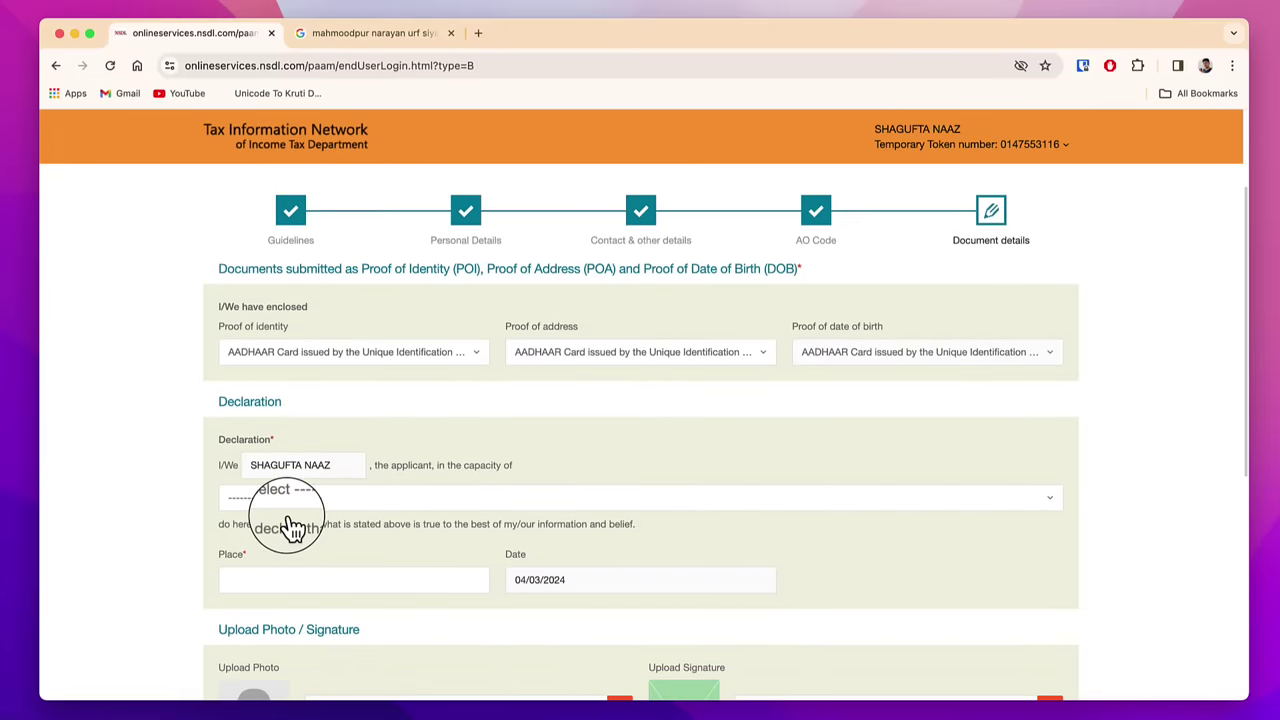
pyautogui.click(300, 499)
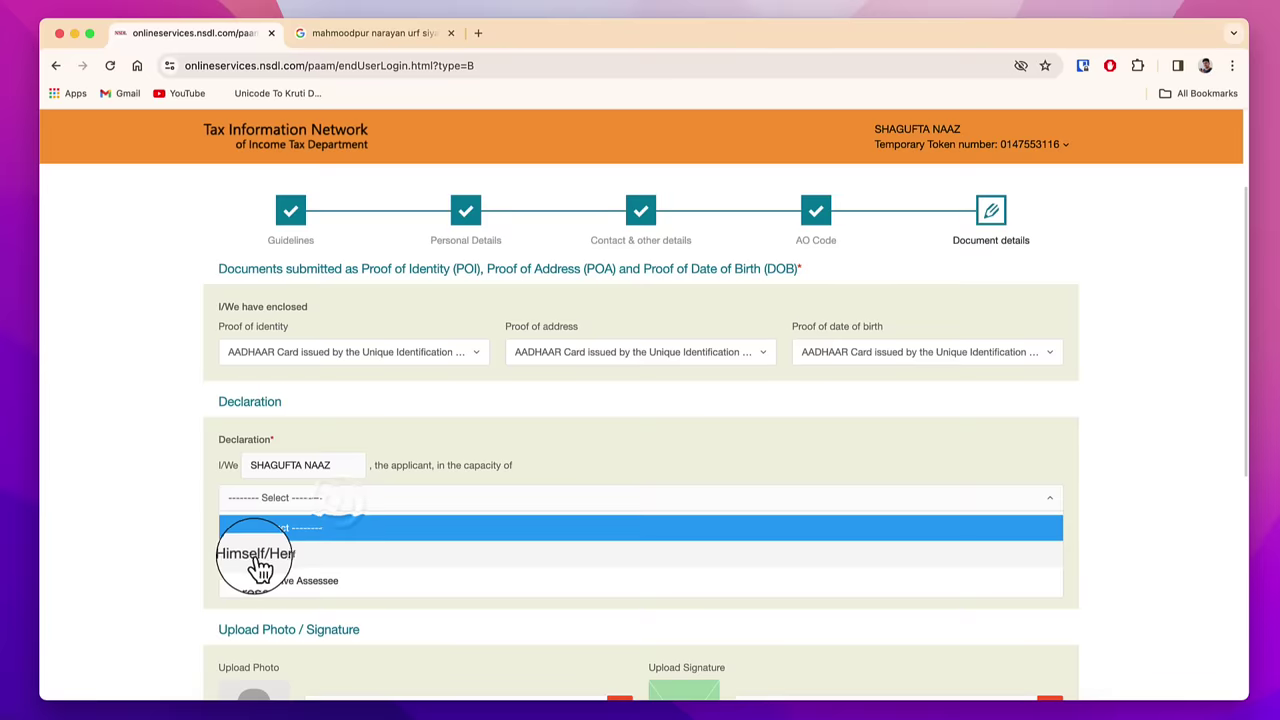
pyautogui.click(303, 556)
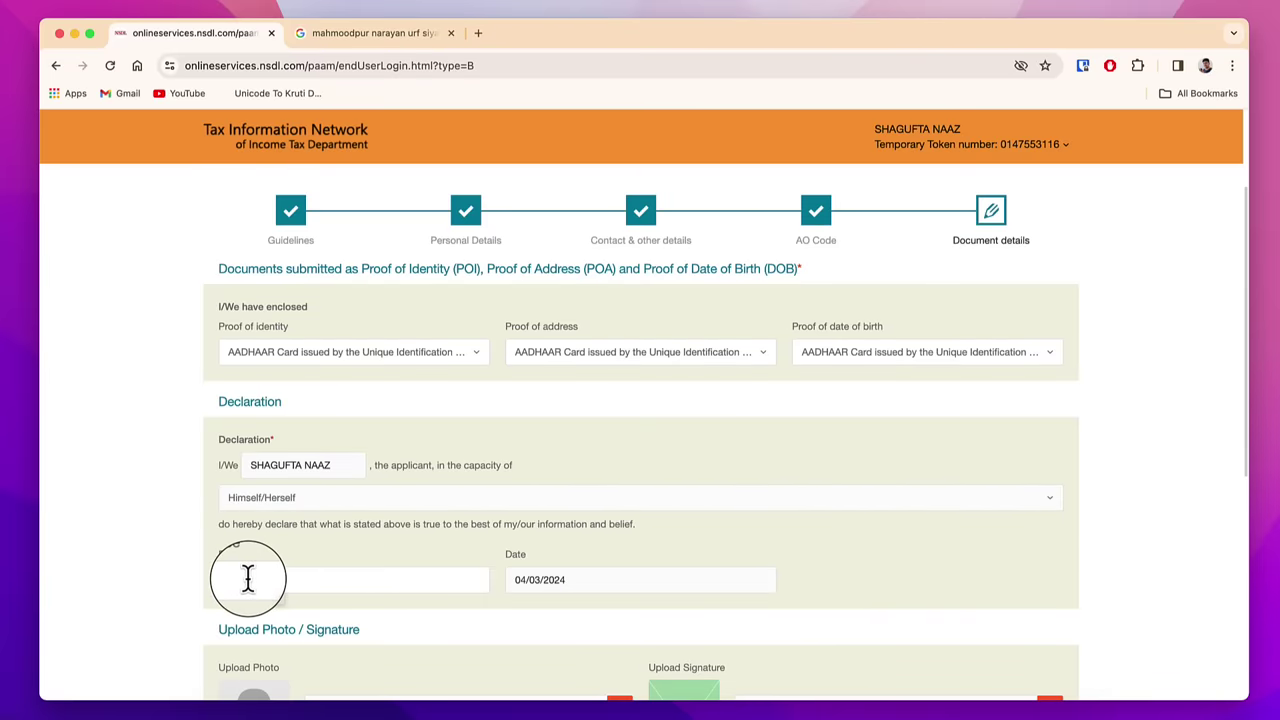
pyautogui.click(285, 578)
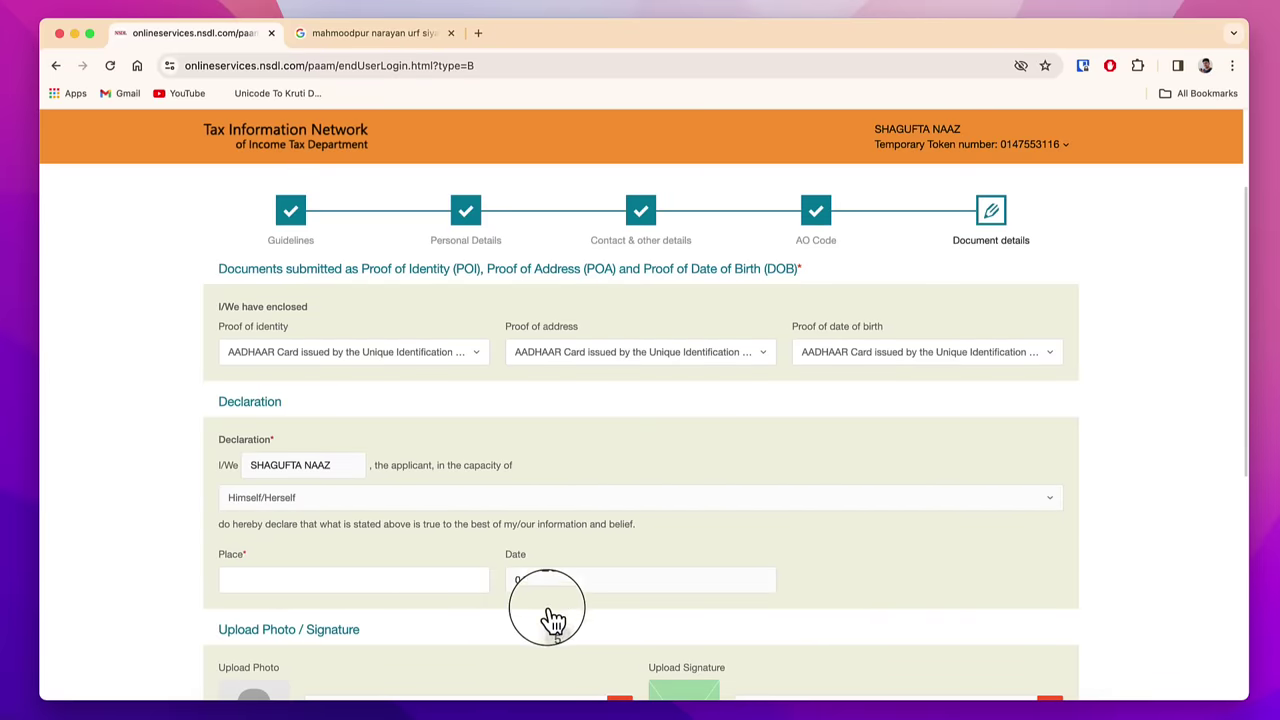
# - Check the photo and signature upload requirements and start a new project in Photopea
pyautogui.scroll(-5, 549, 606)
pyautogui.scroll(-3, 549, 614)
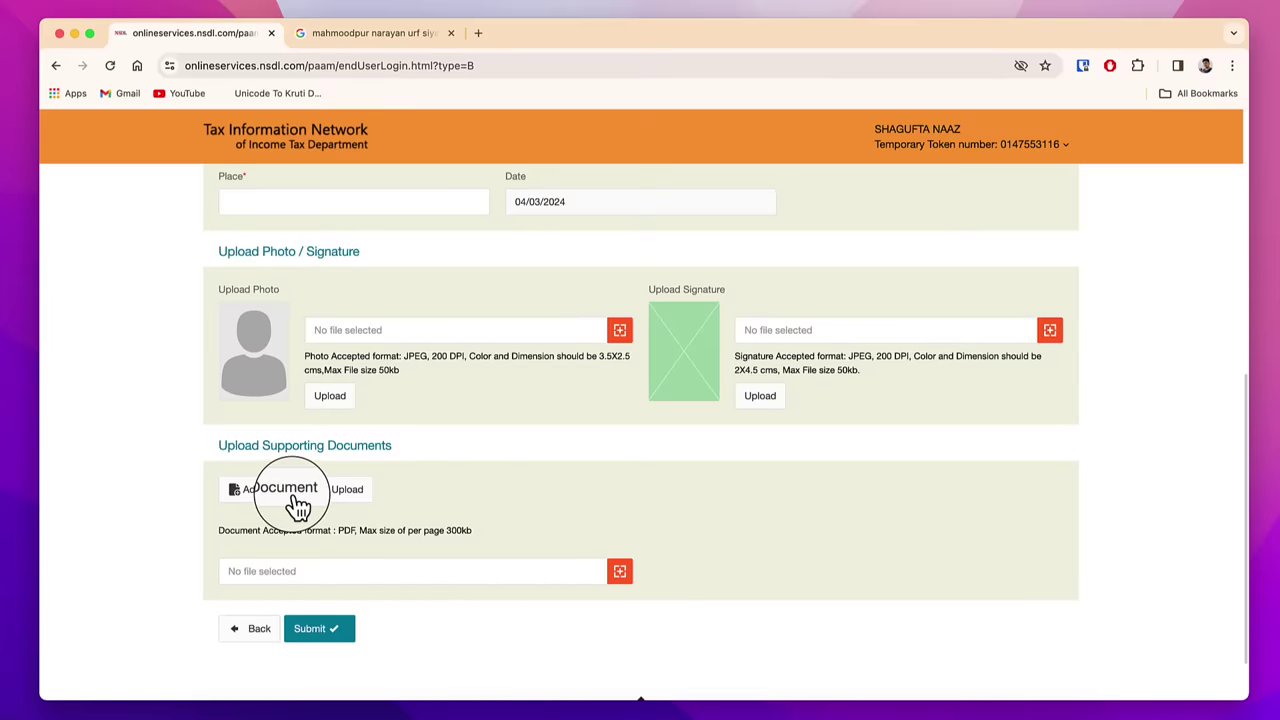
pyautogui.scroll(10, 534, 517)
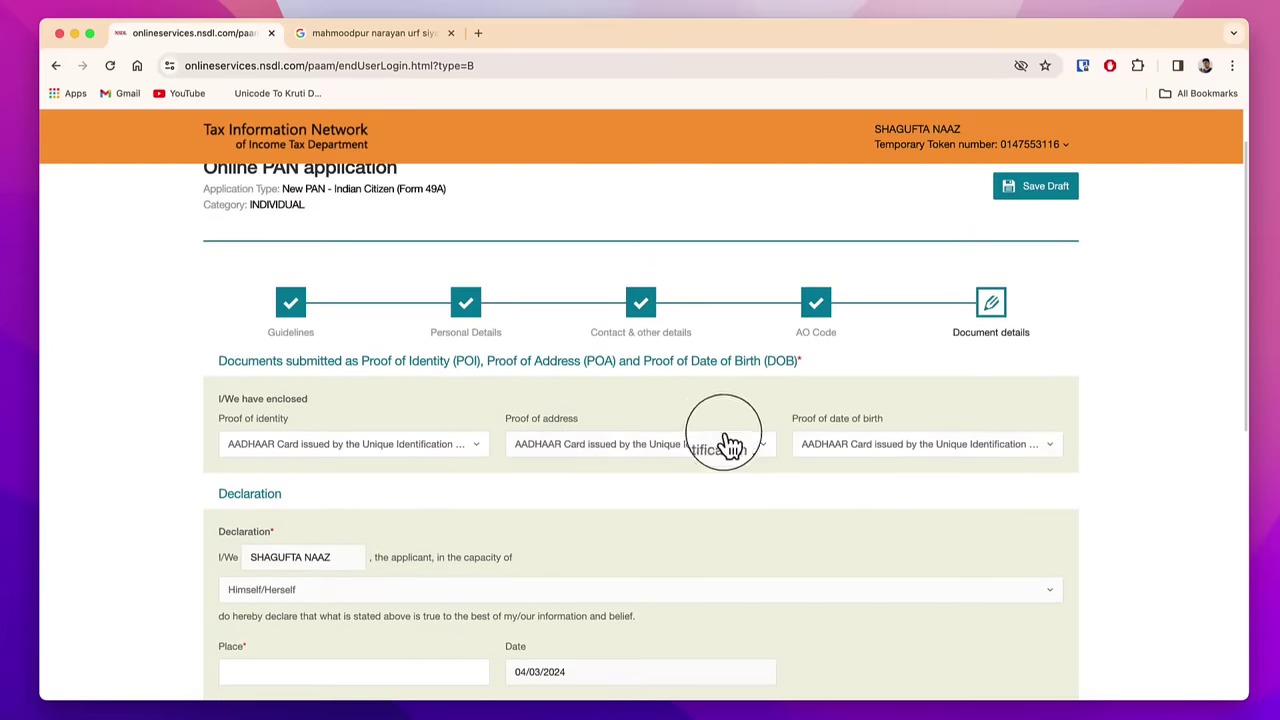
pyautogui.scroll(-10, 763, 443)
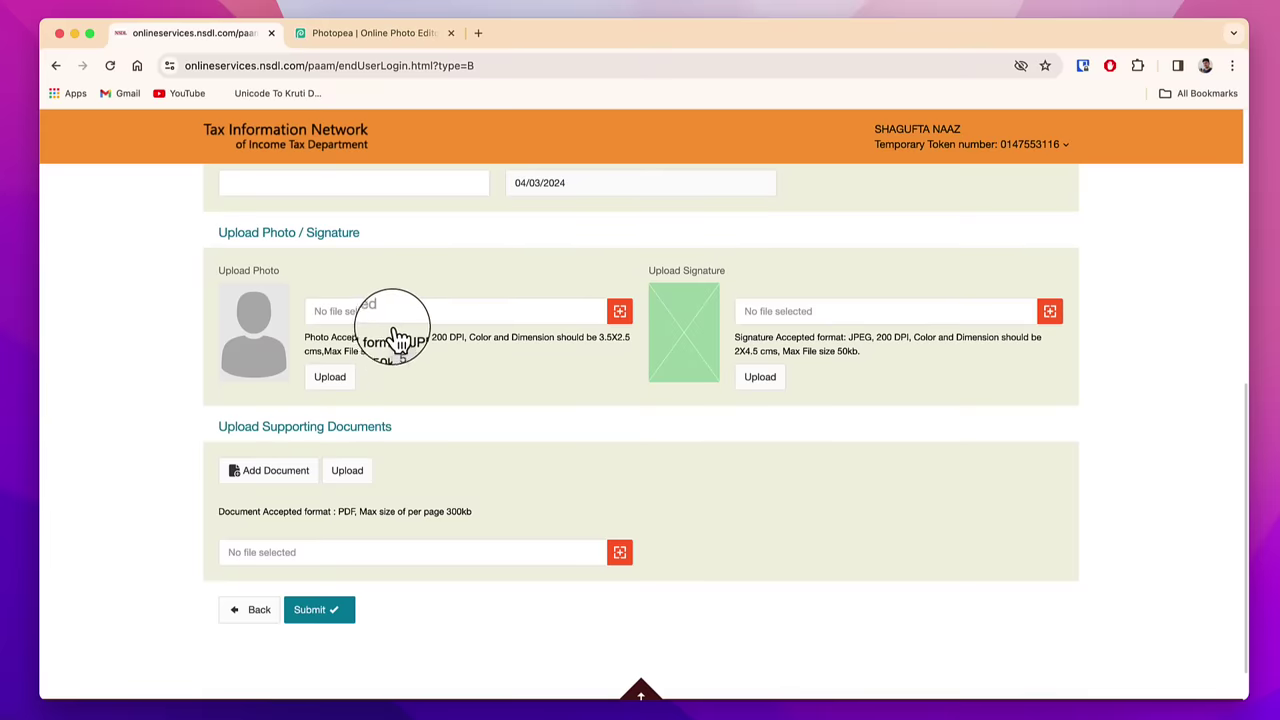
pyautogui.click(360, 36)
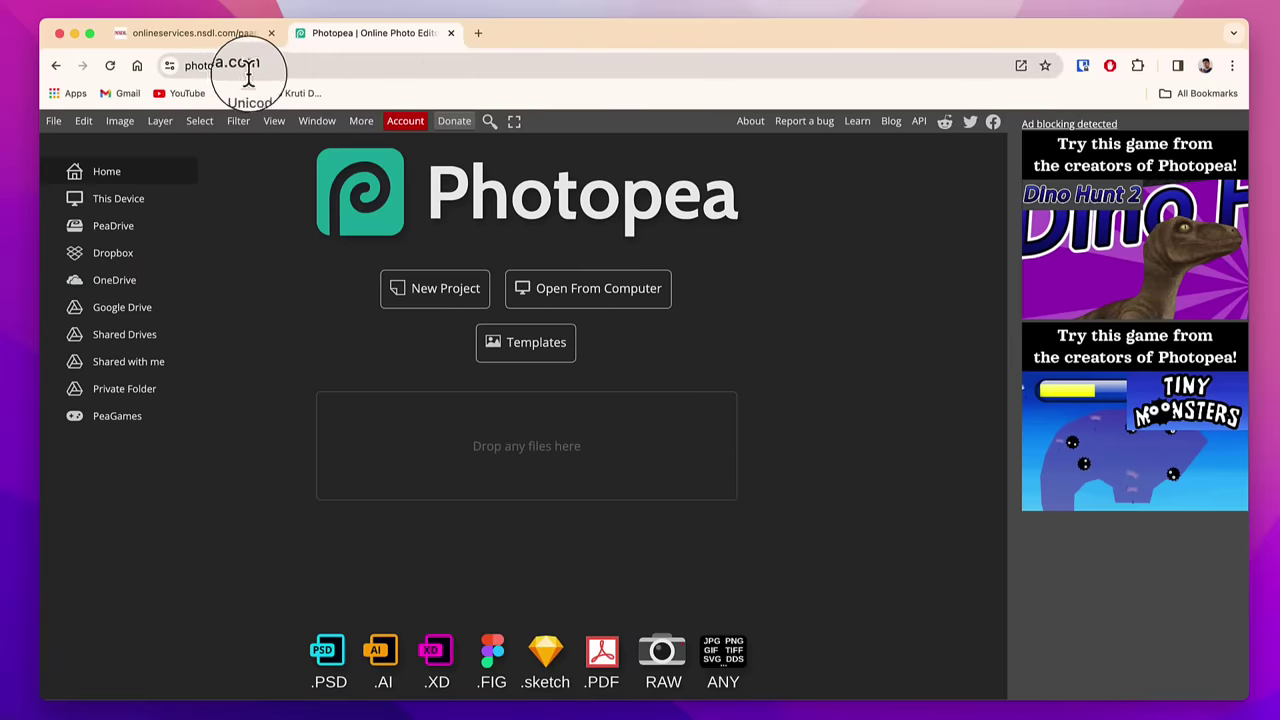
pyautogui.click(445, 300)
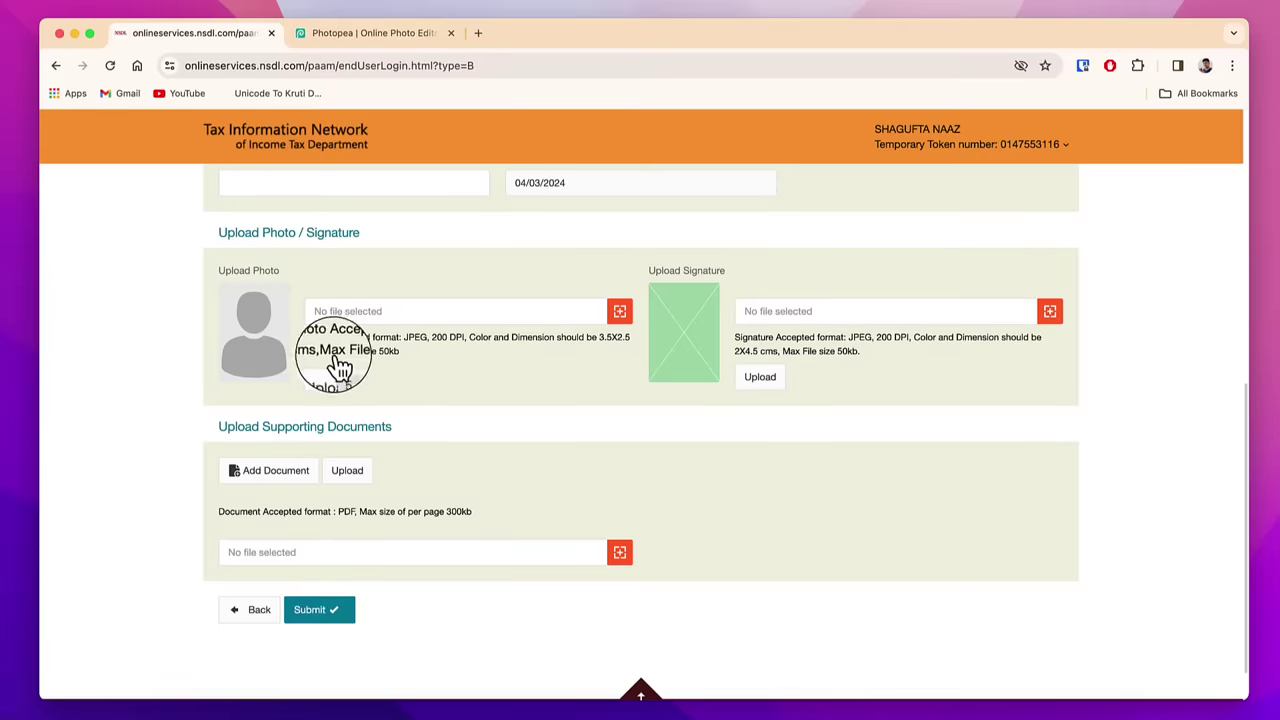
# - Set the new Photopea project's units to Centimeters and its width to 2.5, matching the photo upload requirements
pyautogui.click(390, 43)
pyautogui.click(226, 224)
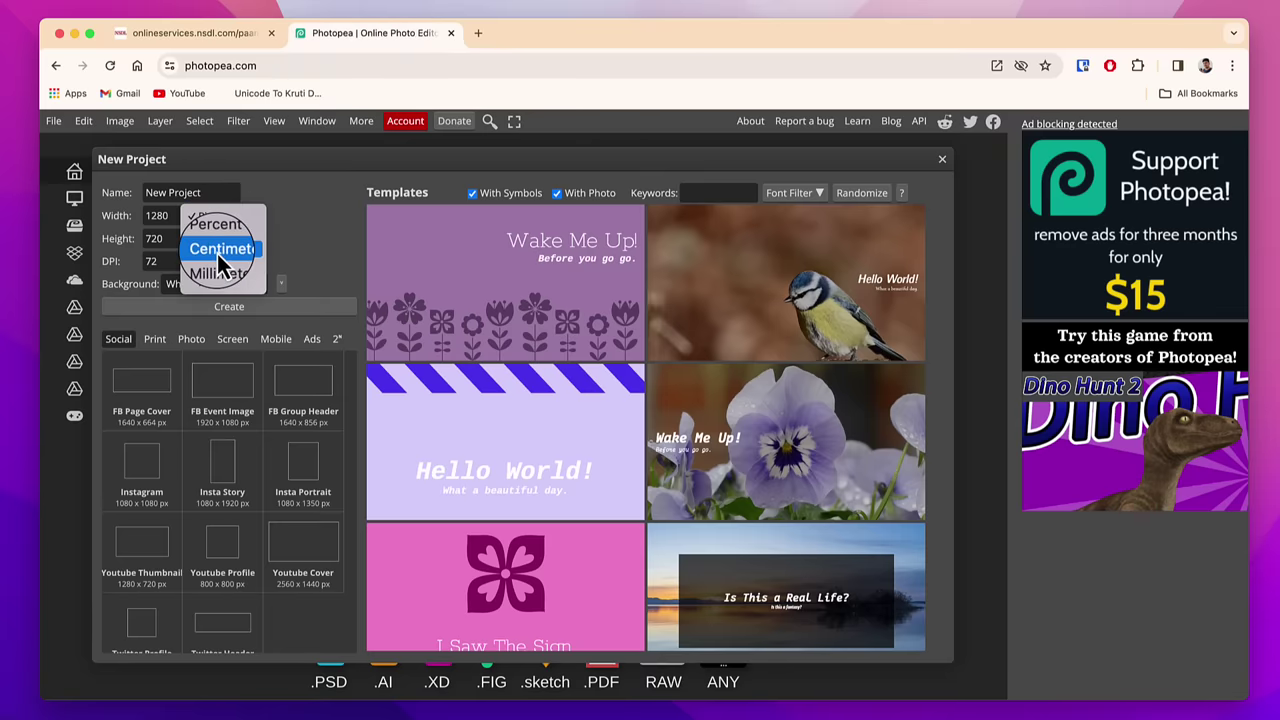
pyautogui.click(218, 258)
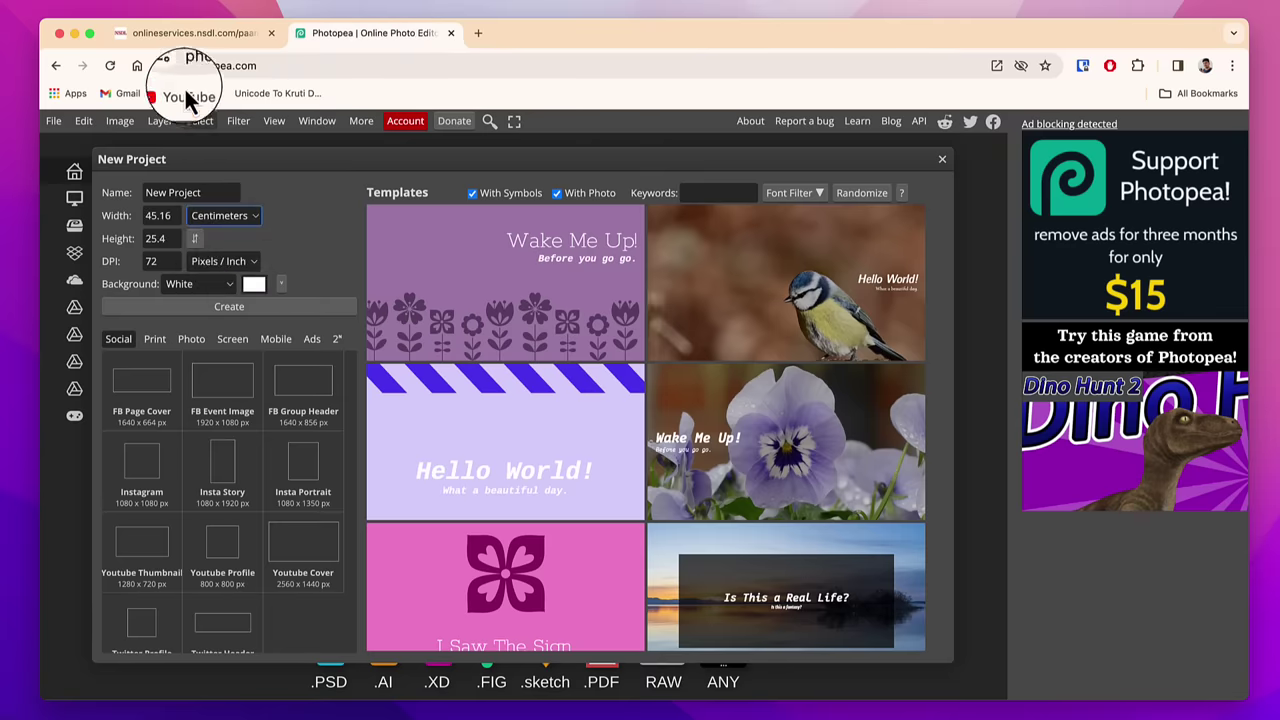
pyautogui.click(200, 37)
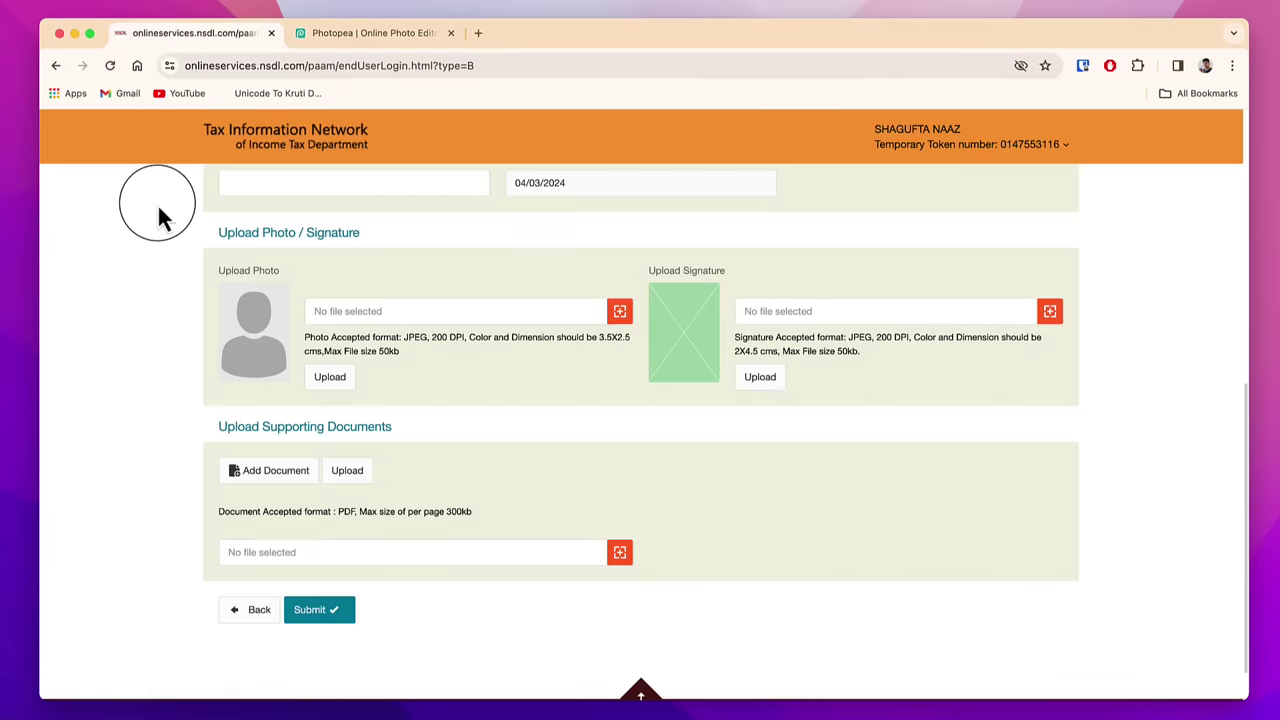
pyautogui.hotkey('ctrl', 'Tab')
pyautogui.write('2')
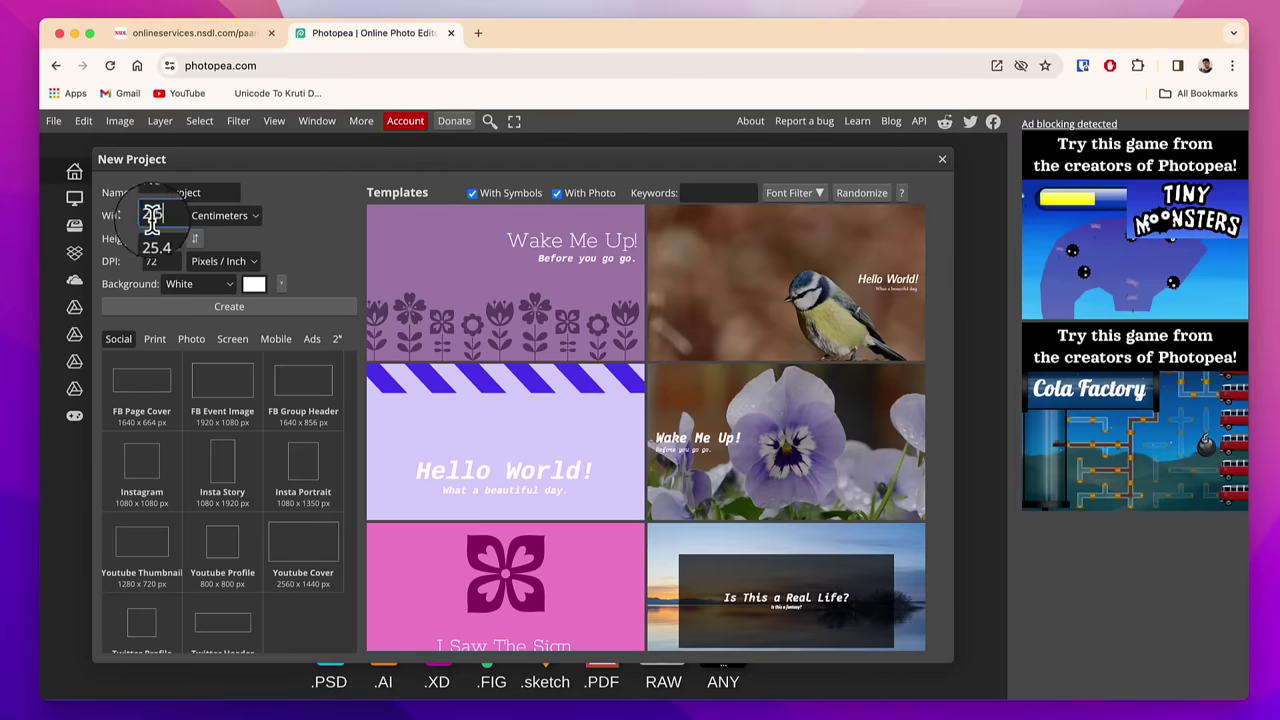
# - Set the project's height to 3.5 cm and resolution to 200 DPI per the photo requirements, and create the project
pyautogui.click(150, 238)
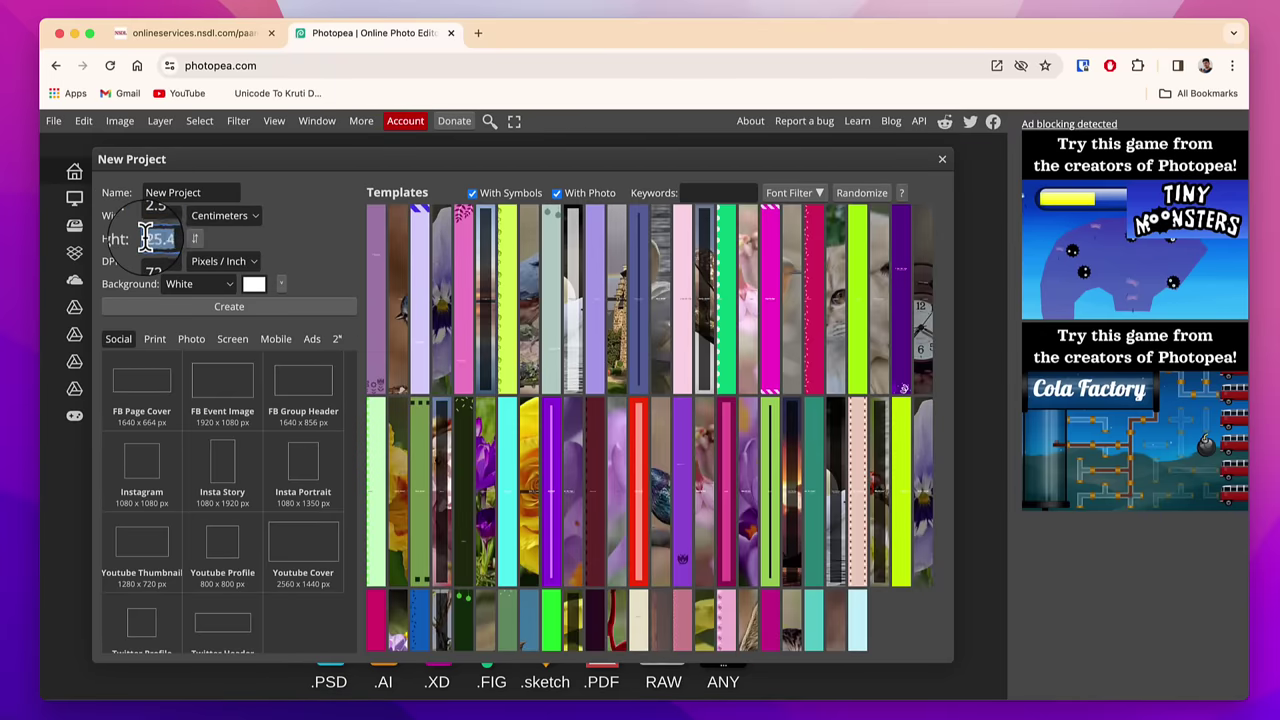
pyautogui.click(200, 33)
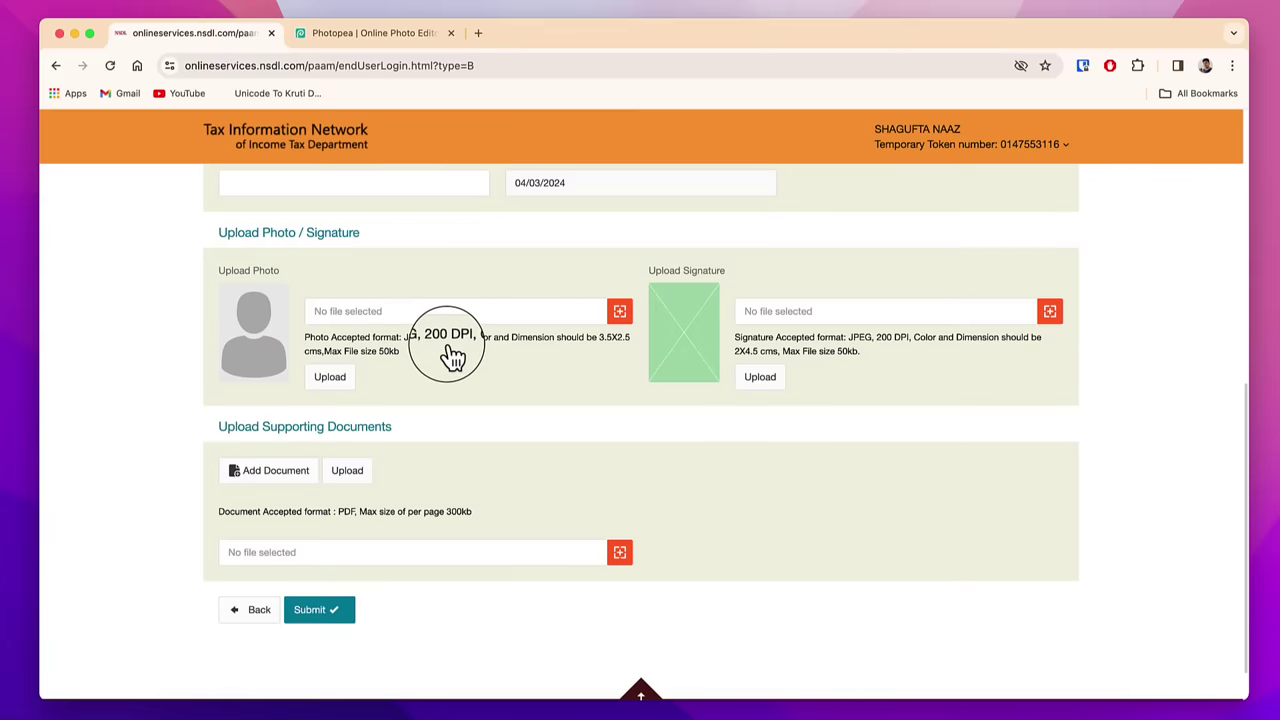
pyautogui.click(373, 33)
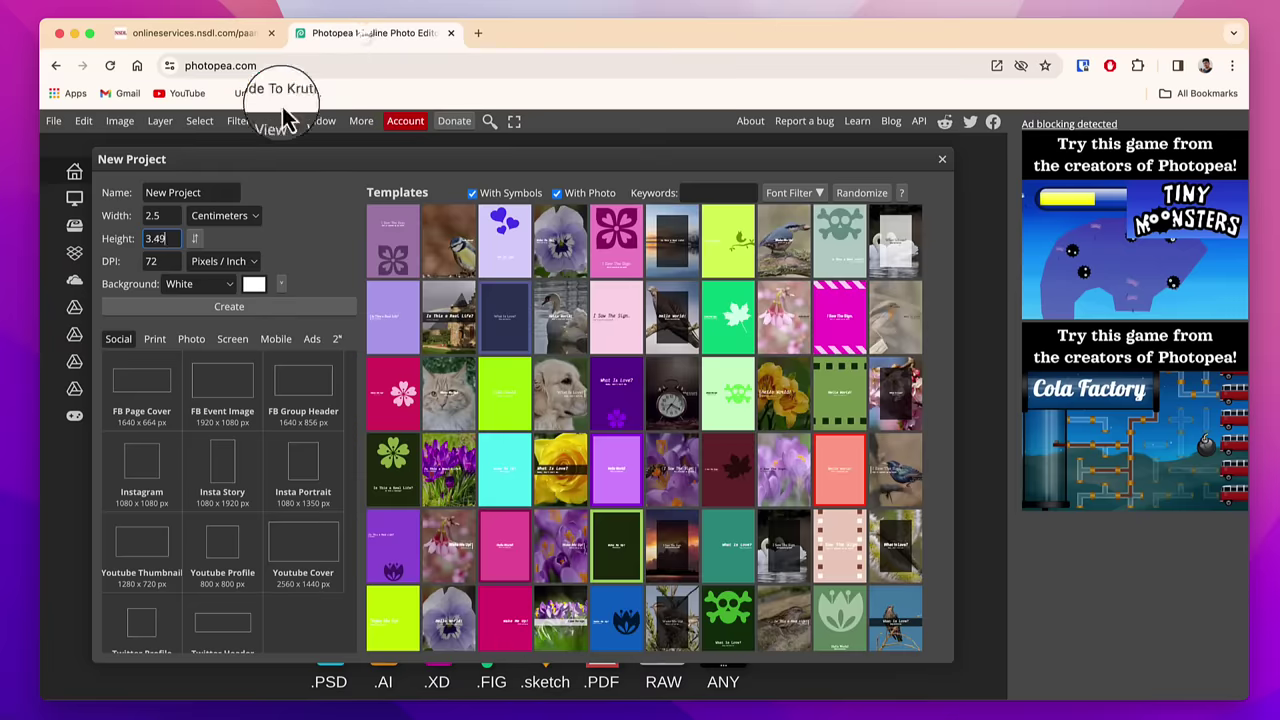
pyautogui.click(163, 261)
pyautogui.write('200')
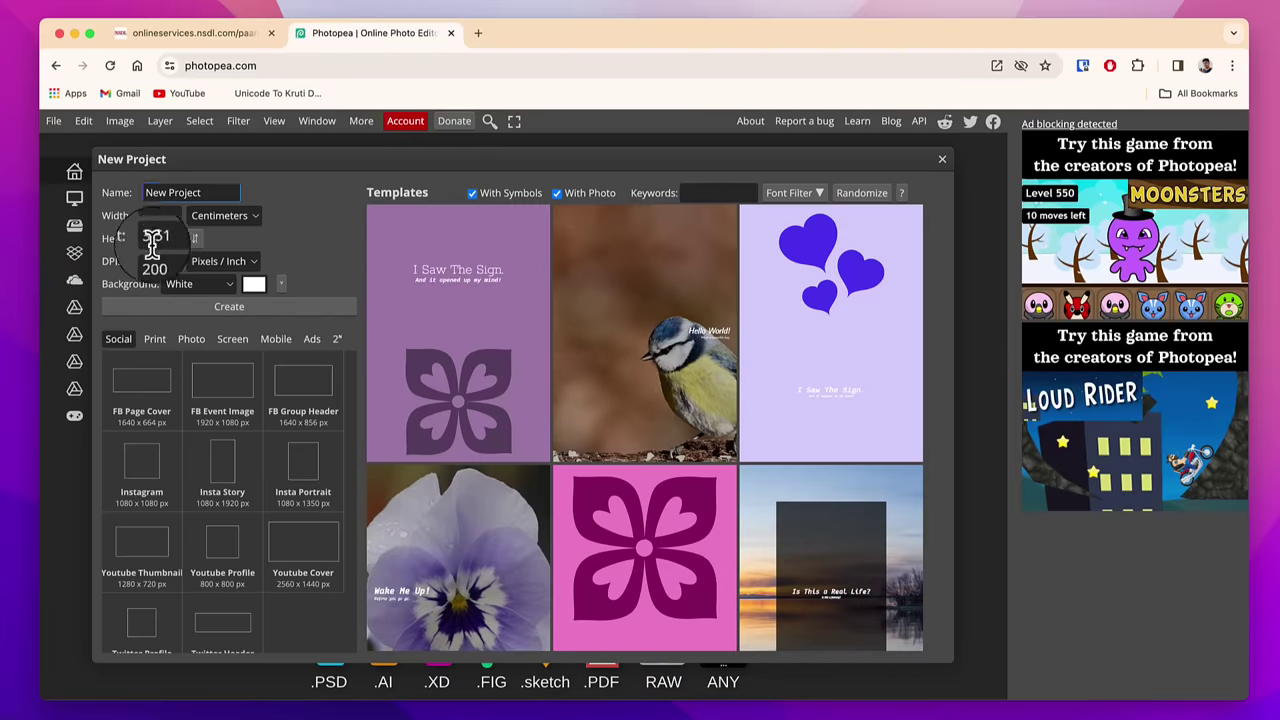
pyautogui.click(229, 308)
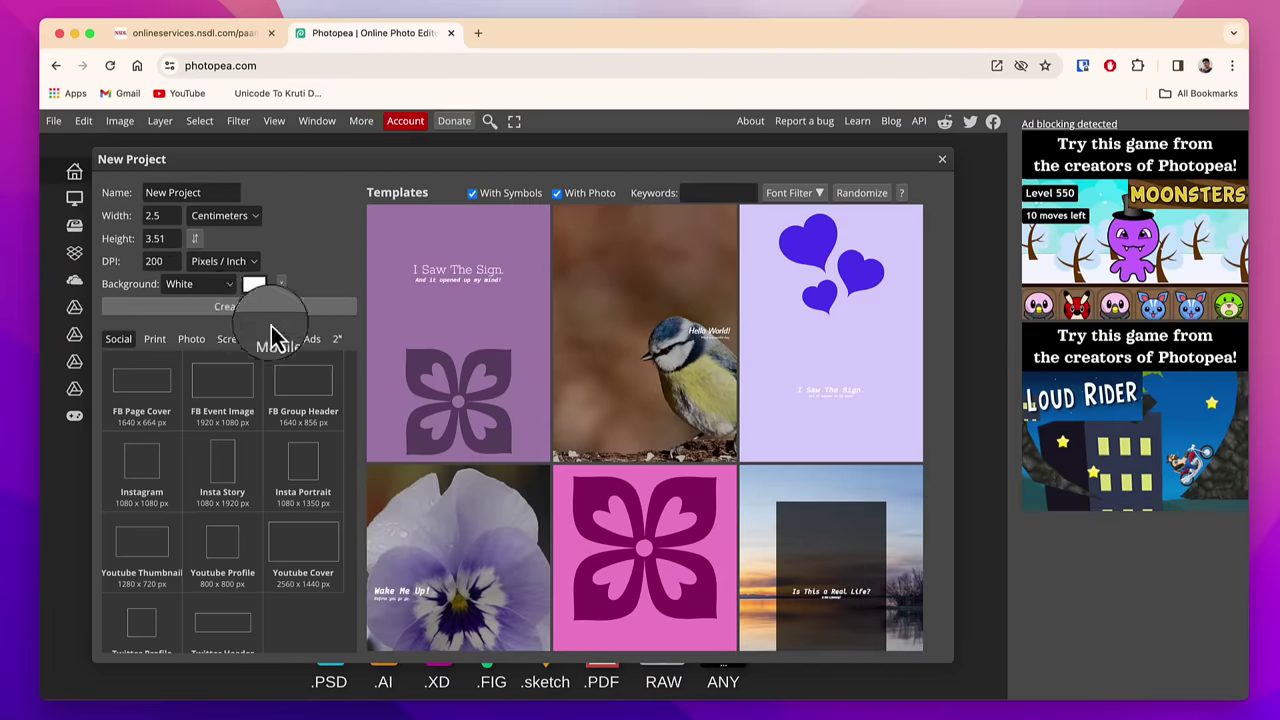
# - Place the applicant's photo on the blank canvas, layered above the Background
pyautogui.press('z')
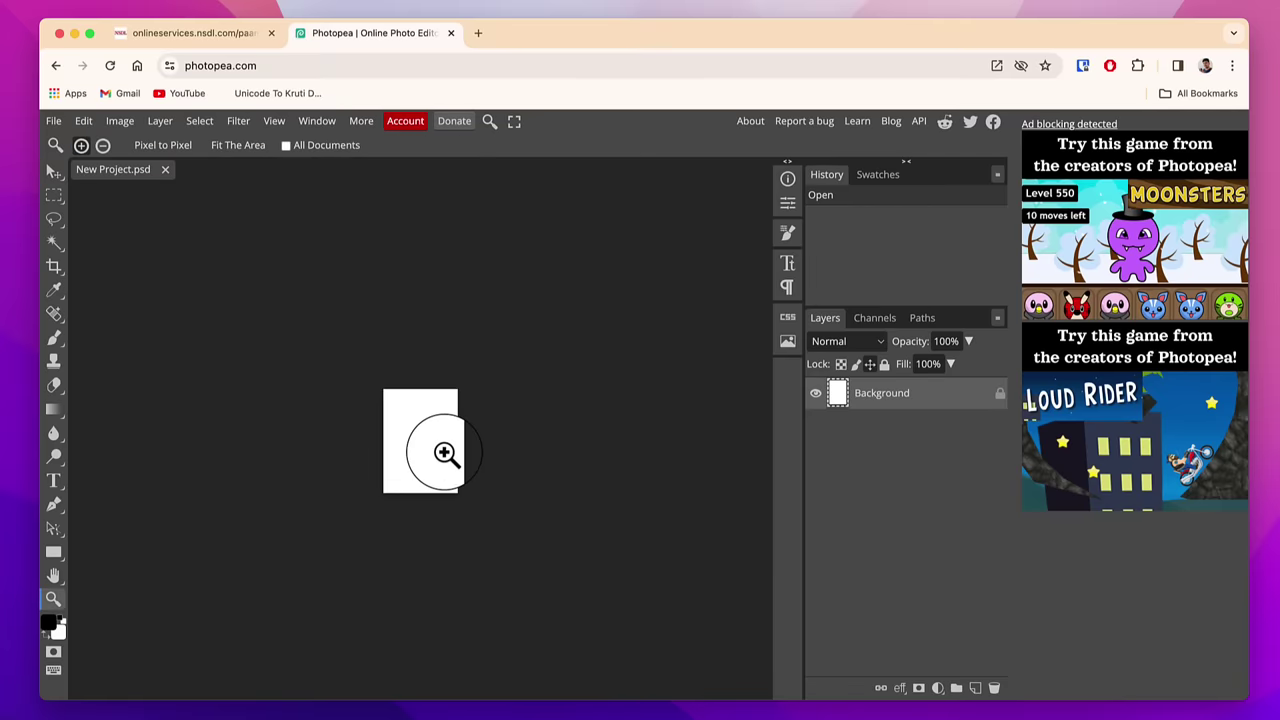
pyautogui.click(429, 429)
pyautogui.click(429, 429)
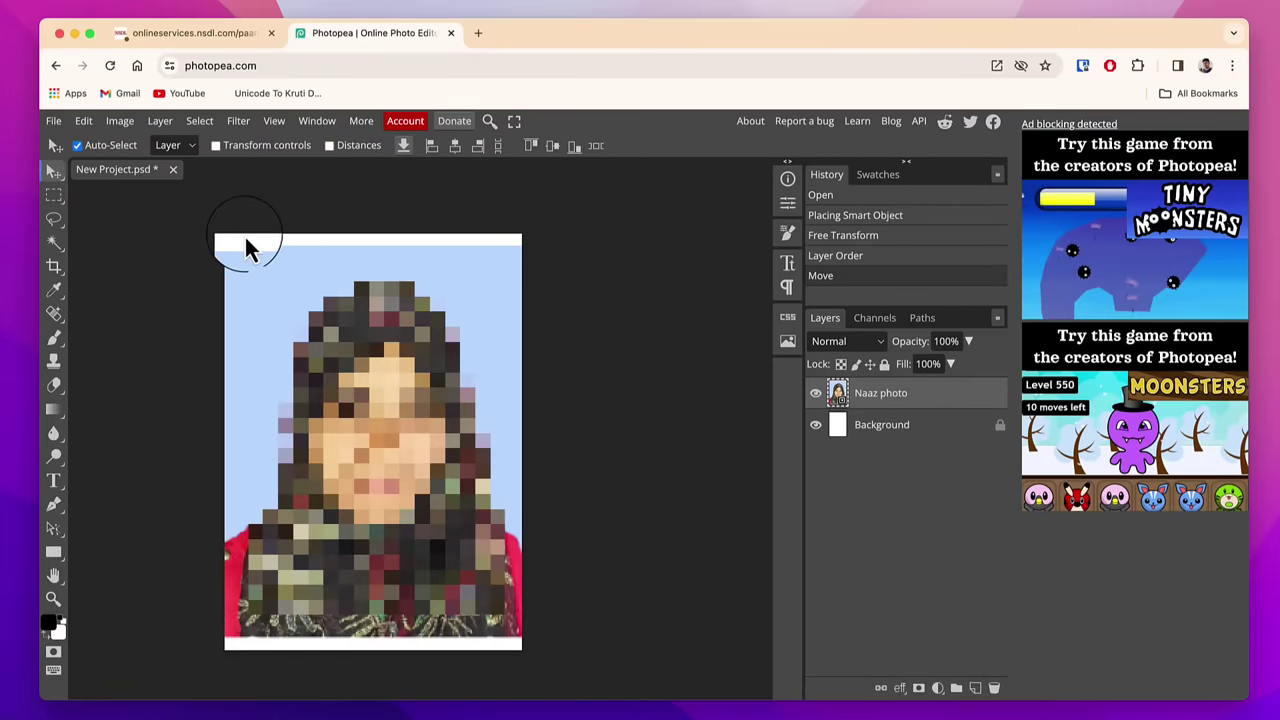
pyautogui.click(534, 434)
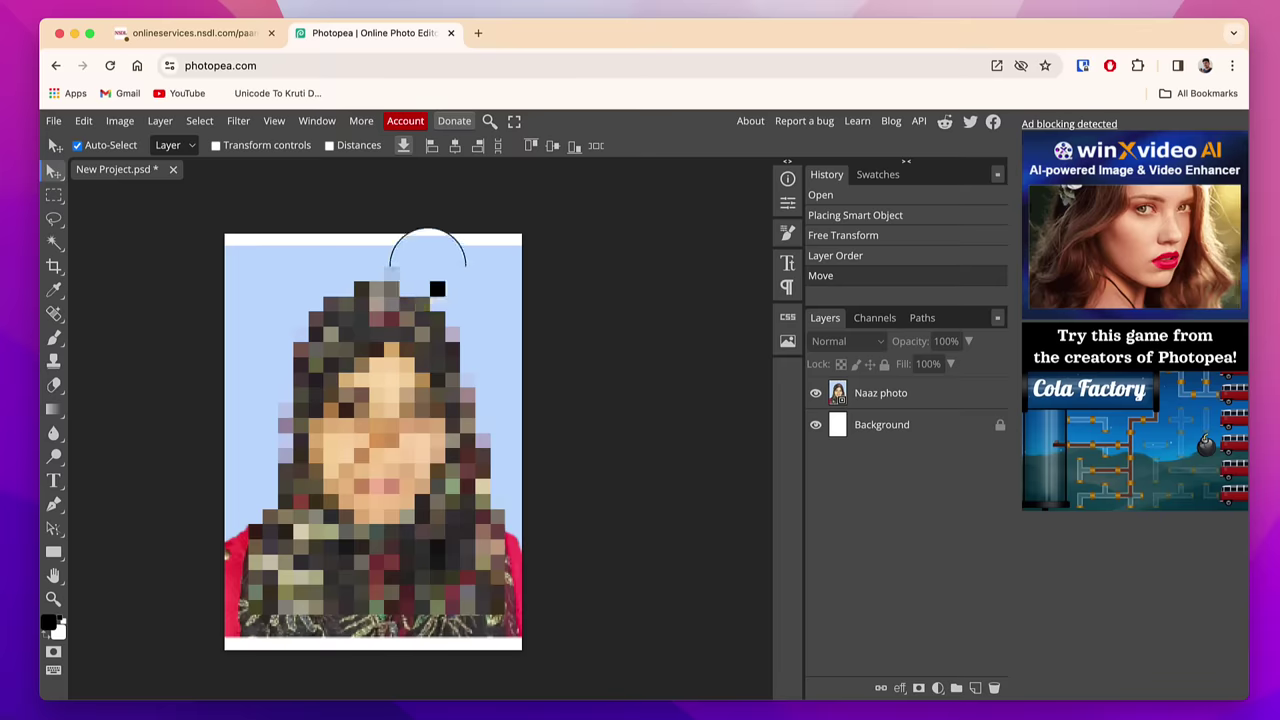
# - Enlarge the photo with Free Transform to about 45% so it covers the whole canvas, and crop at the canvas bounds
pyautogui.click(84, 121)
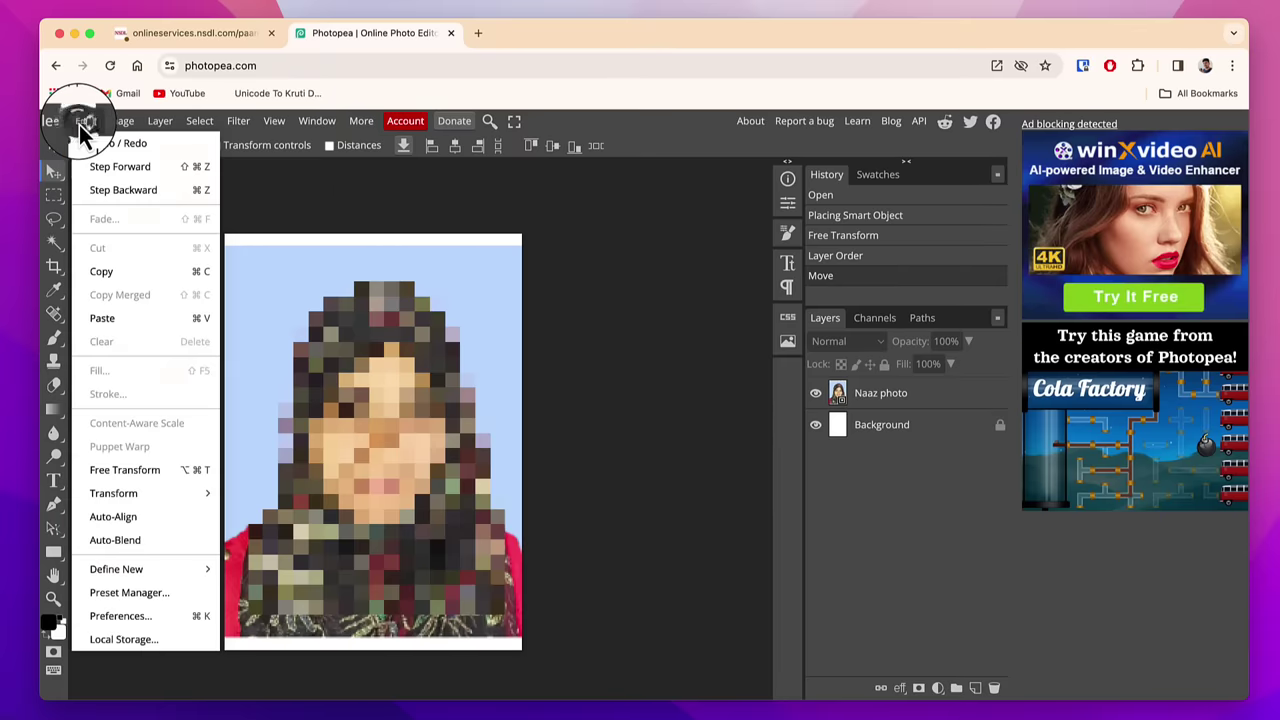
pyautogui.click(140, 472)
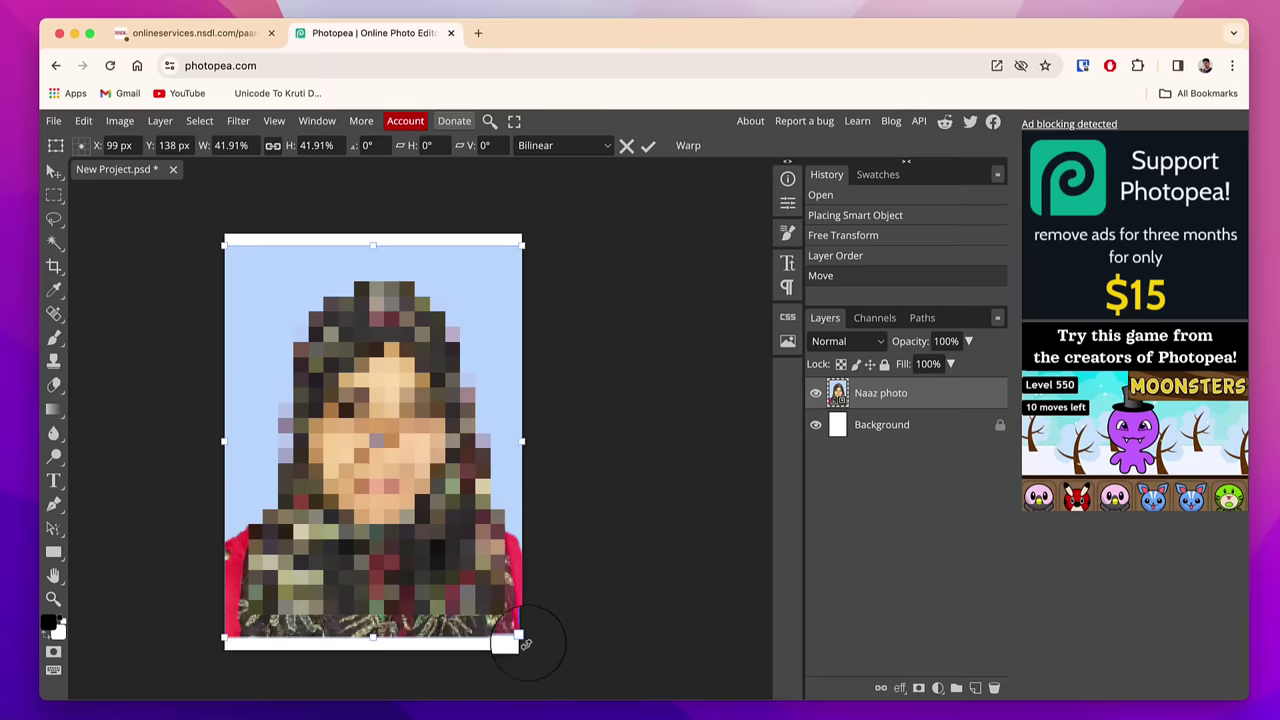
pyautogui.moveTo(522, 638); pyautogui.dragTo(531, 650)
pyautogui.moveTo(226, 244); pyautogui.dragTo(206, 229)
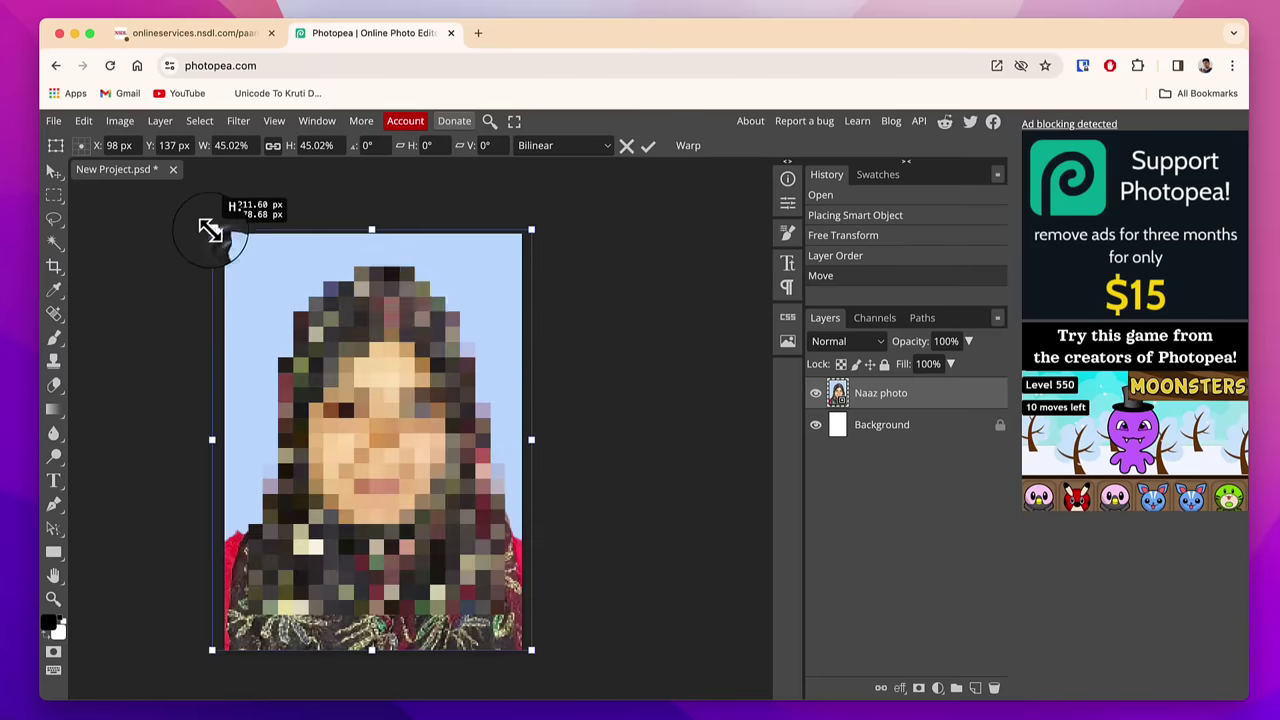
pyautogui.press('Return')
pyautogui.click(599, 342)
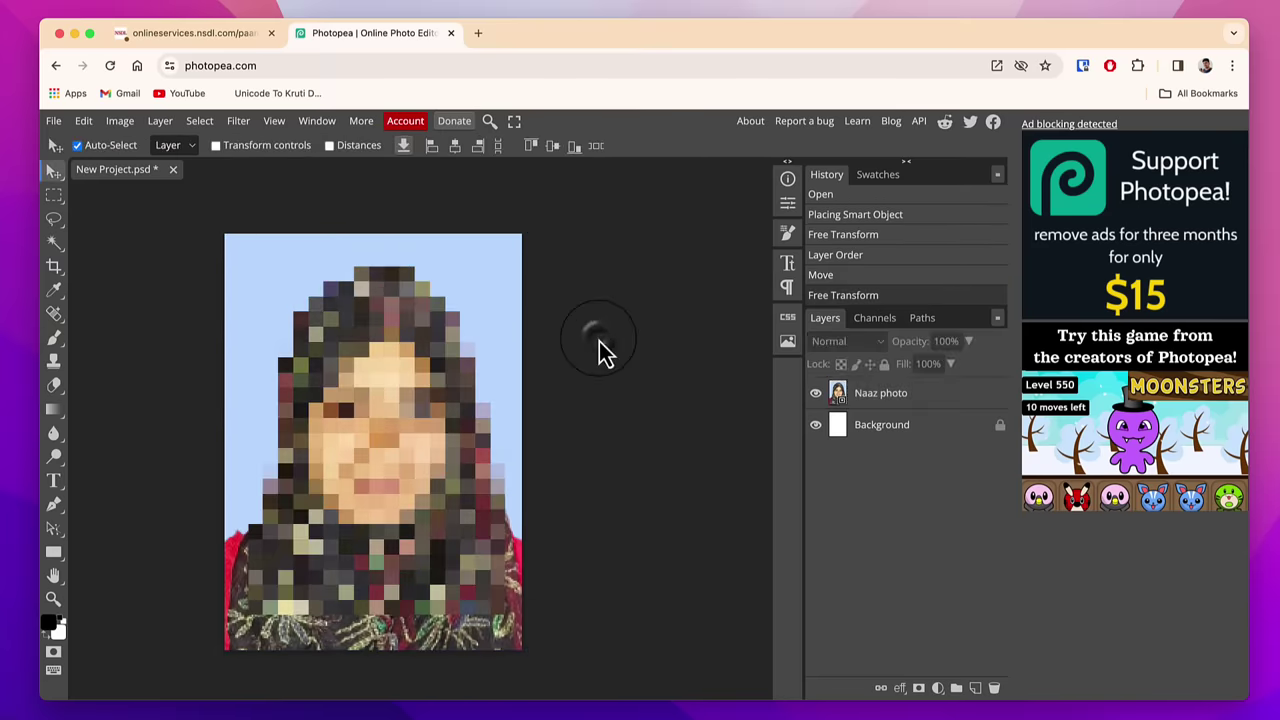
pyautogui.press('c')
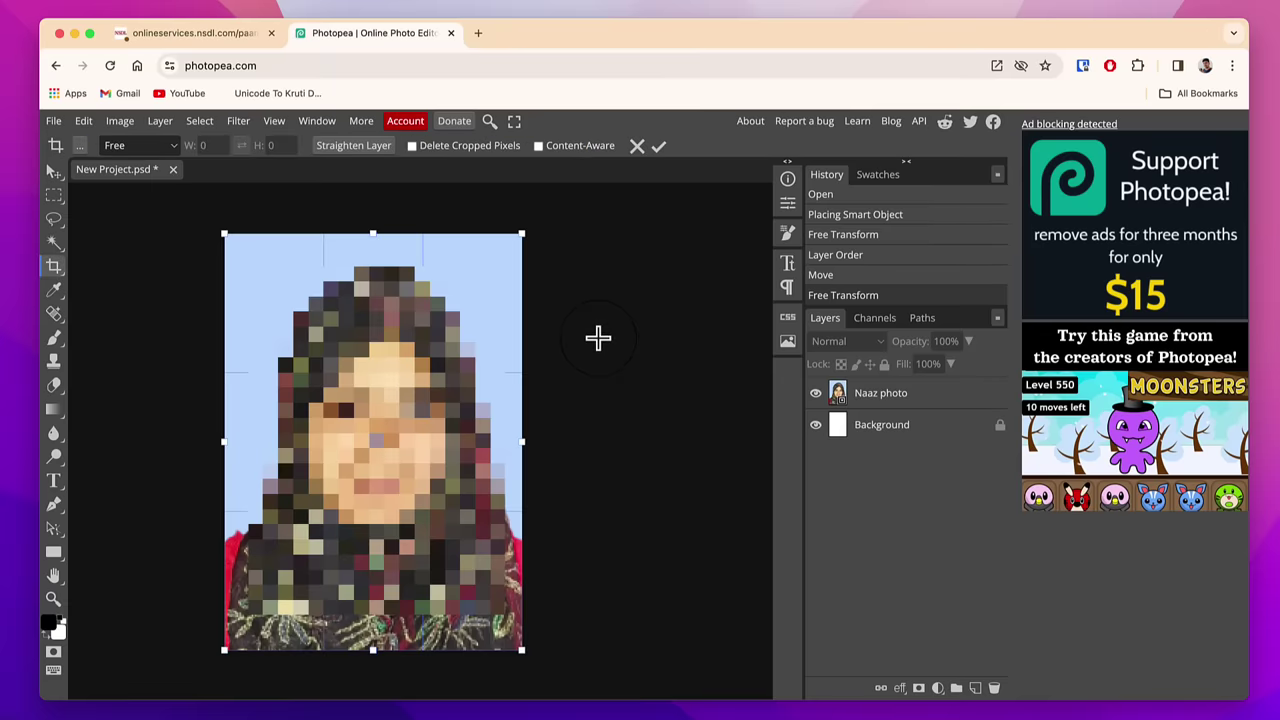
pyautogui.press('Return')
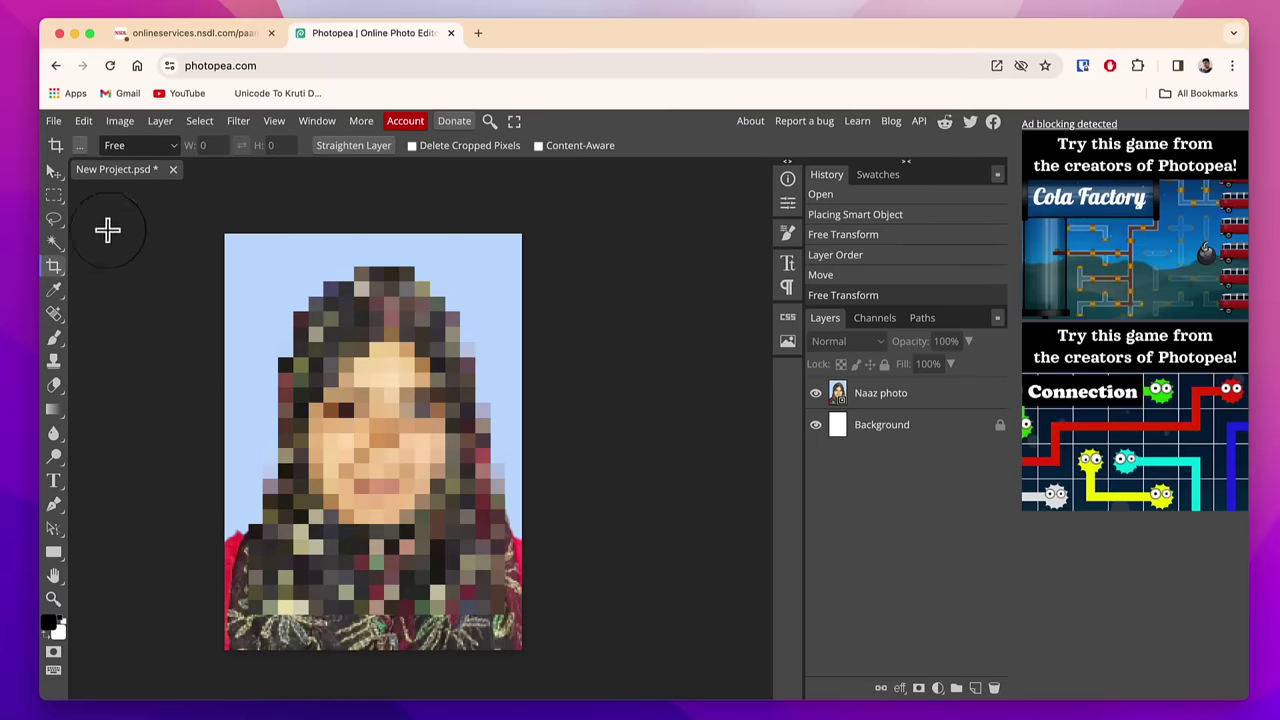
# - Export the photo project as a JPG at 83% quality, keeping the file within the 50 KB limit
pyautogui.click(52, 121)
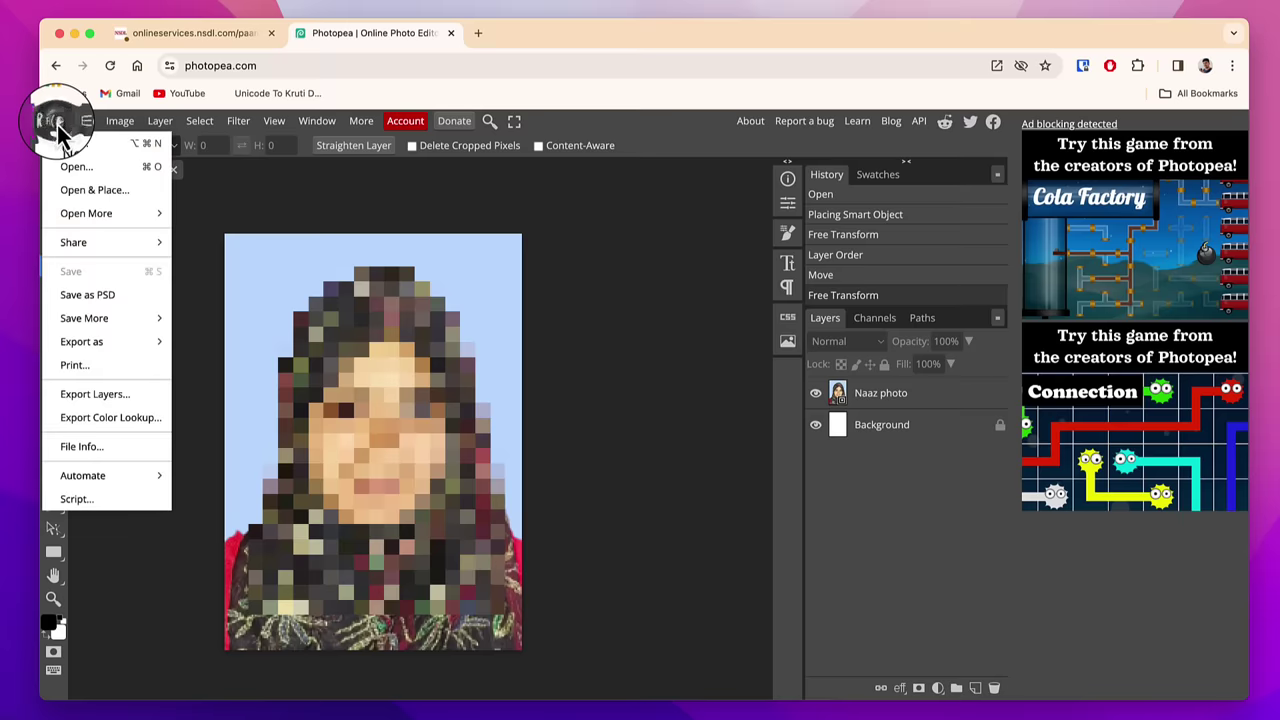
pyautogui.moveTo(108, 352)
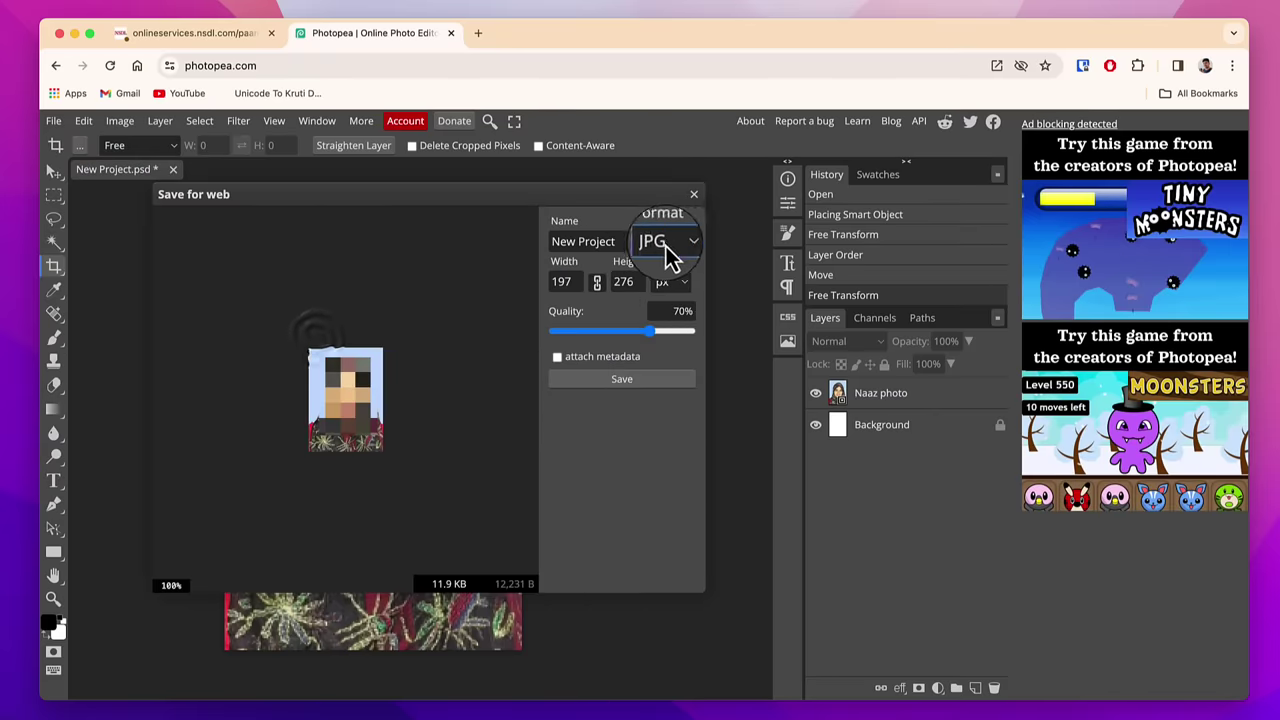
pyautogui.click(684, 245)
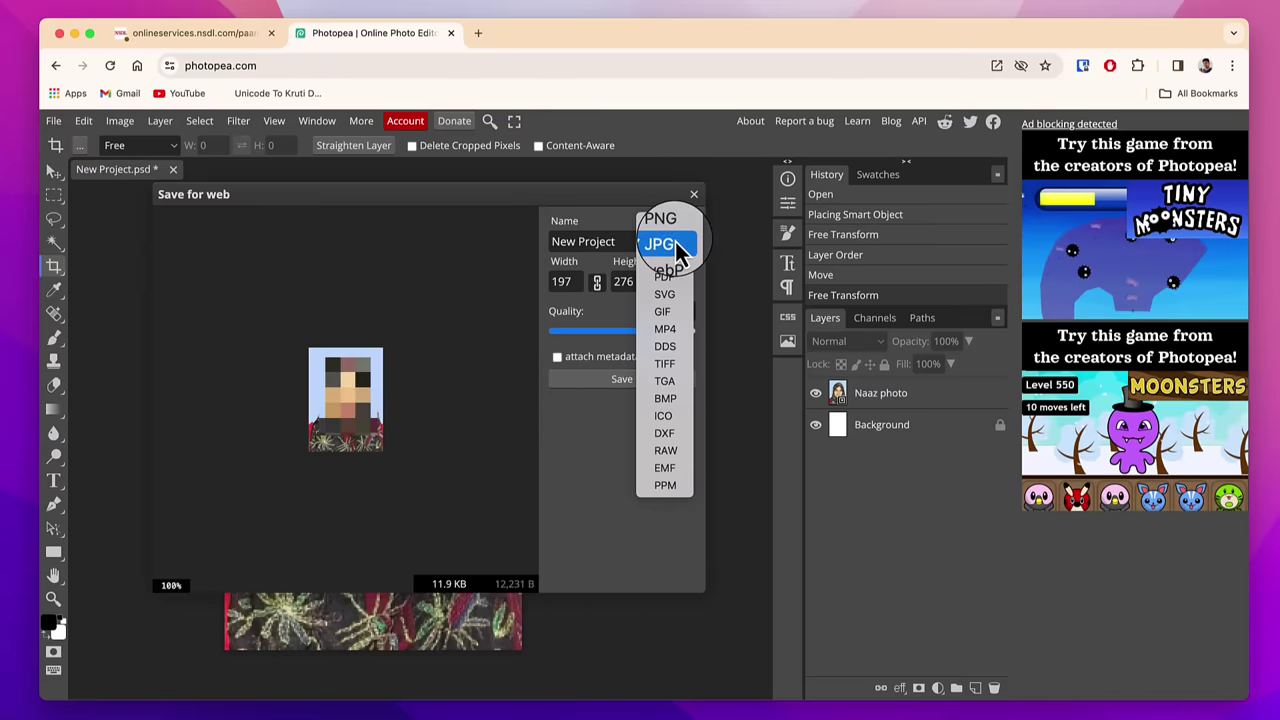
pyautogui.click(442, 434)
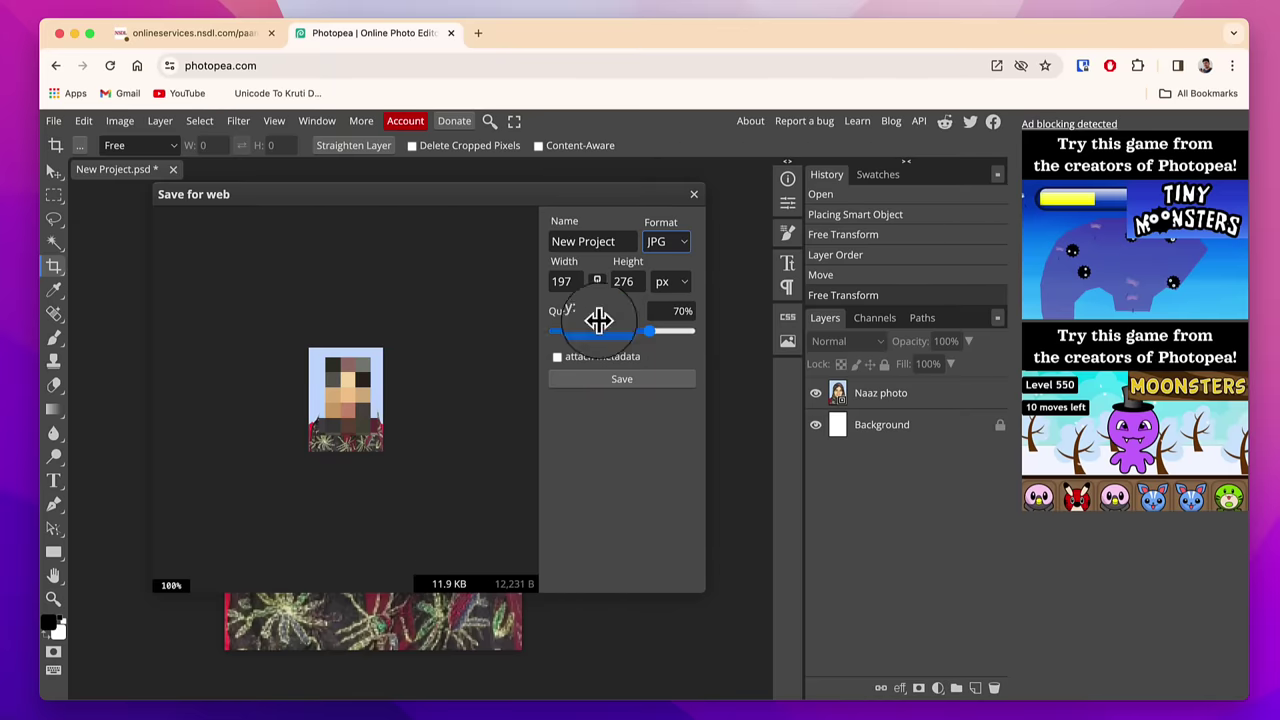
pyautogui.moveTo(655, 345); pyautogui.dragTo(669, 346)
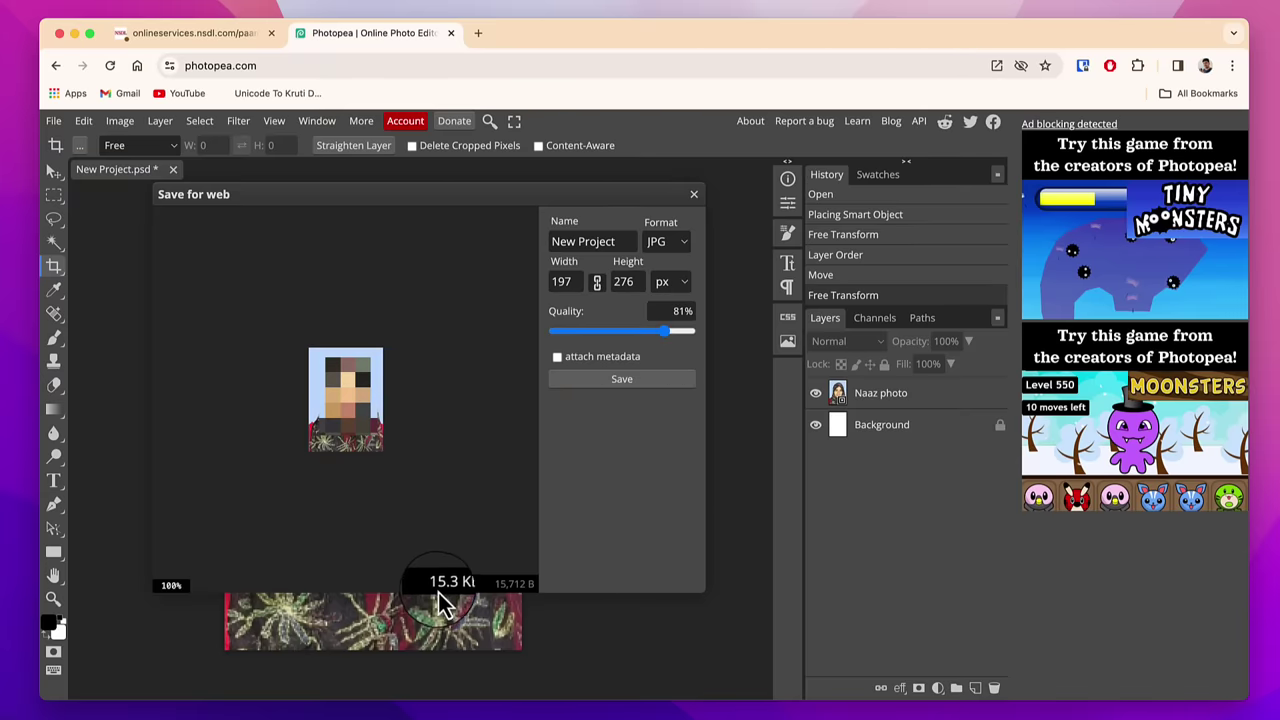
pyautogui.moveTo(660, 350); pyautogui.dragTo(674, 346)
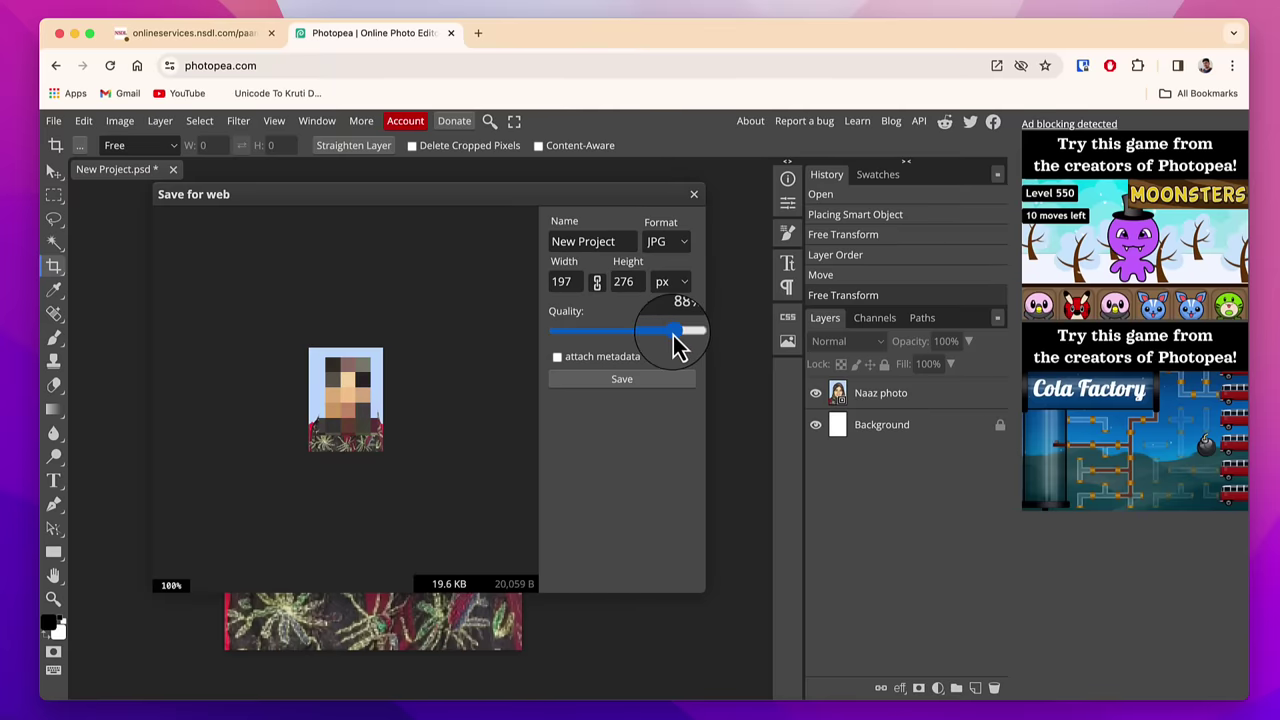
pyautogui.moveTo(672, 340); pyautogui.dragTo(665, 338)
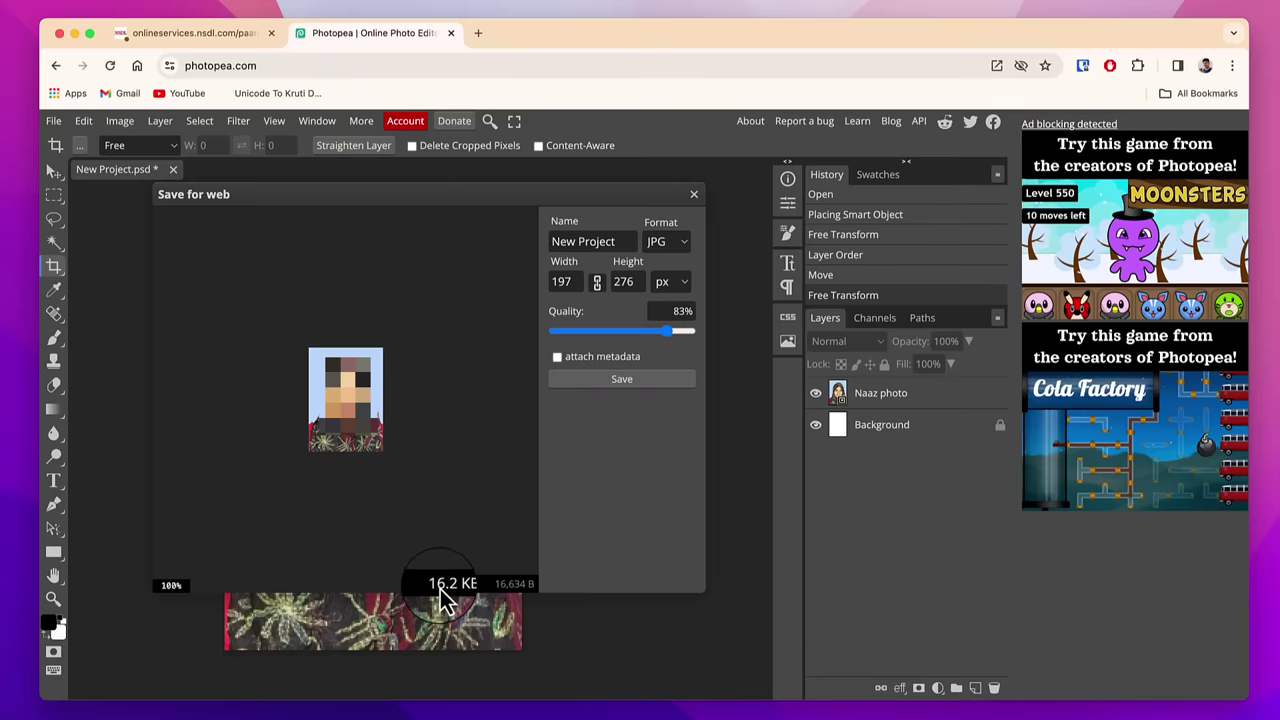
pyautogui.click(622, 382)
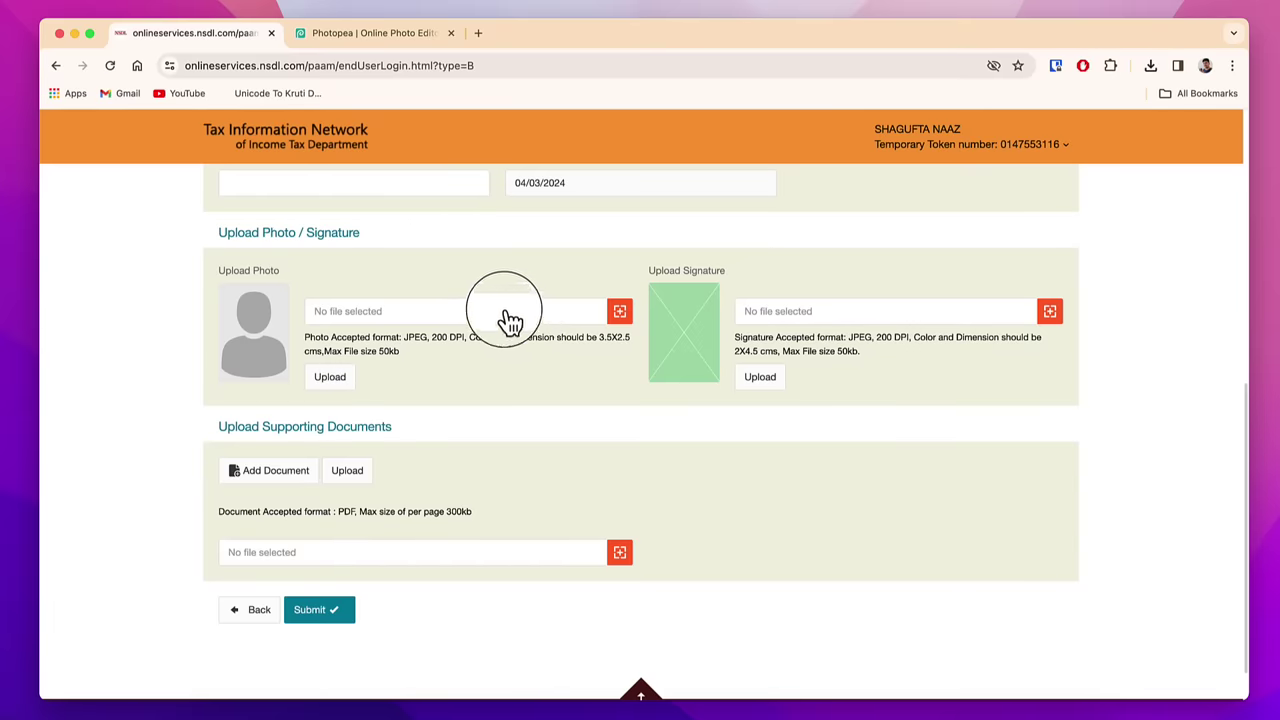
# - Return to the PAN application form, select Photo.jpg as the applicant's photo and upload it
pyautogui.click(620, 312)
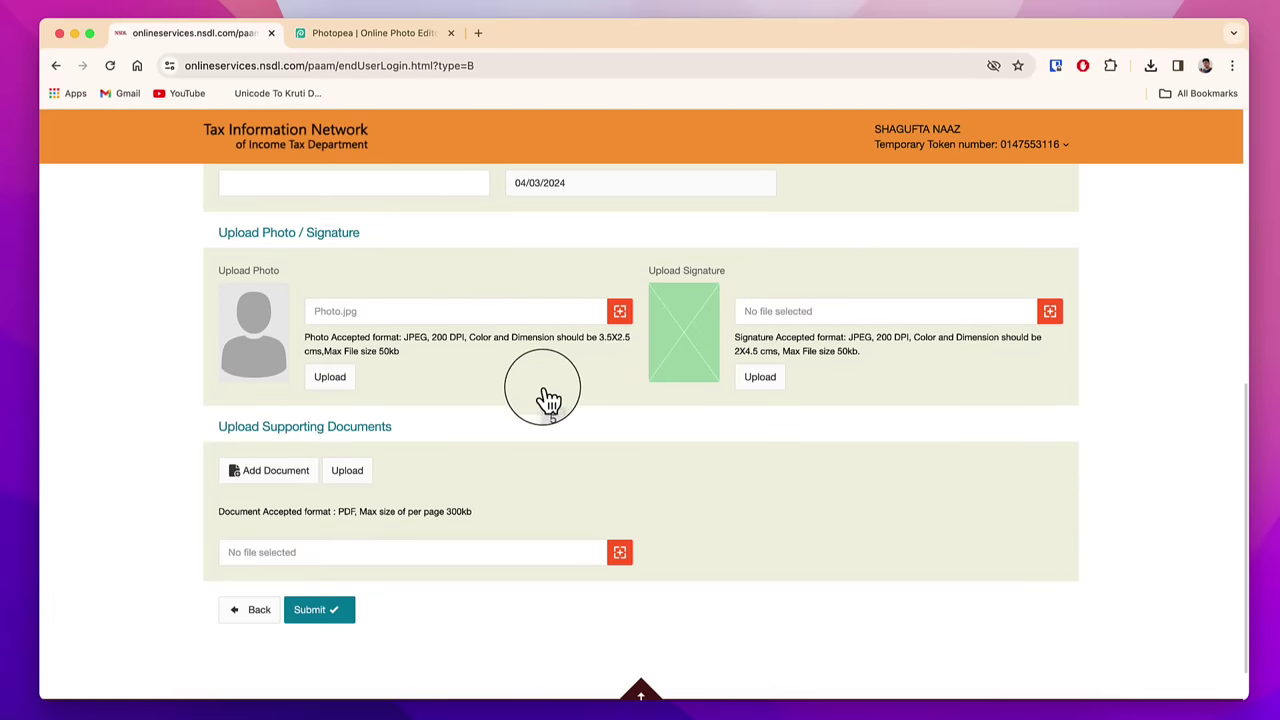
pyautogui.click(330, 377)
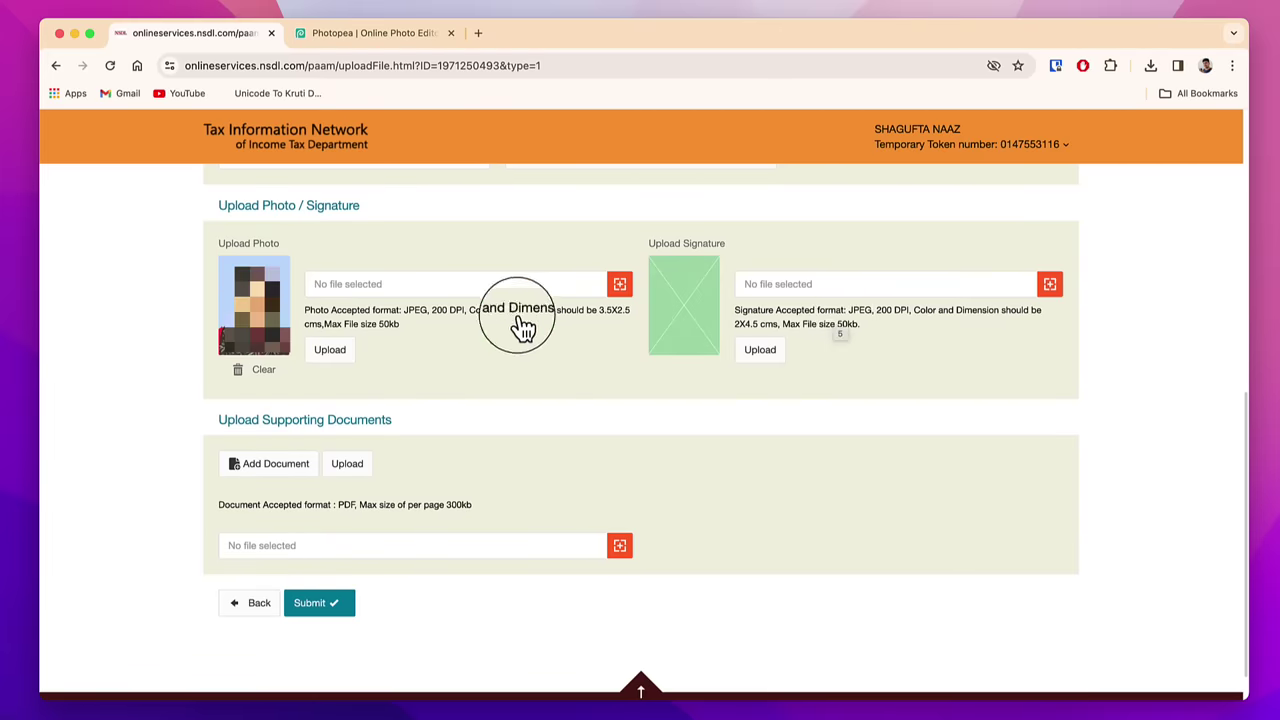
# - Check the signature requirements and create a new Photopea project 4.5 cm wide and 2 cm high at 200 DPI
pyautogui.hotkey('ctrl', 'Tab')
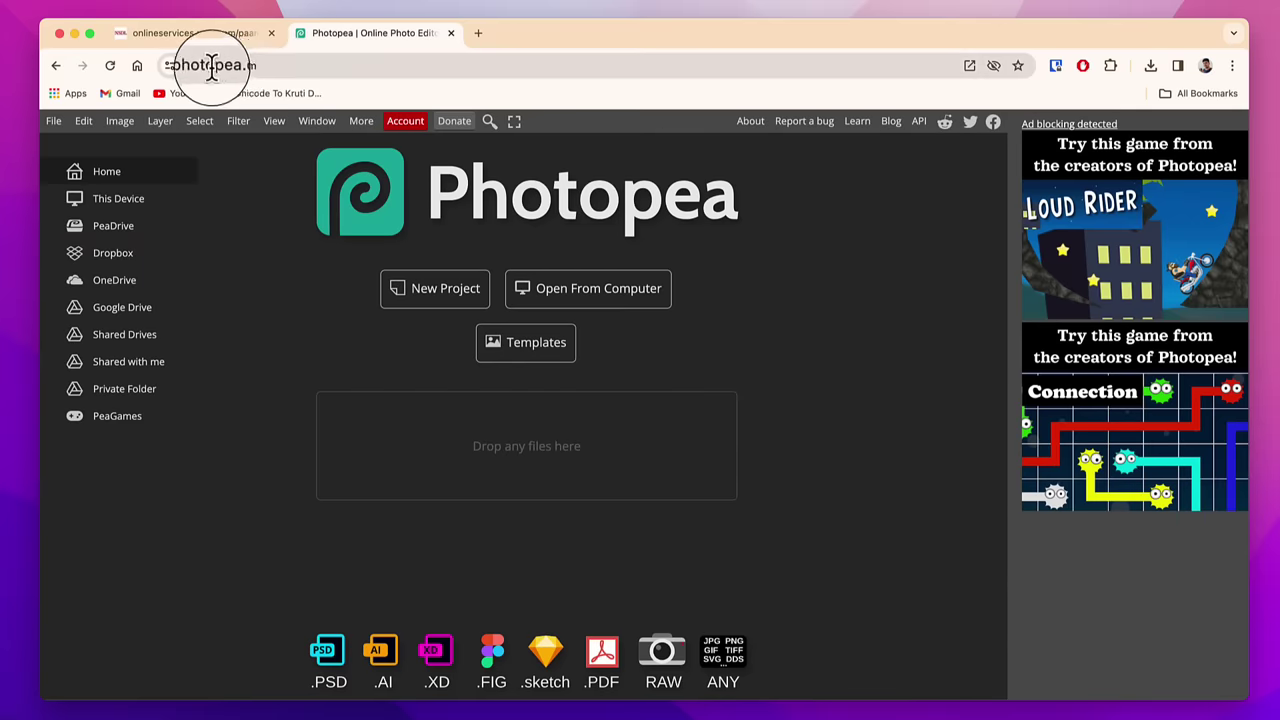
pyautogui.click(457, 296)
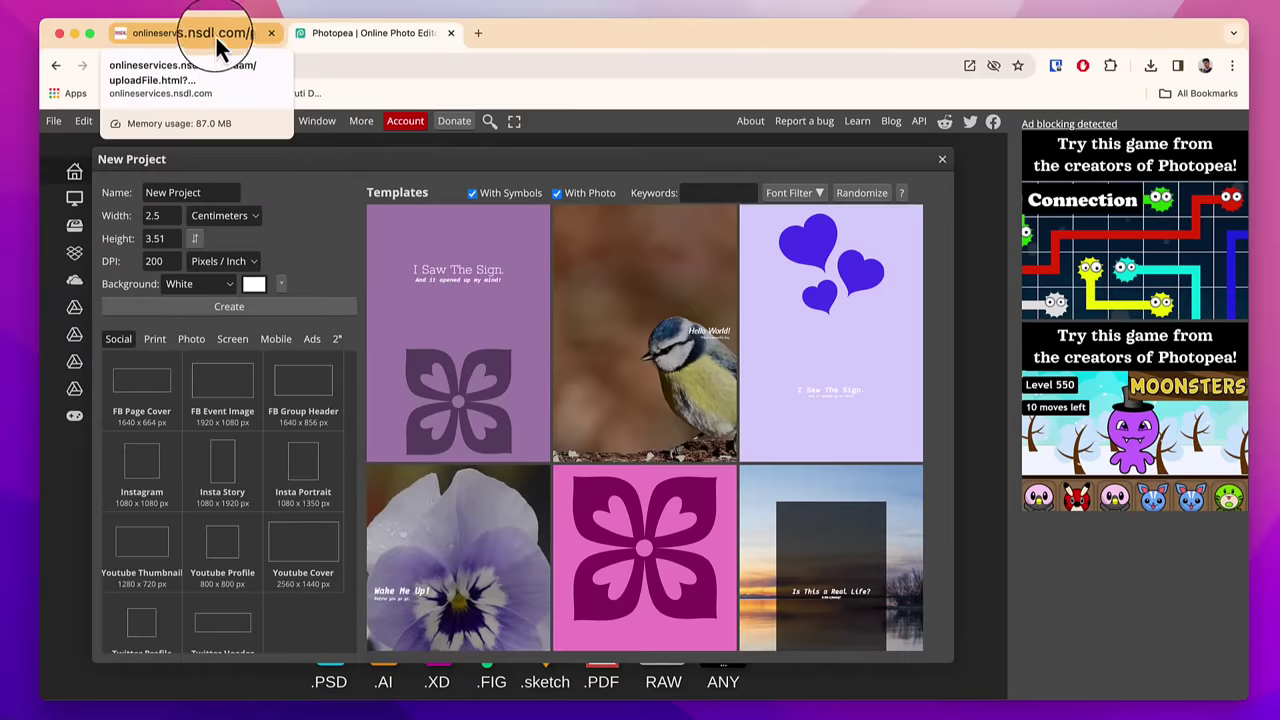
pyautogui.click(215, 34)
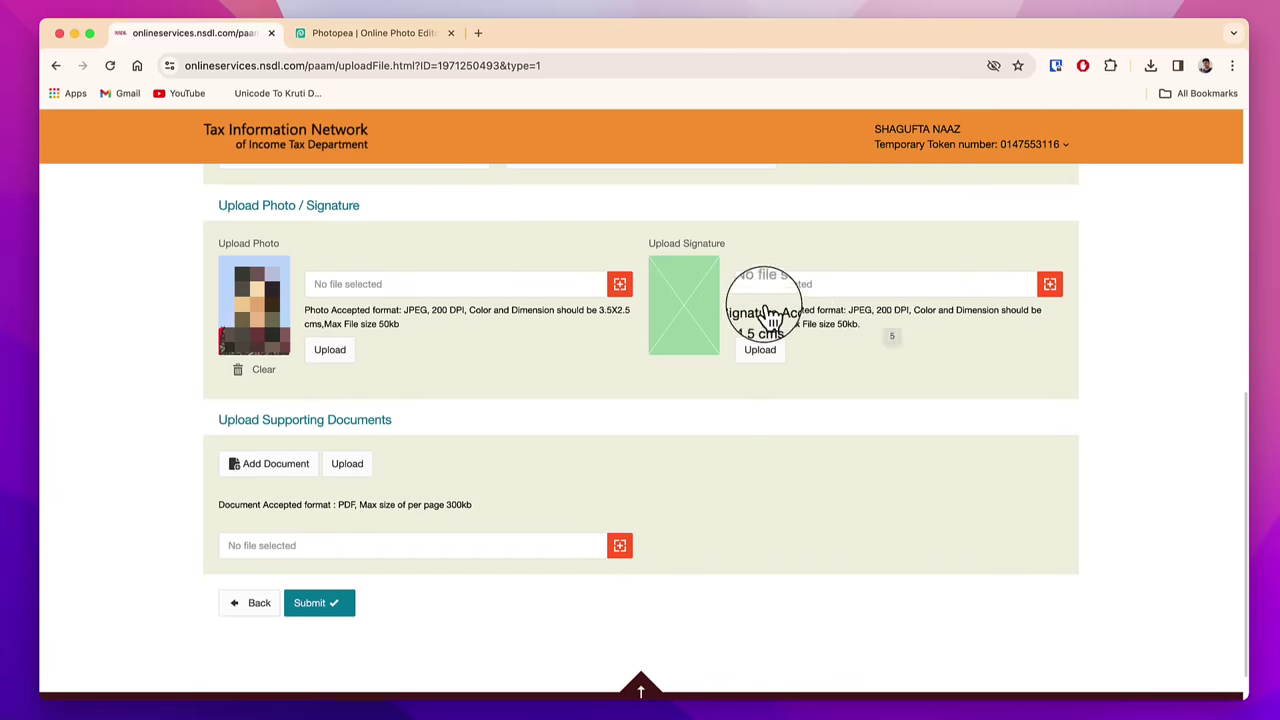
pyautogui.hotkey('ctrl', 'Tab')
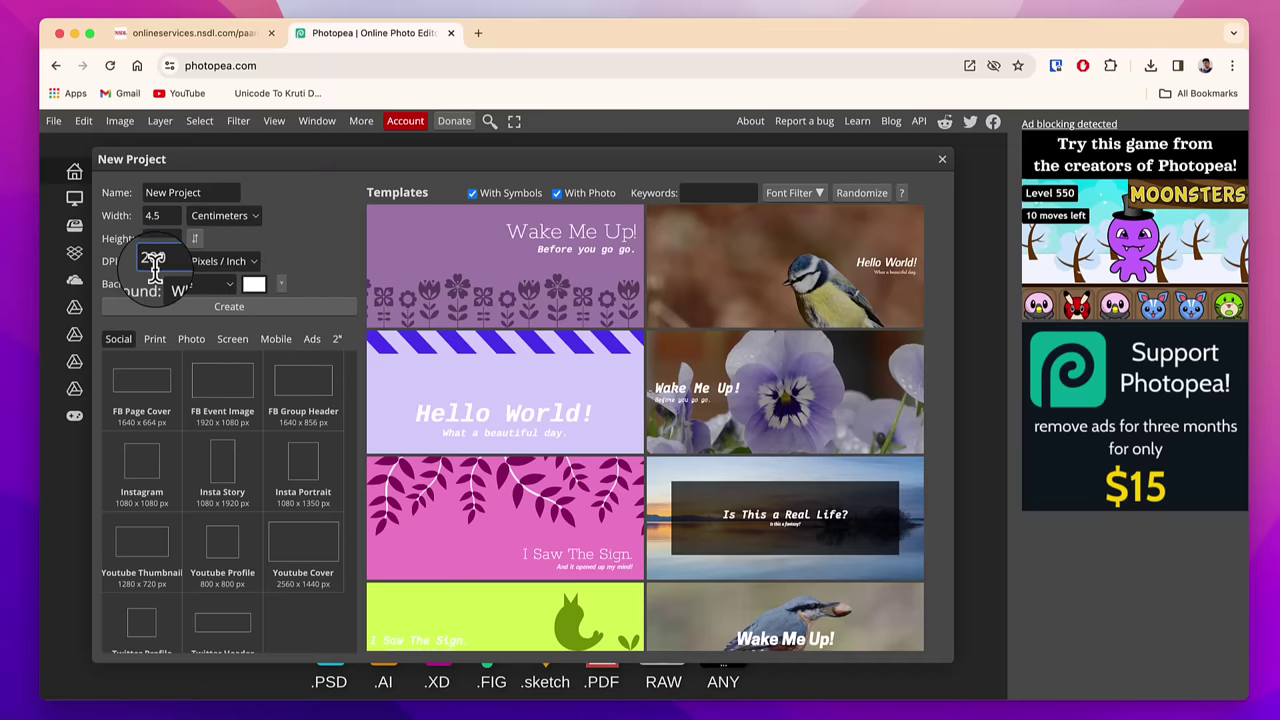
pyautogui.press('Return')
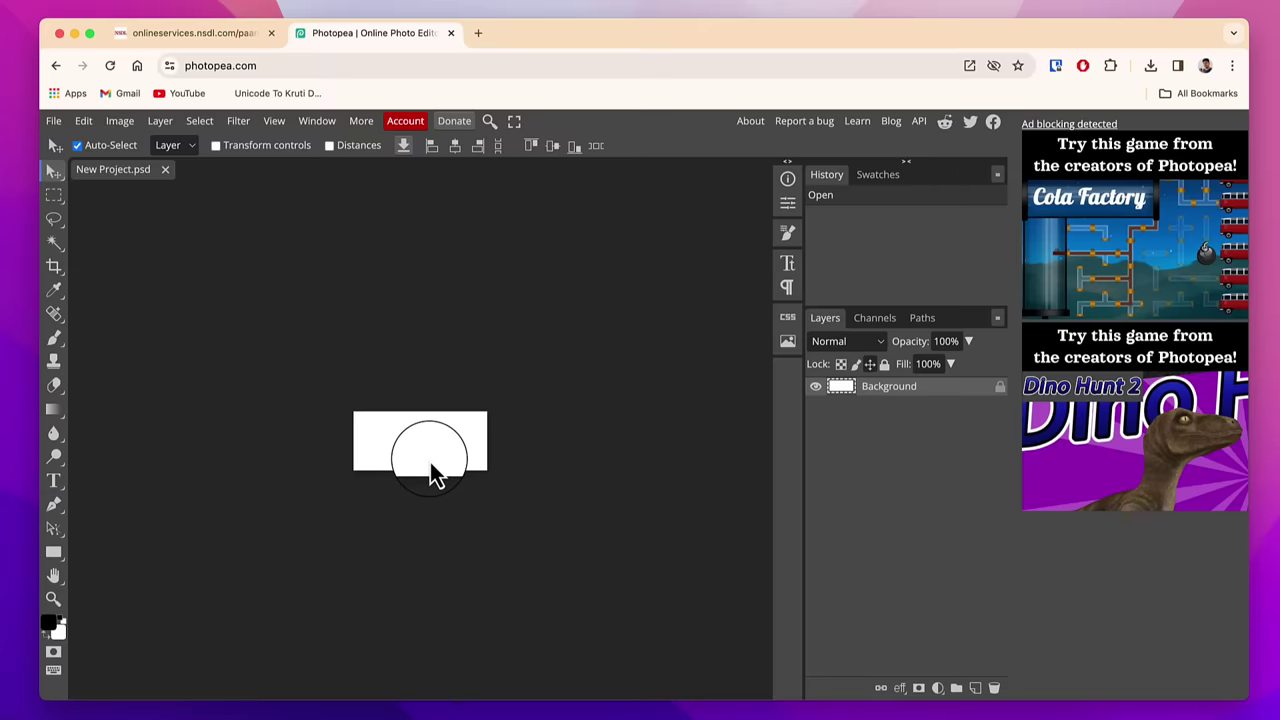
# - Place the applicant's signature image on the blank canvas and move its layer above the Background
pyautogui.click(53, 603)
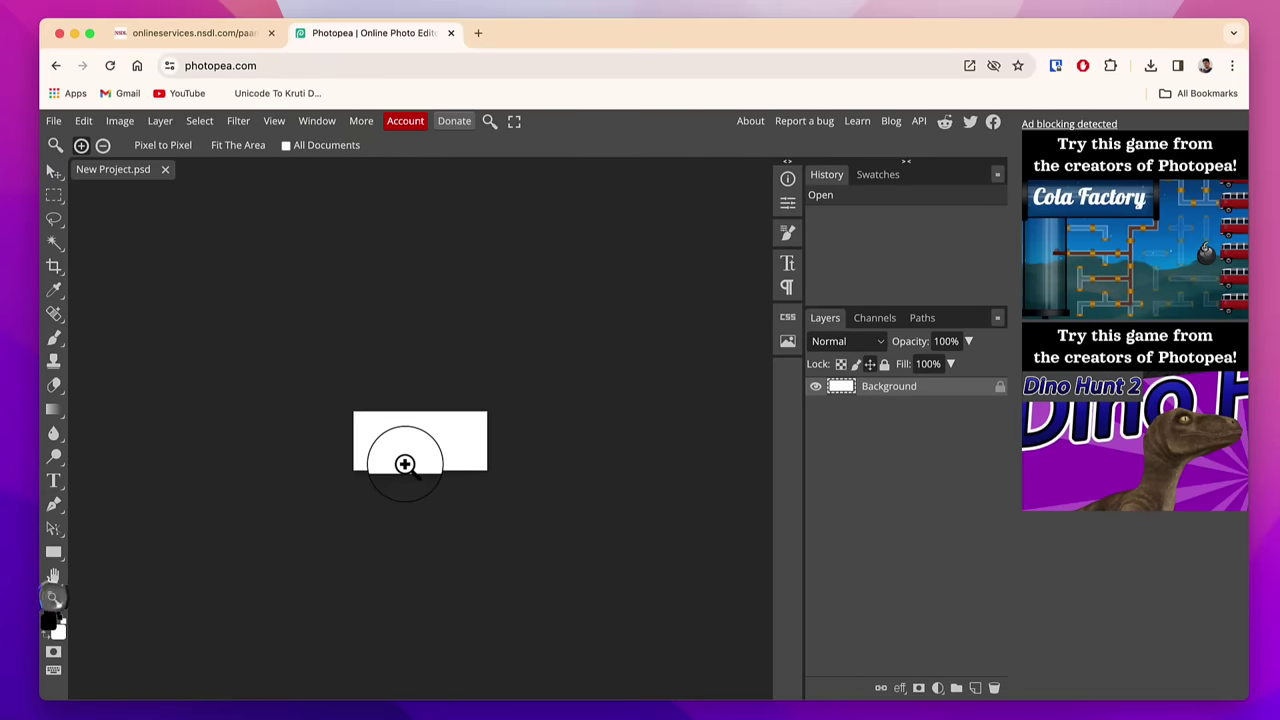
pyautogui.click(428, 440)
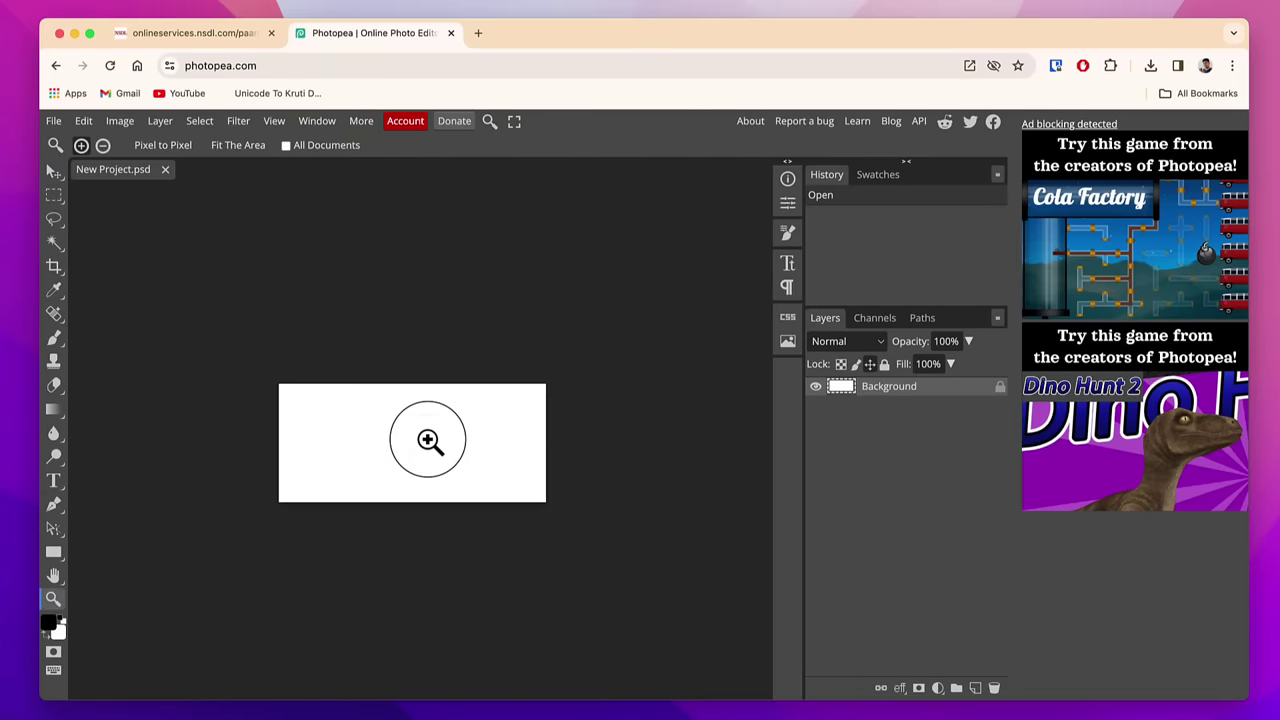
pyautogui.click(428, 440)
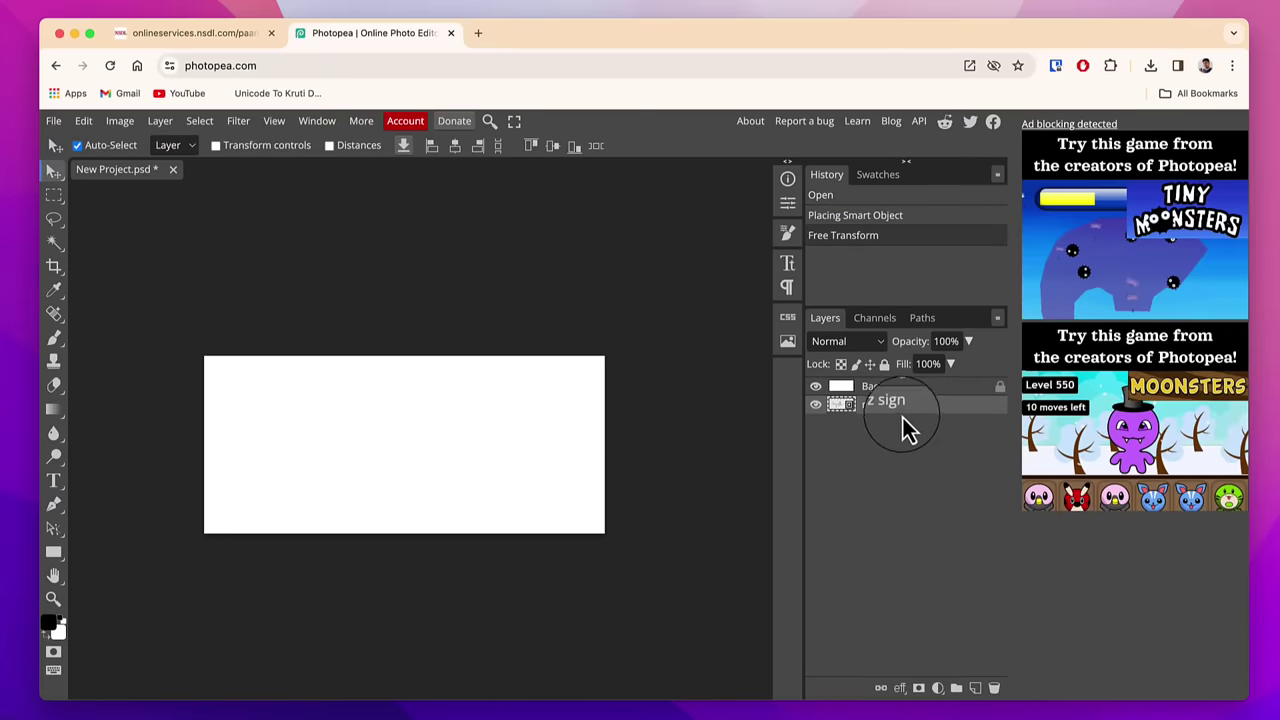
pyautogui.moveTo(897, 415)
pyautogui.mouseDown()
pyautogui.moveTo(892, 400)
pyautogui.moveTo(805, 390)
pyautogui.mouseUp()
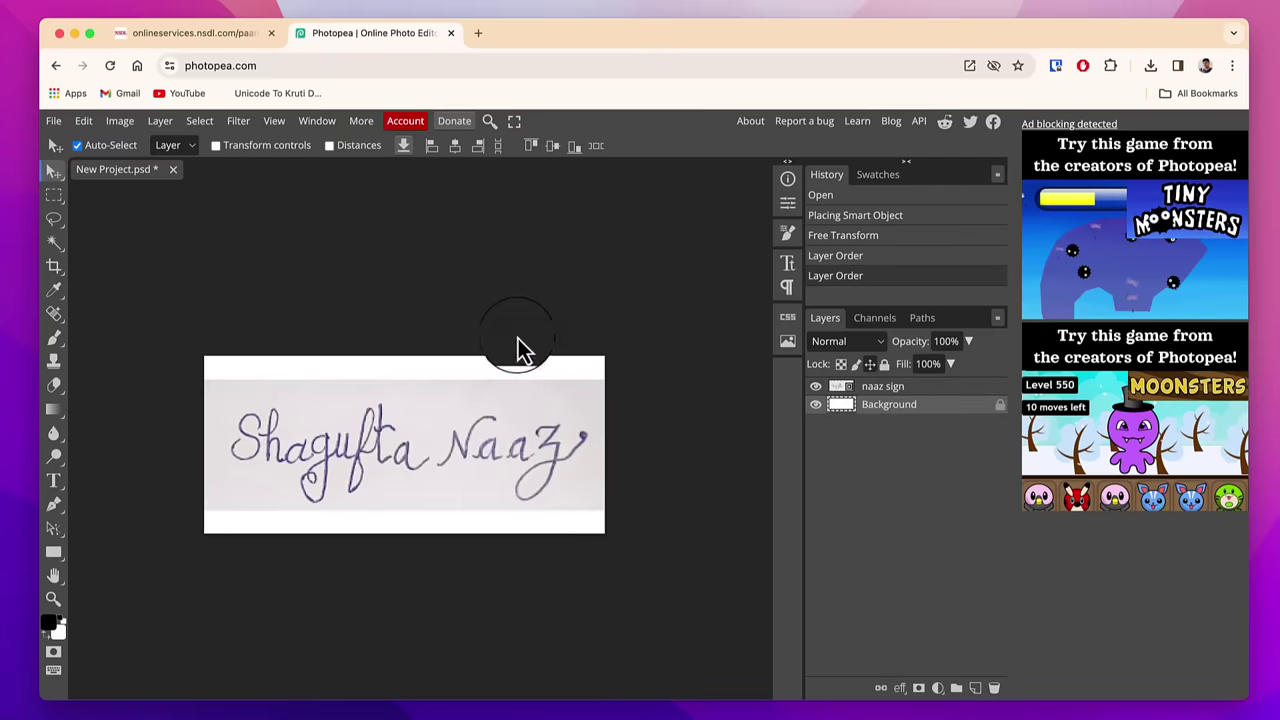
# - Select the signature layer and adjust its size slightly with Free Transform to fit the canvas width
pyautogui.click(521, 408)
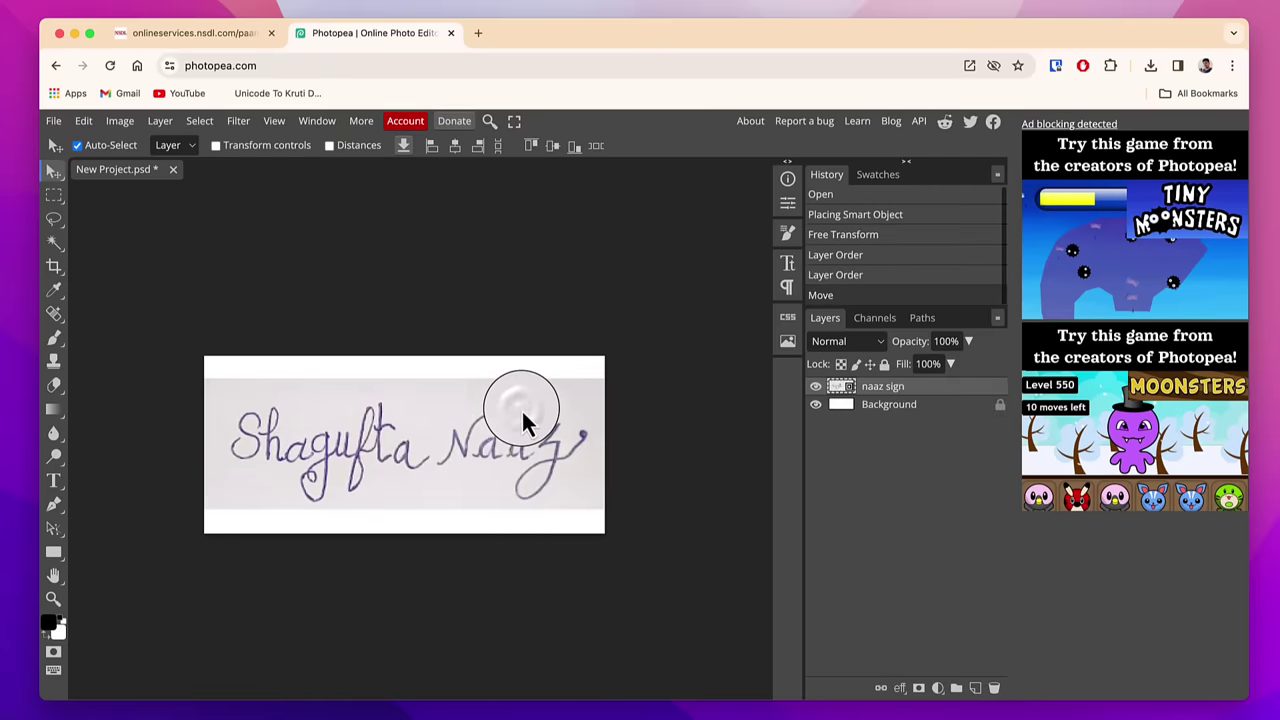
pyautogui.click(83, 121)
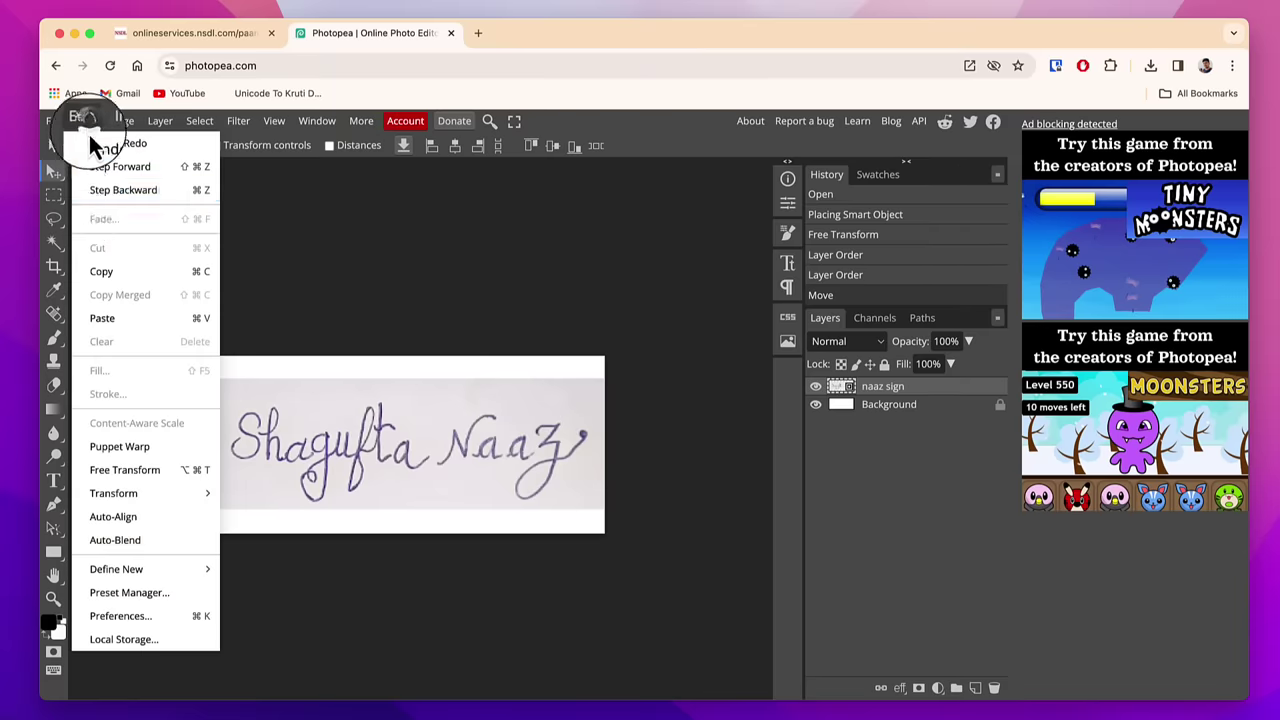
pyautogui.click(172, 470)
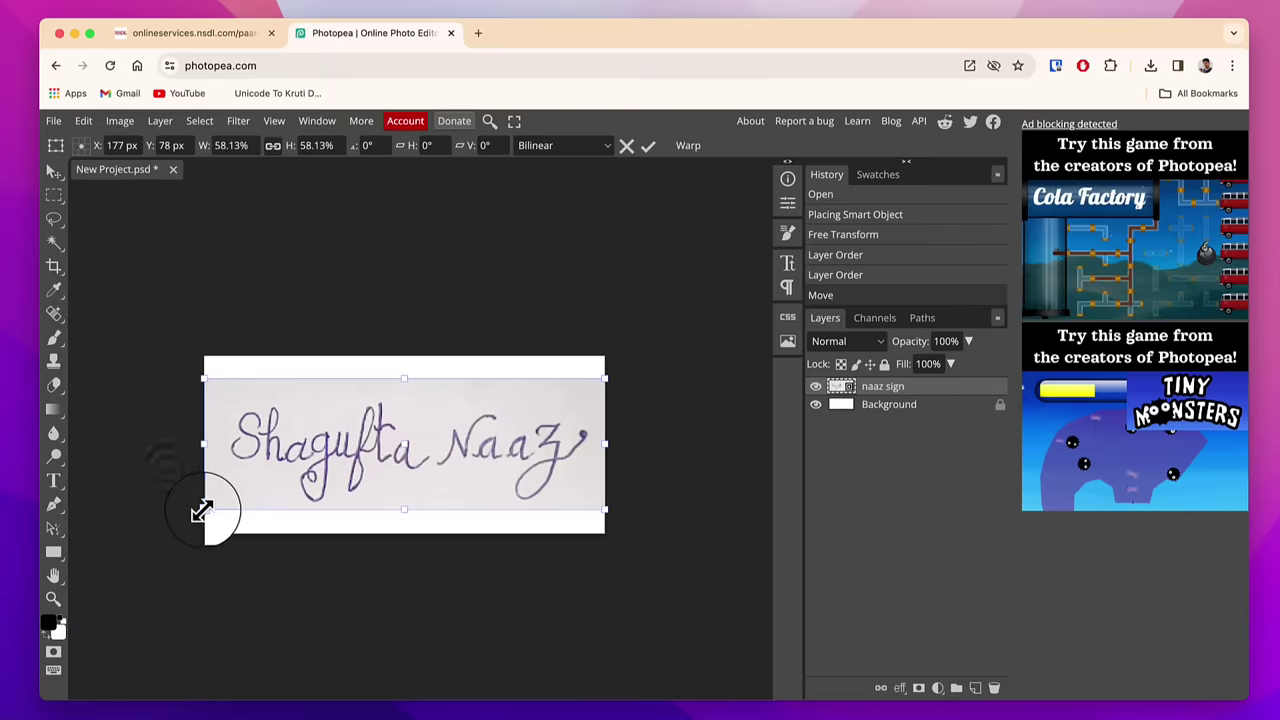
pyautogui.moveTo(203, 510); pyautogui.dragTo(199, 514)
pyautogui.press('Return')
# - Export the signature project as a JPG at 100% quality and save it
pyautogui.click(53, 121)
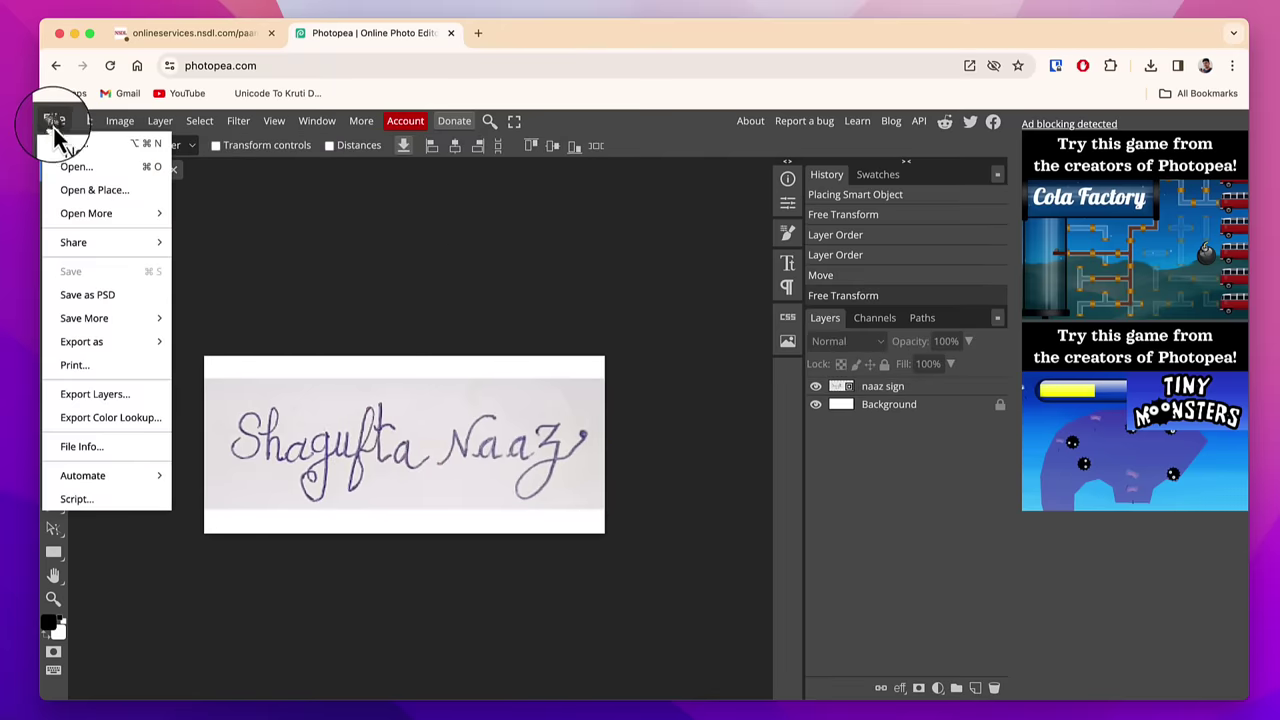
pyautogui.moveTo(122, 344)
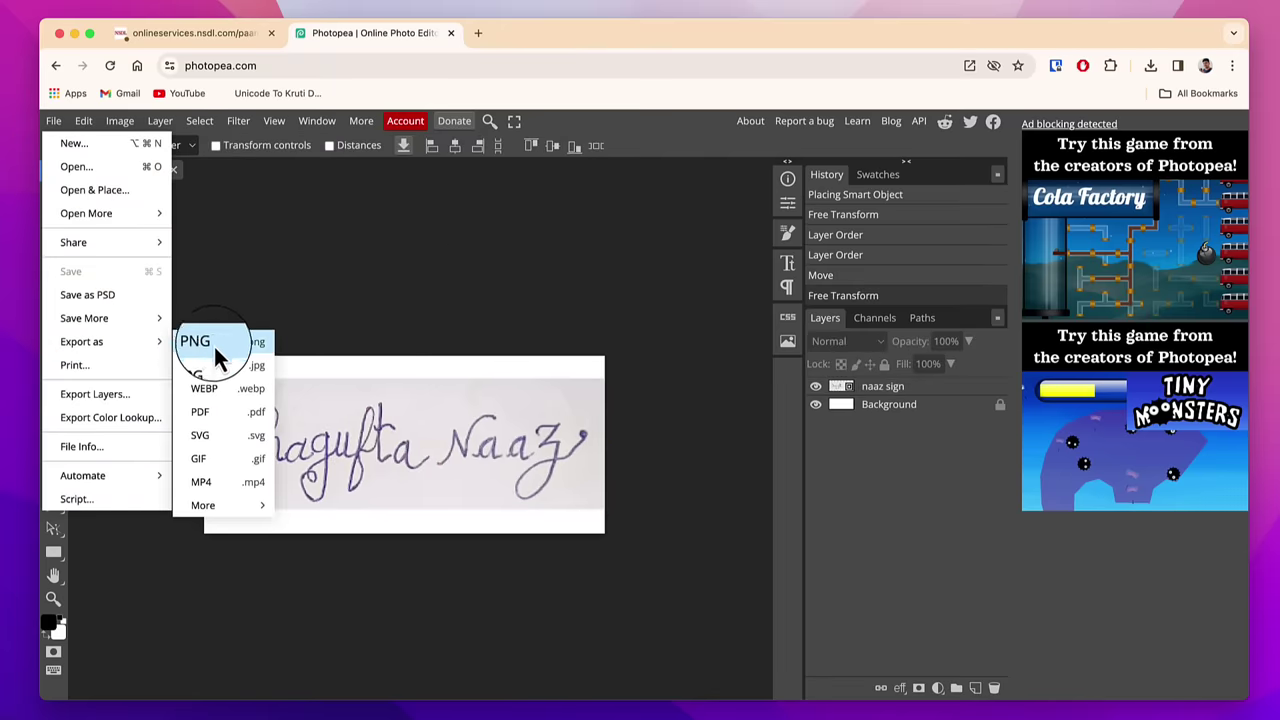
pyautogui.click(230, 378)
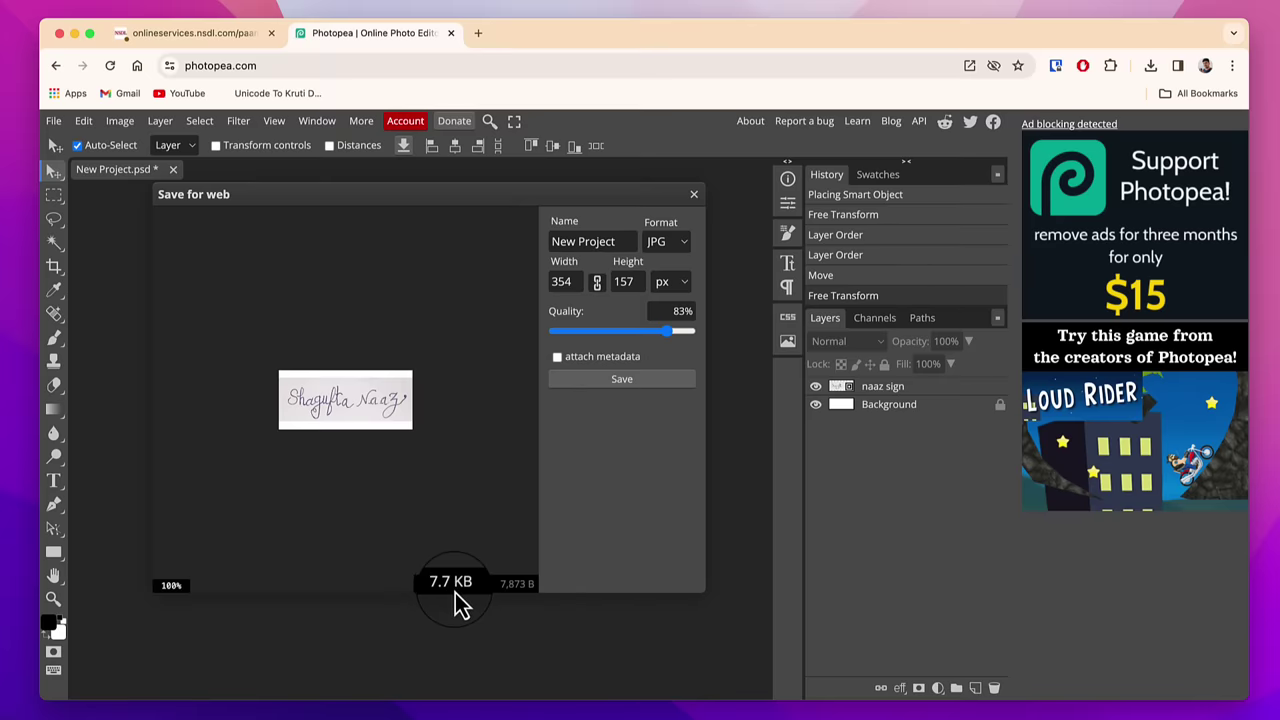
pyautogui.moveTo(667, 333); pyautogui.dragTo(697, 335)
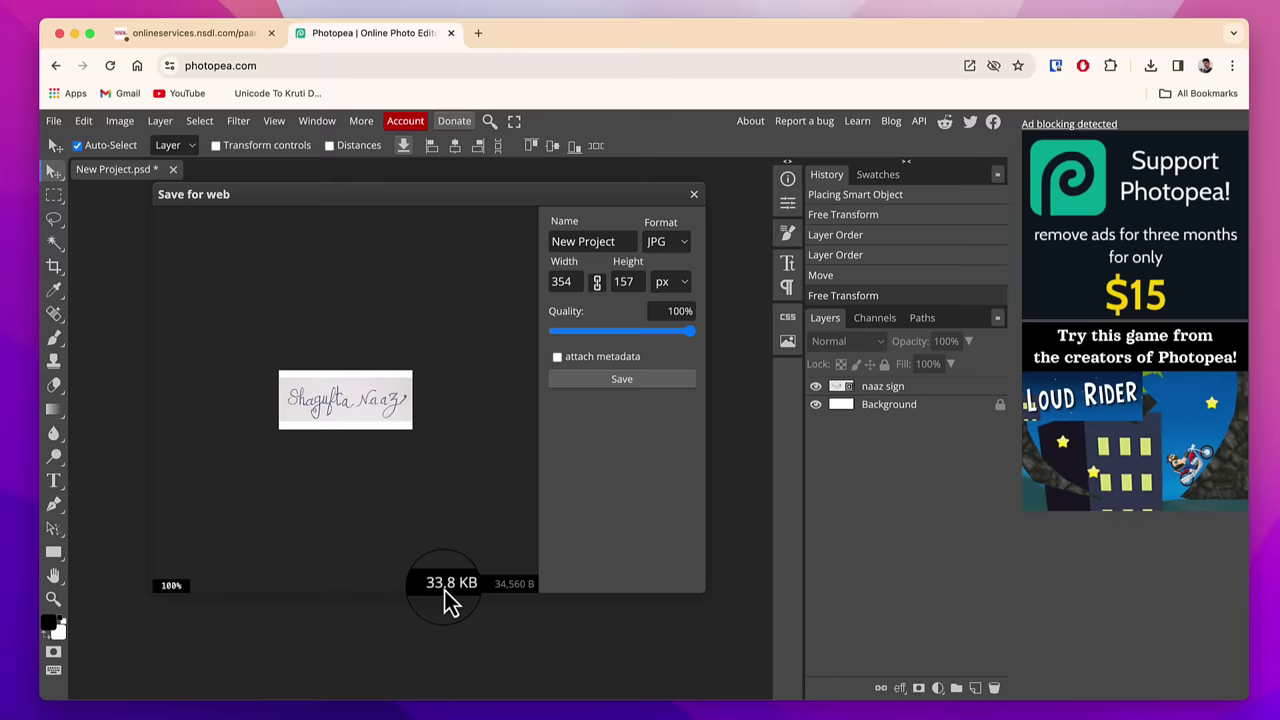
pyautogui.click(615, 382)
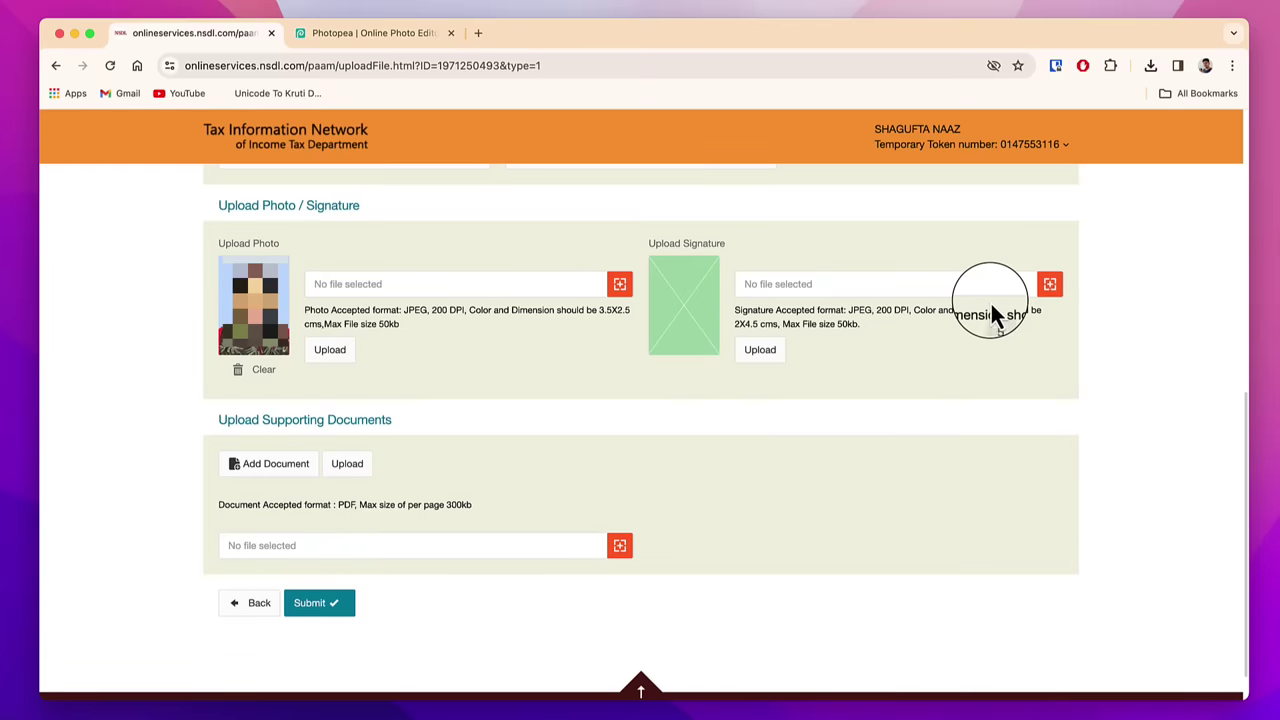
# - In the PAN application form, select the exported signature image as the applicant's signature and upload it
pyautogui.click(1050, 285)
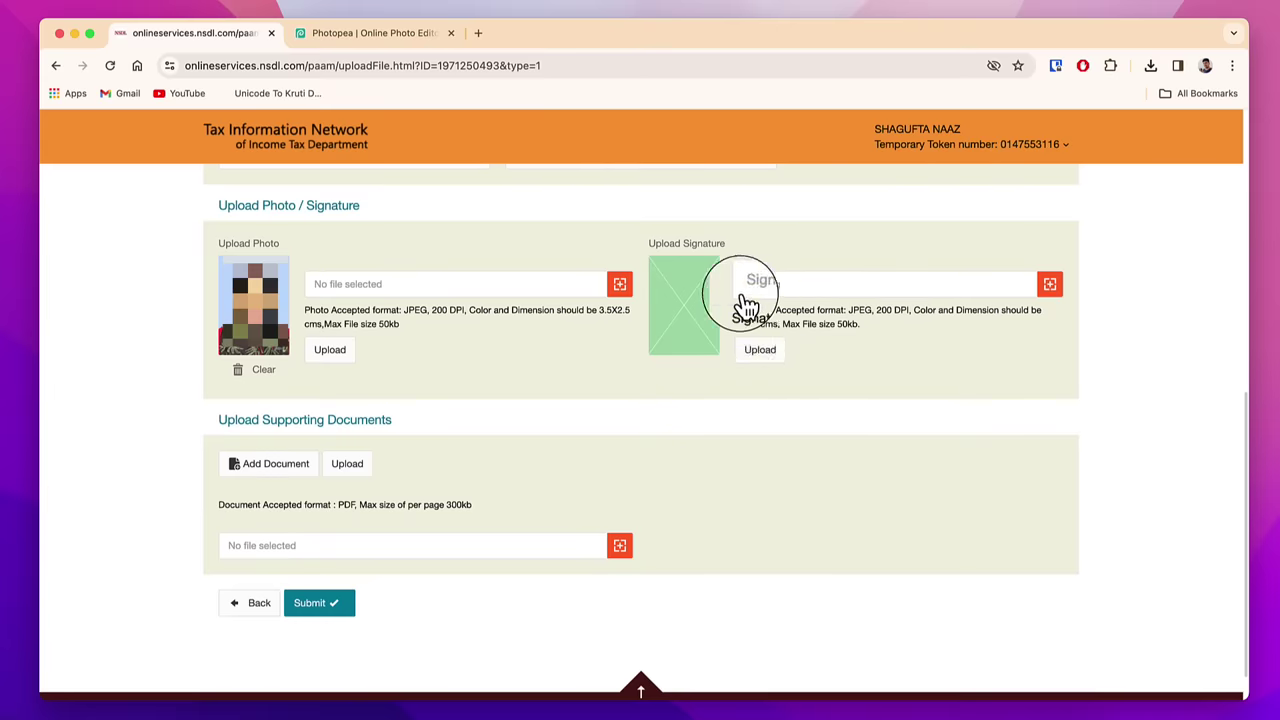
pyautogui.click(762, 356)
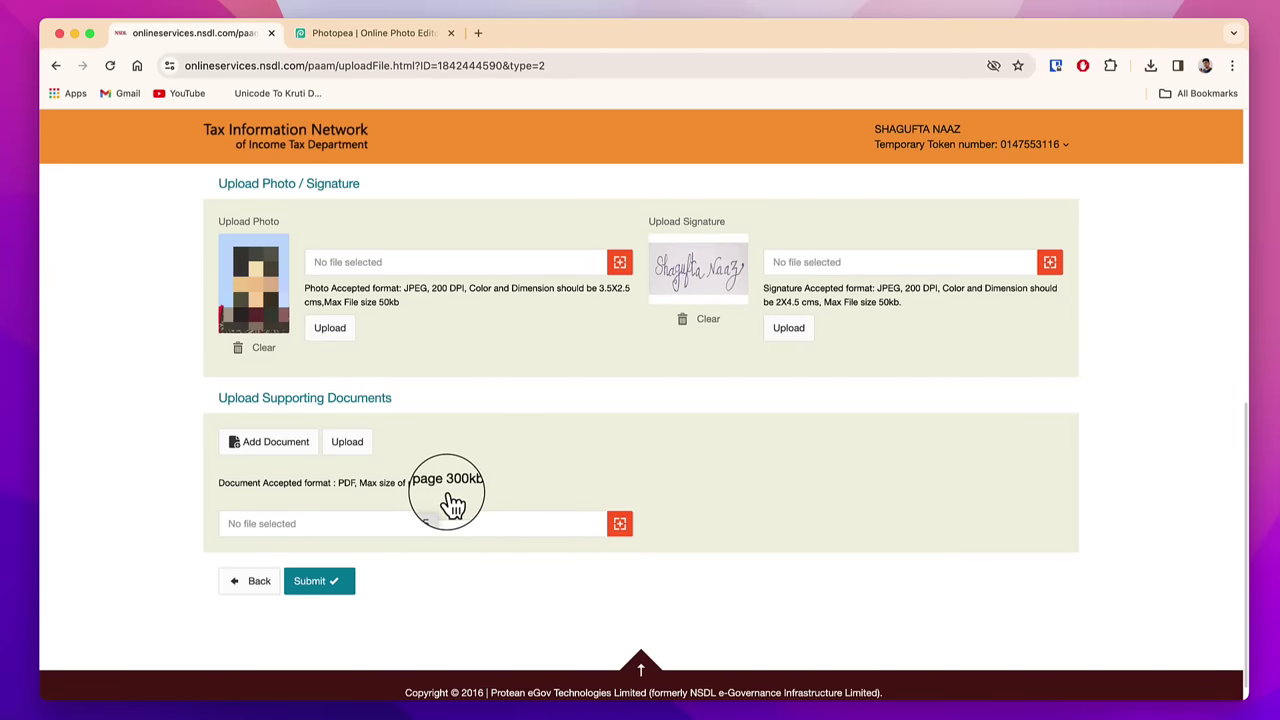
# - Switch to Photopea and create a new A4 project, 21 by 29.7 cm at 300 DPI with a white background
pyautogui.hotkey('ctrl', 'Tab')
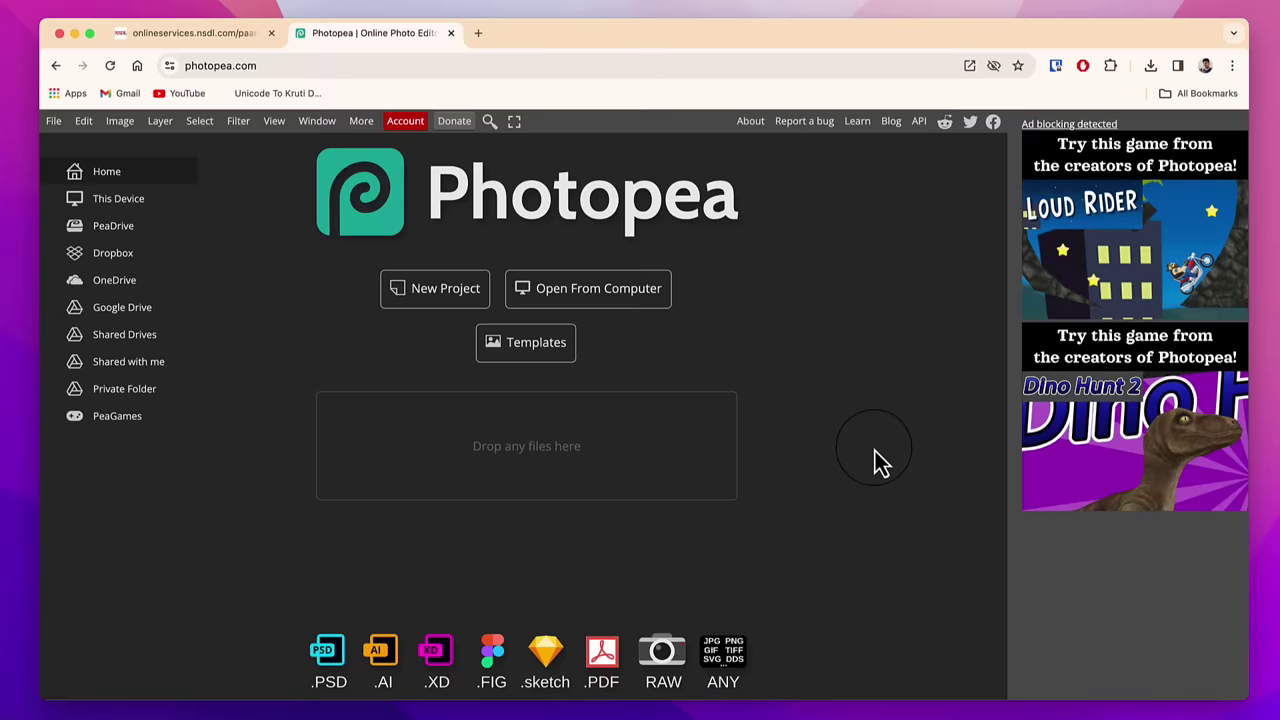
pyautogui.click(460, 298)
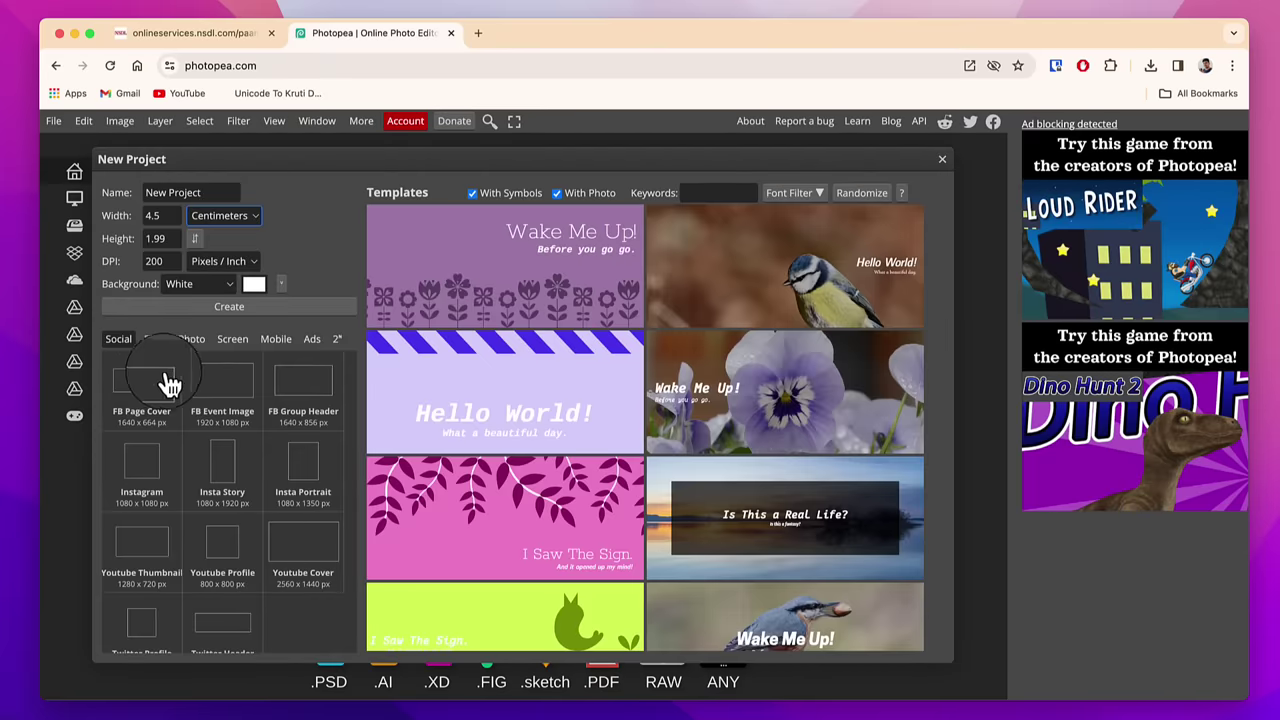
pyautogui.click(153, 342)
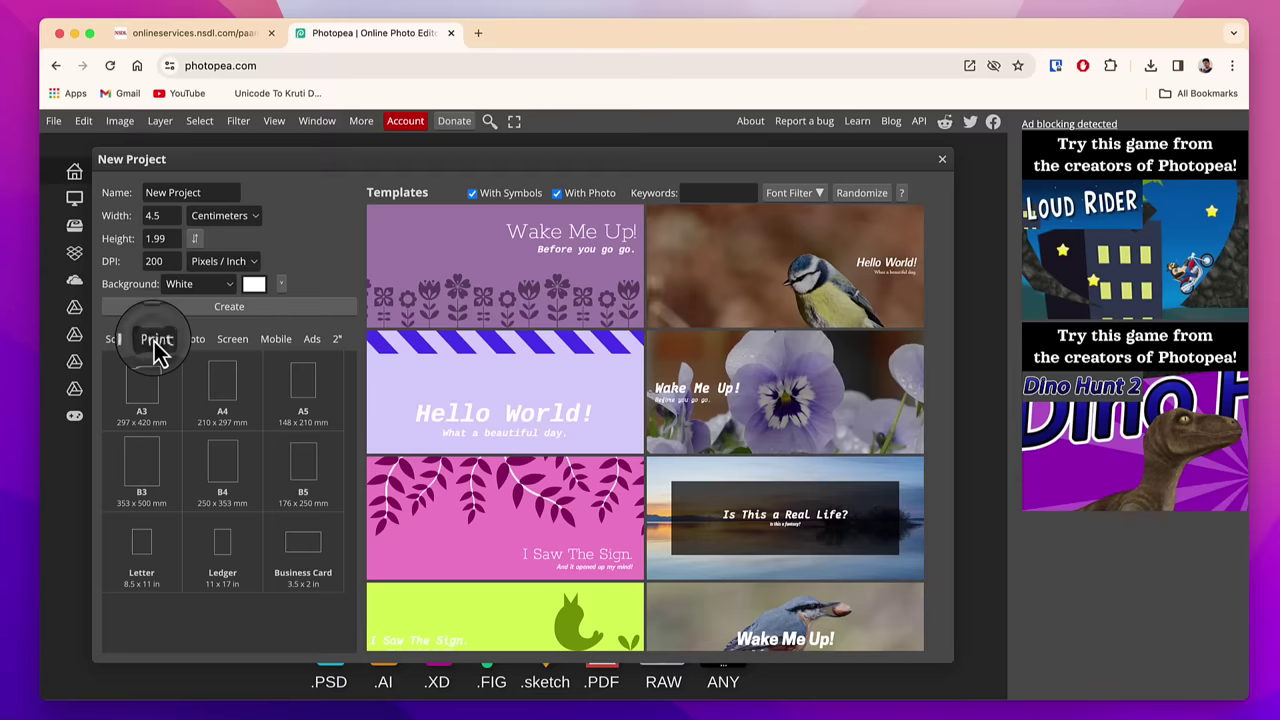
pyautogui.click(231, 398)
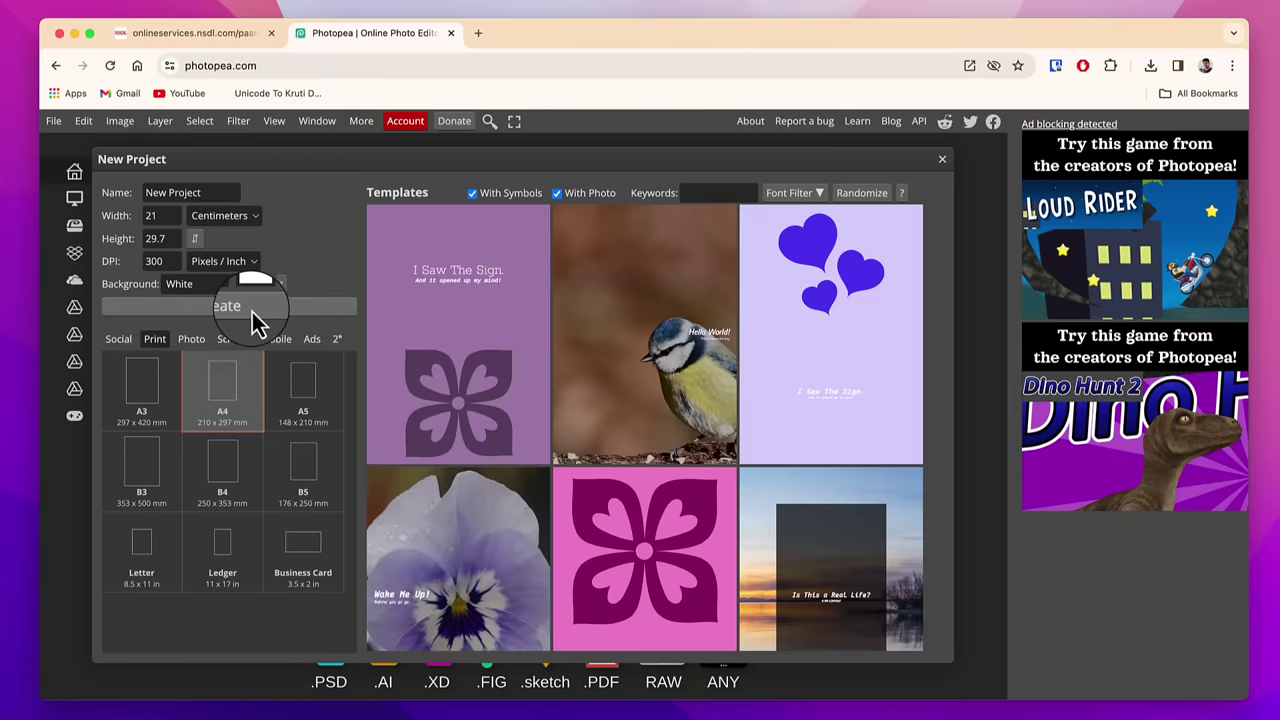
pyautogui.click(254, 308)
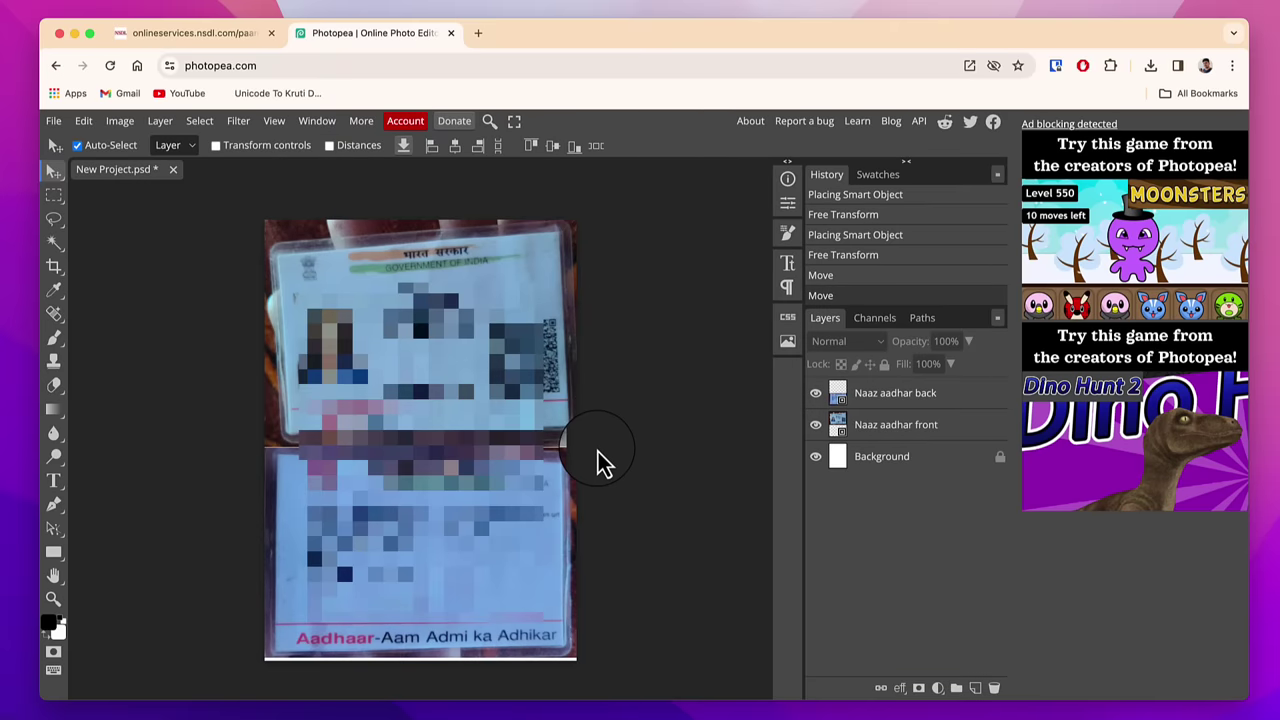
# - Export the combined Aadhaar front and back page as a PDF named Aadhar card at 100% quality
pyautogui.click(53, 121)
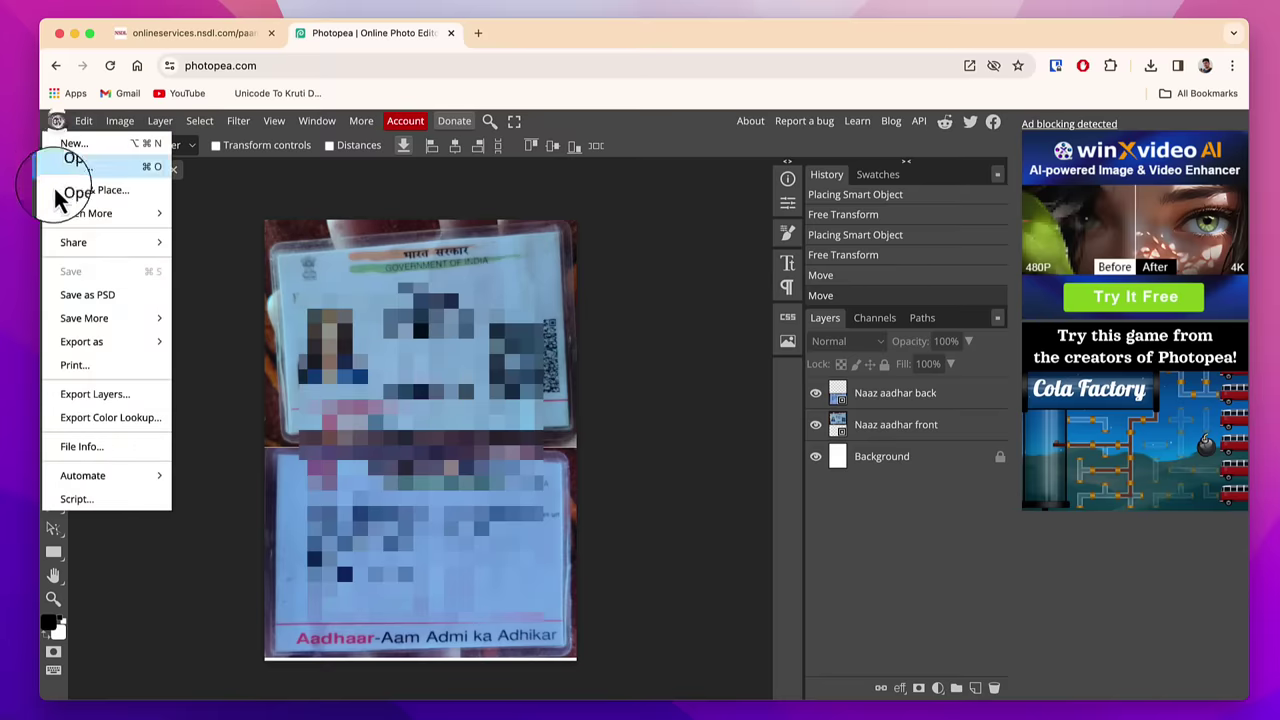
pyautogui.moveTo(110, 357)
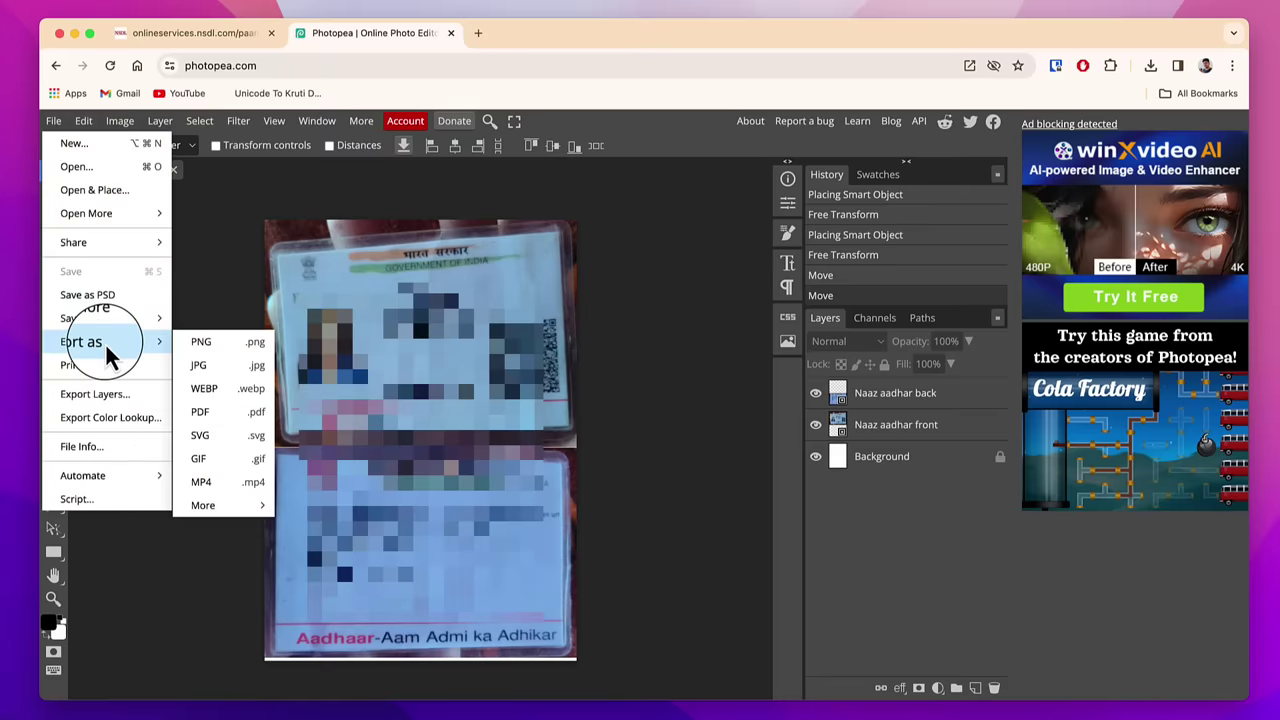
pyautogui.click(222, 418)
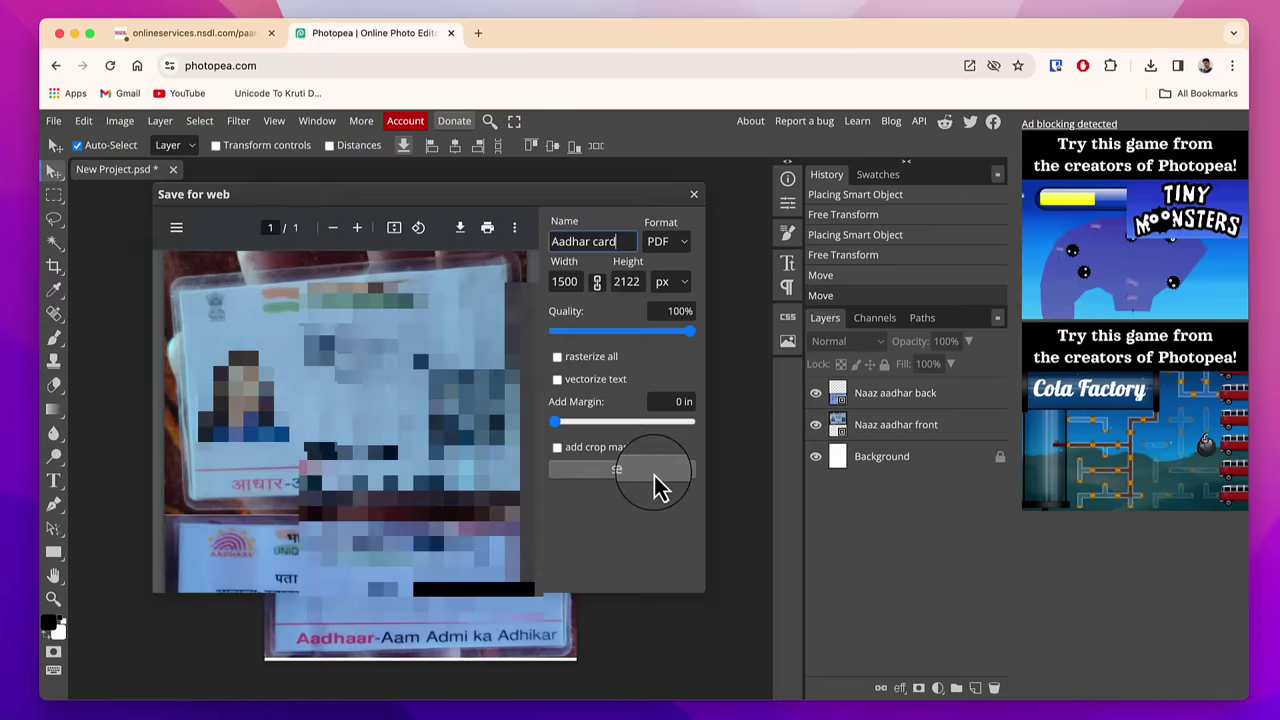
pyautogui.click(655, 485)
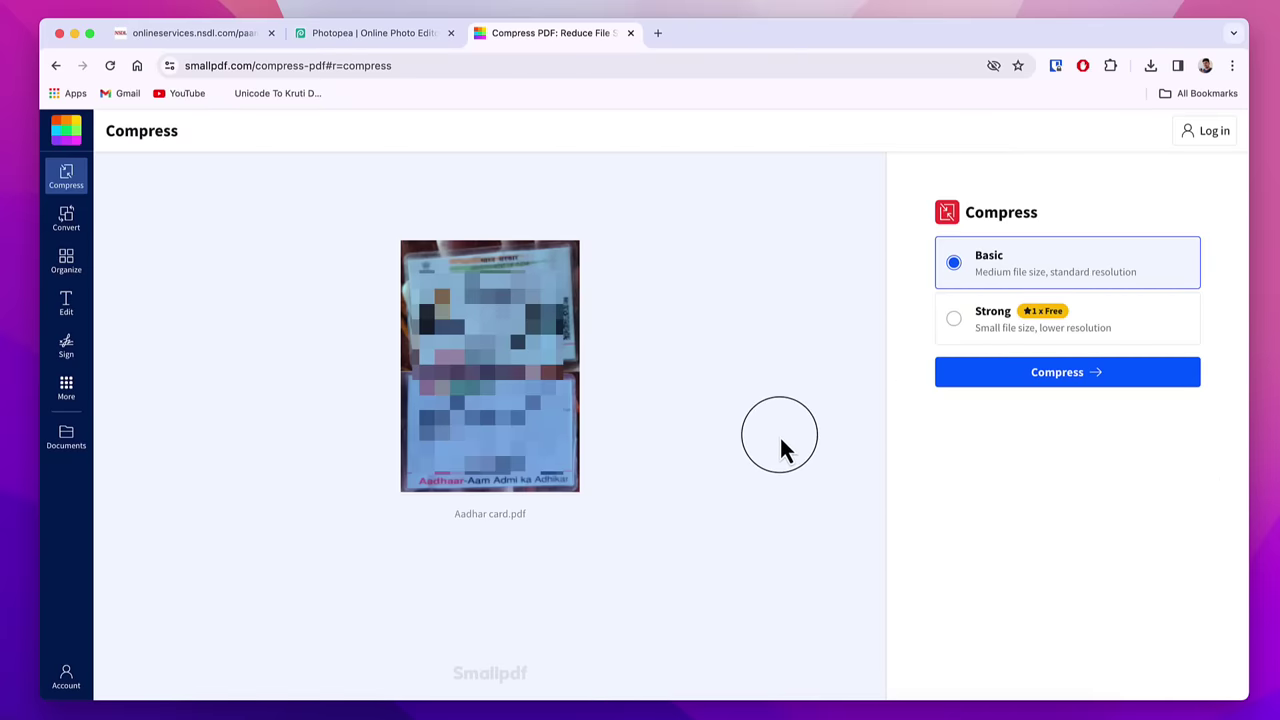
# - Compress Aadhar card.pdf in Smallpdf with the Basic option and check the compressed file size
pyautogui.click(1072, 388)
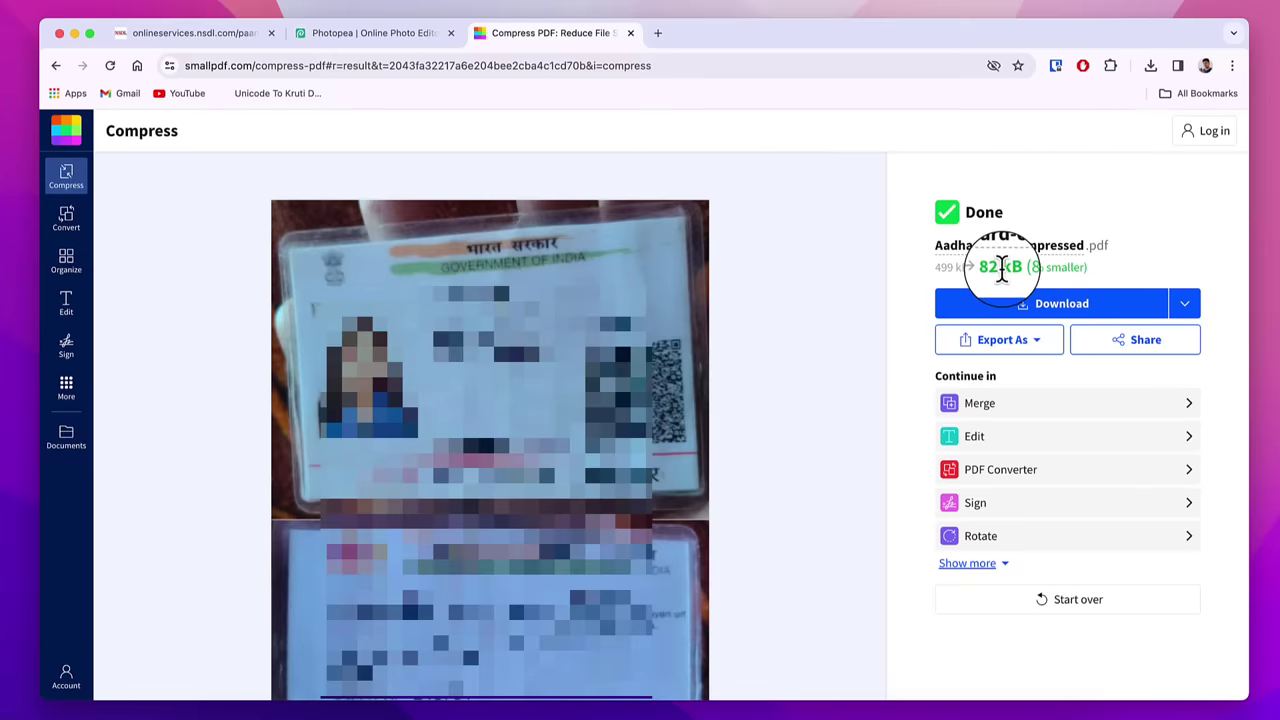
pyautogui.moveTo(980, 267); pyautogui.dragTo(1013, 262)
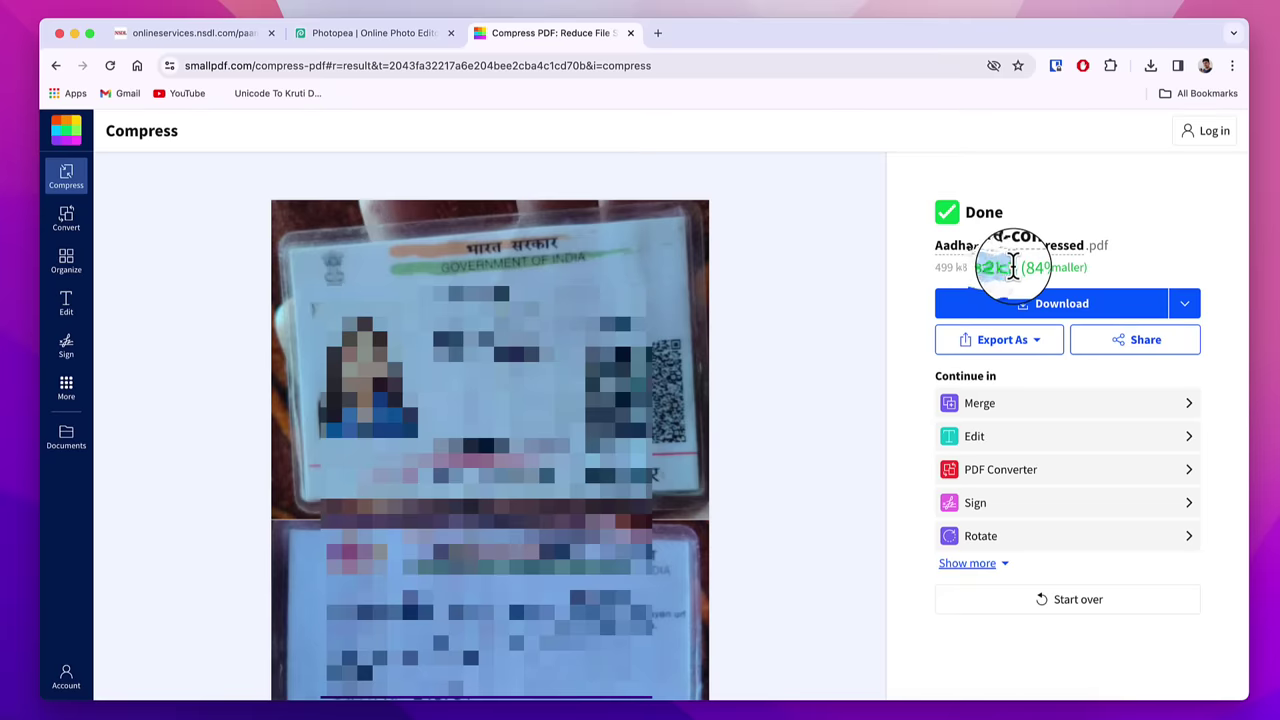